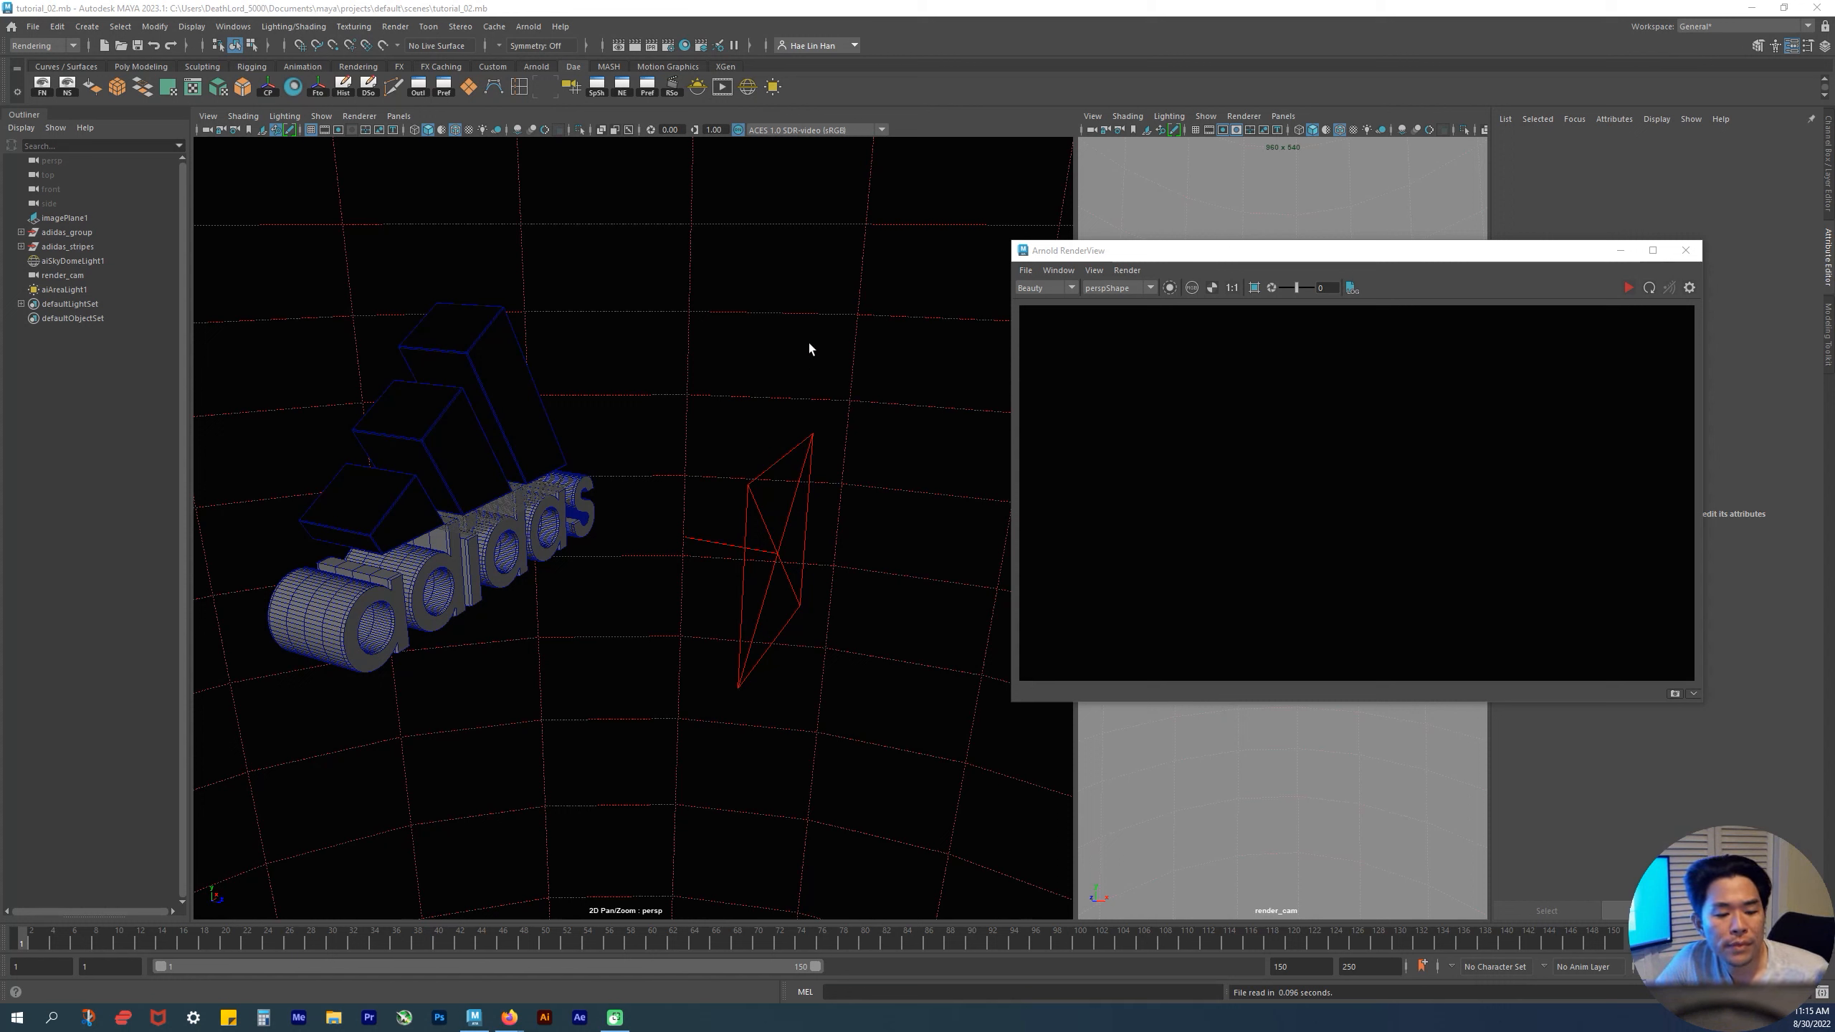
click(1229, 250)
drag(1229, 251, 1230, 248)
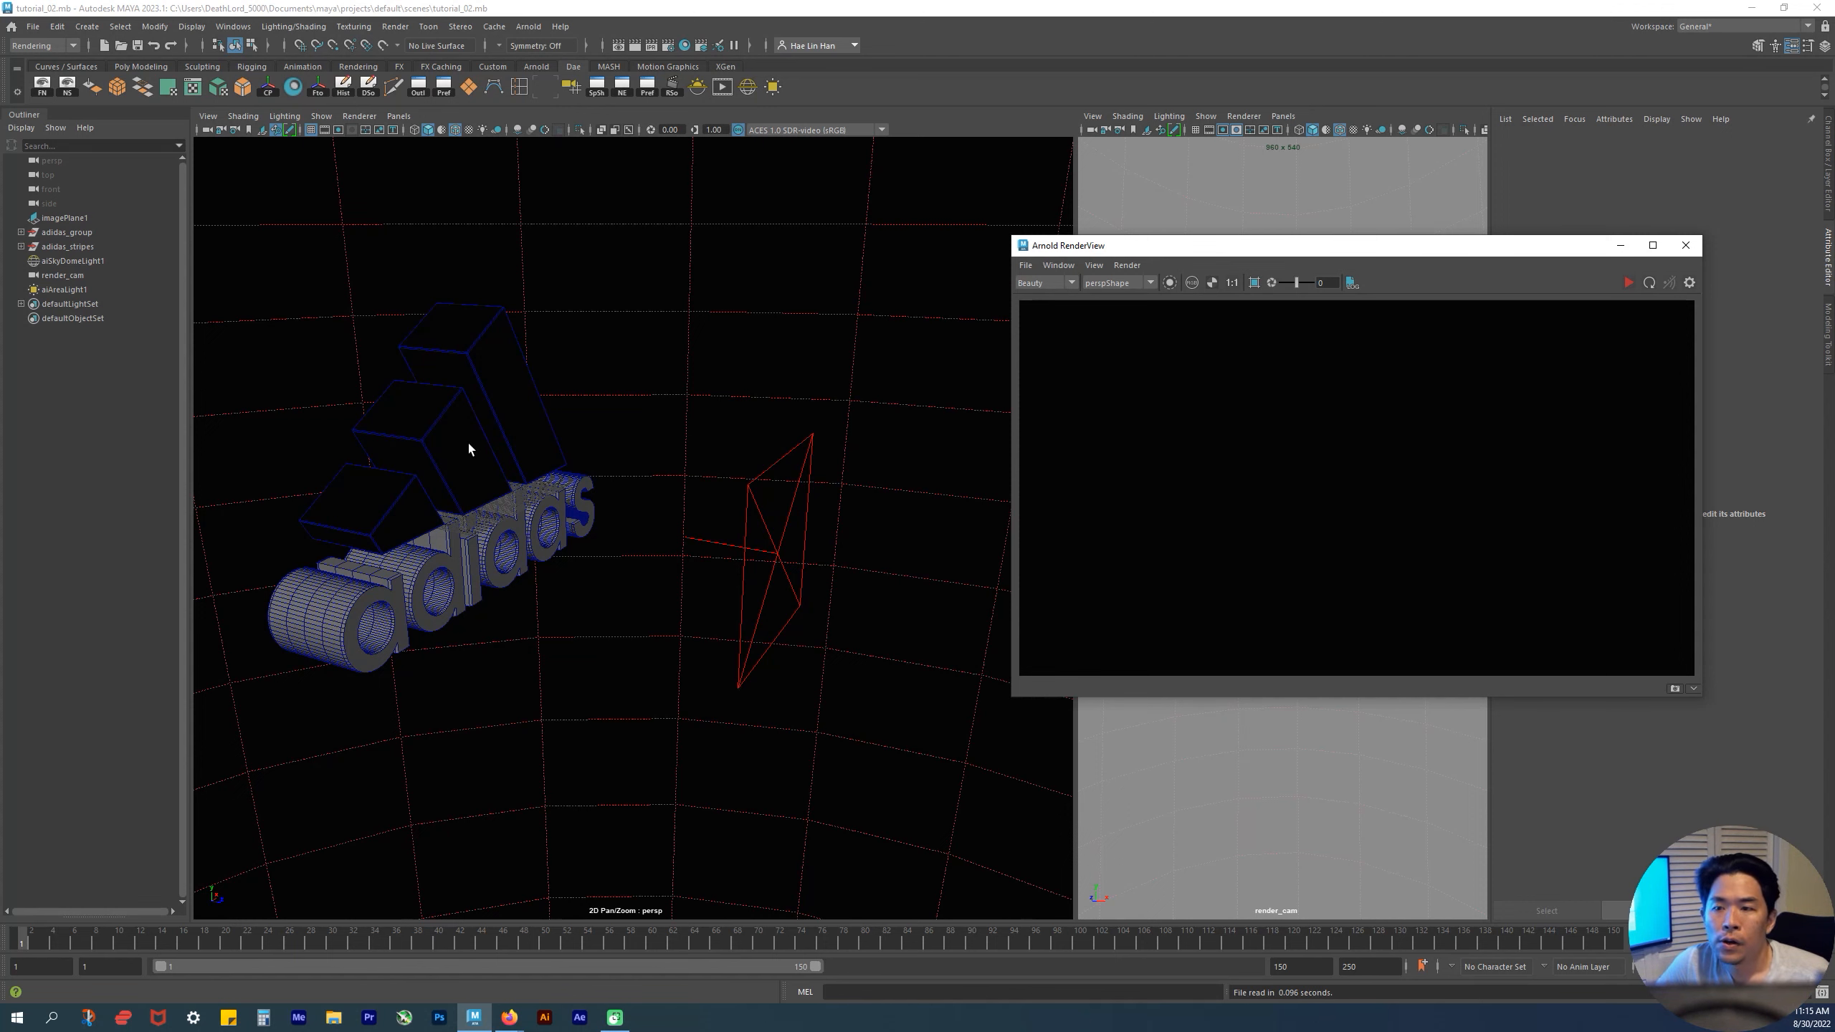
drag(1332, 260, 1284, 414)
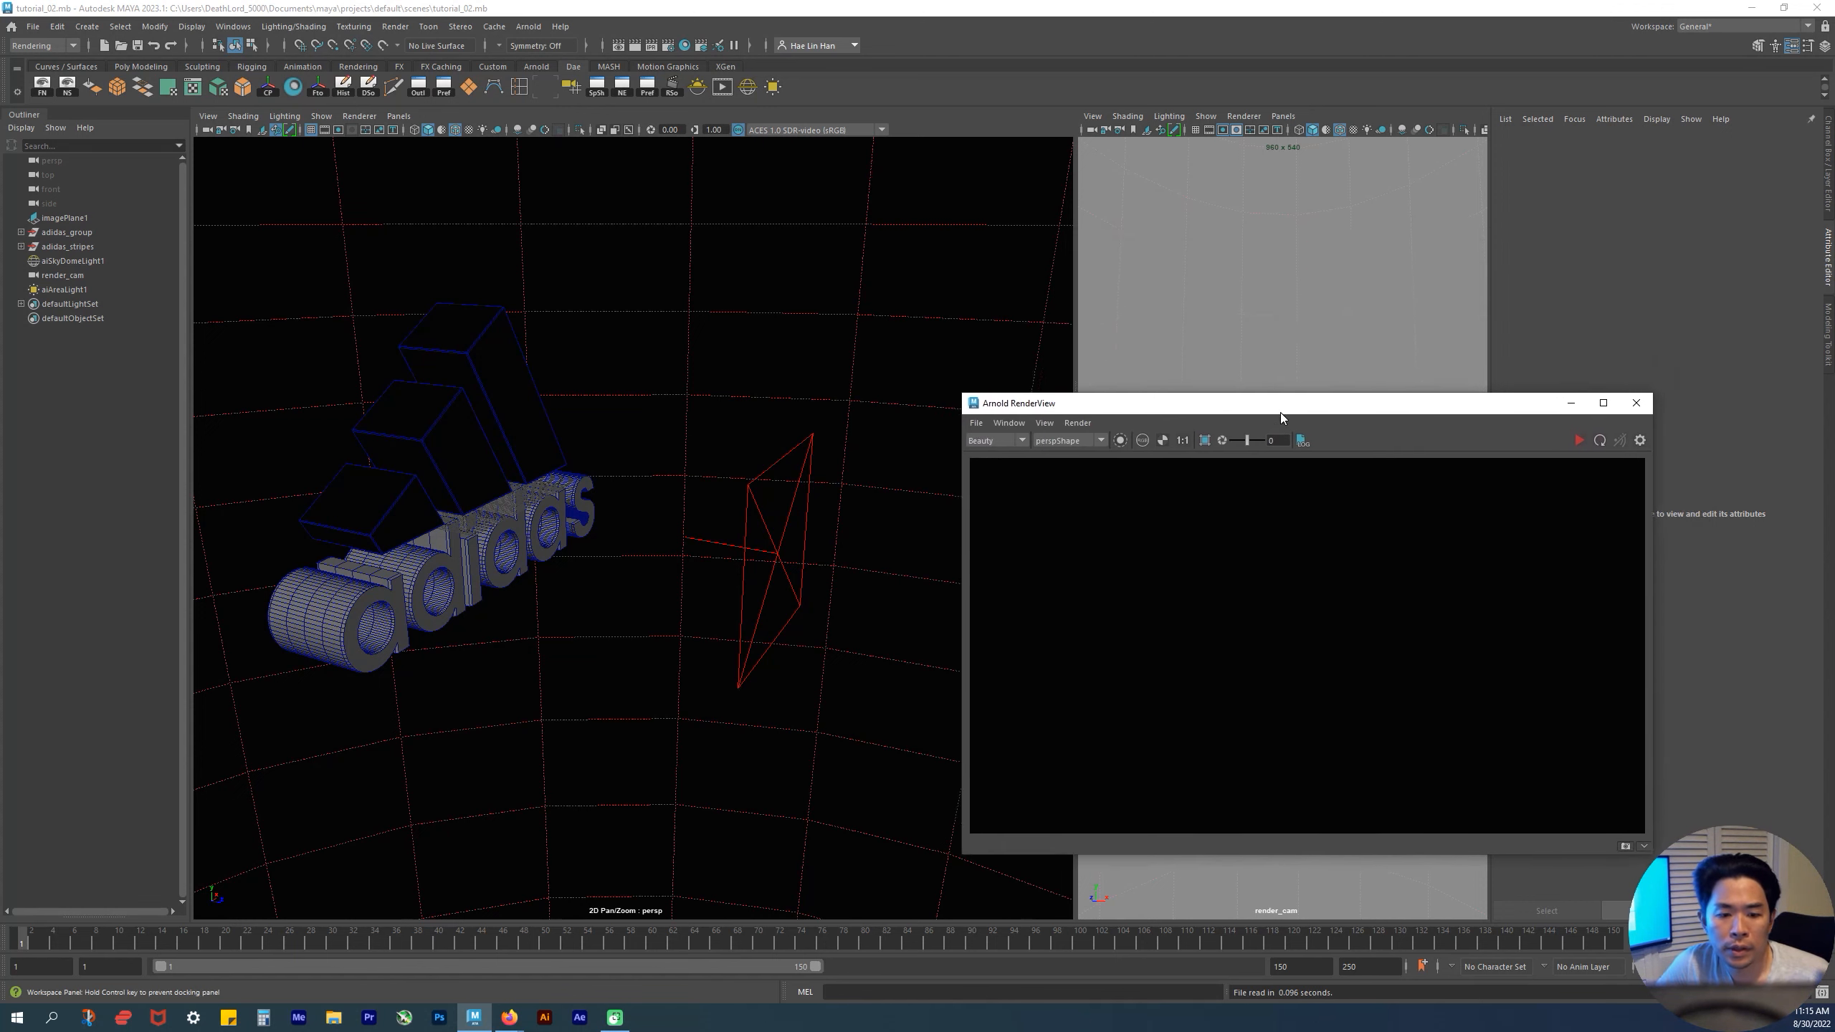
mouse_move(661, 539)
alt+mouse_down()
mouse_move(693, 537)
mouse_move(617, 531)
mouse_move(631, 509)
mouse_move(459, 574)
mouse_move(614, 513)
mouse_move(758, 549)
mouse_move(573, 512)
mouse_move(615, 492)
mouse_move(675, 517)
mouse_move(635, 569)
mouse_move(679, 557)
alt+mouse_up()
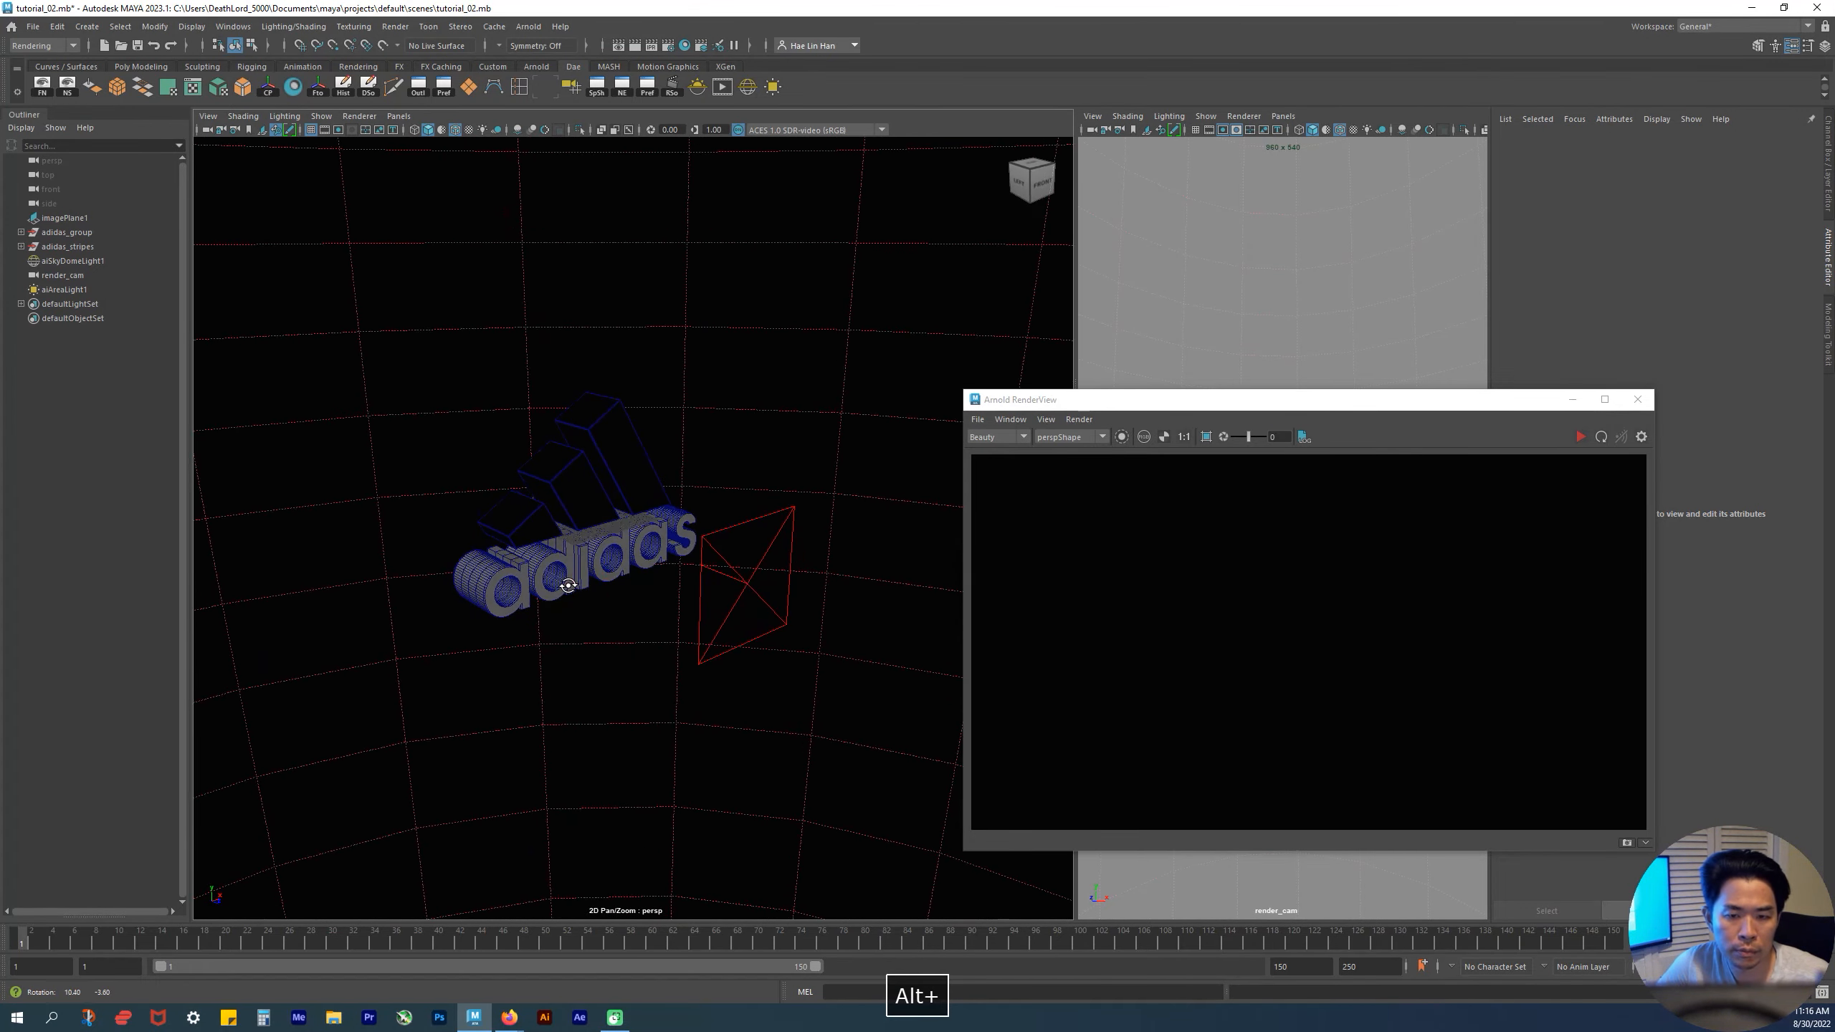
drag(1212, 405, 499, 332)
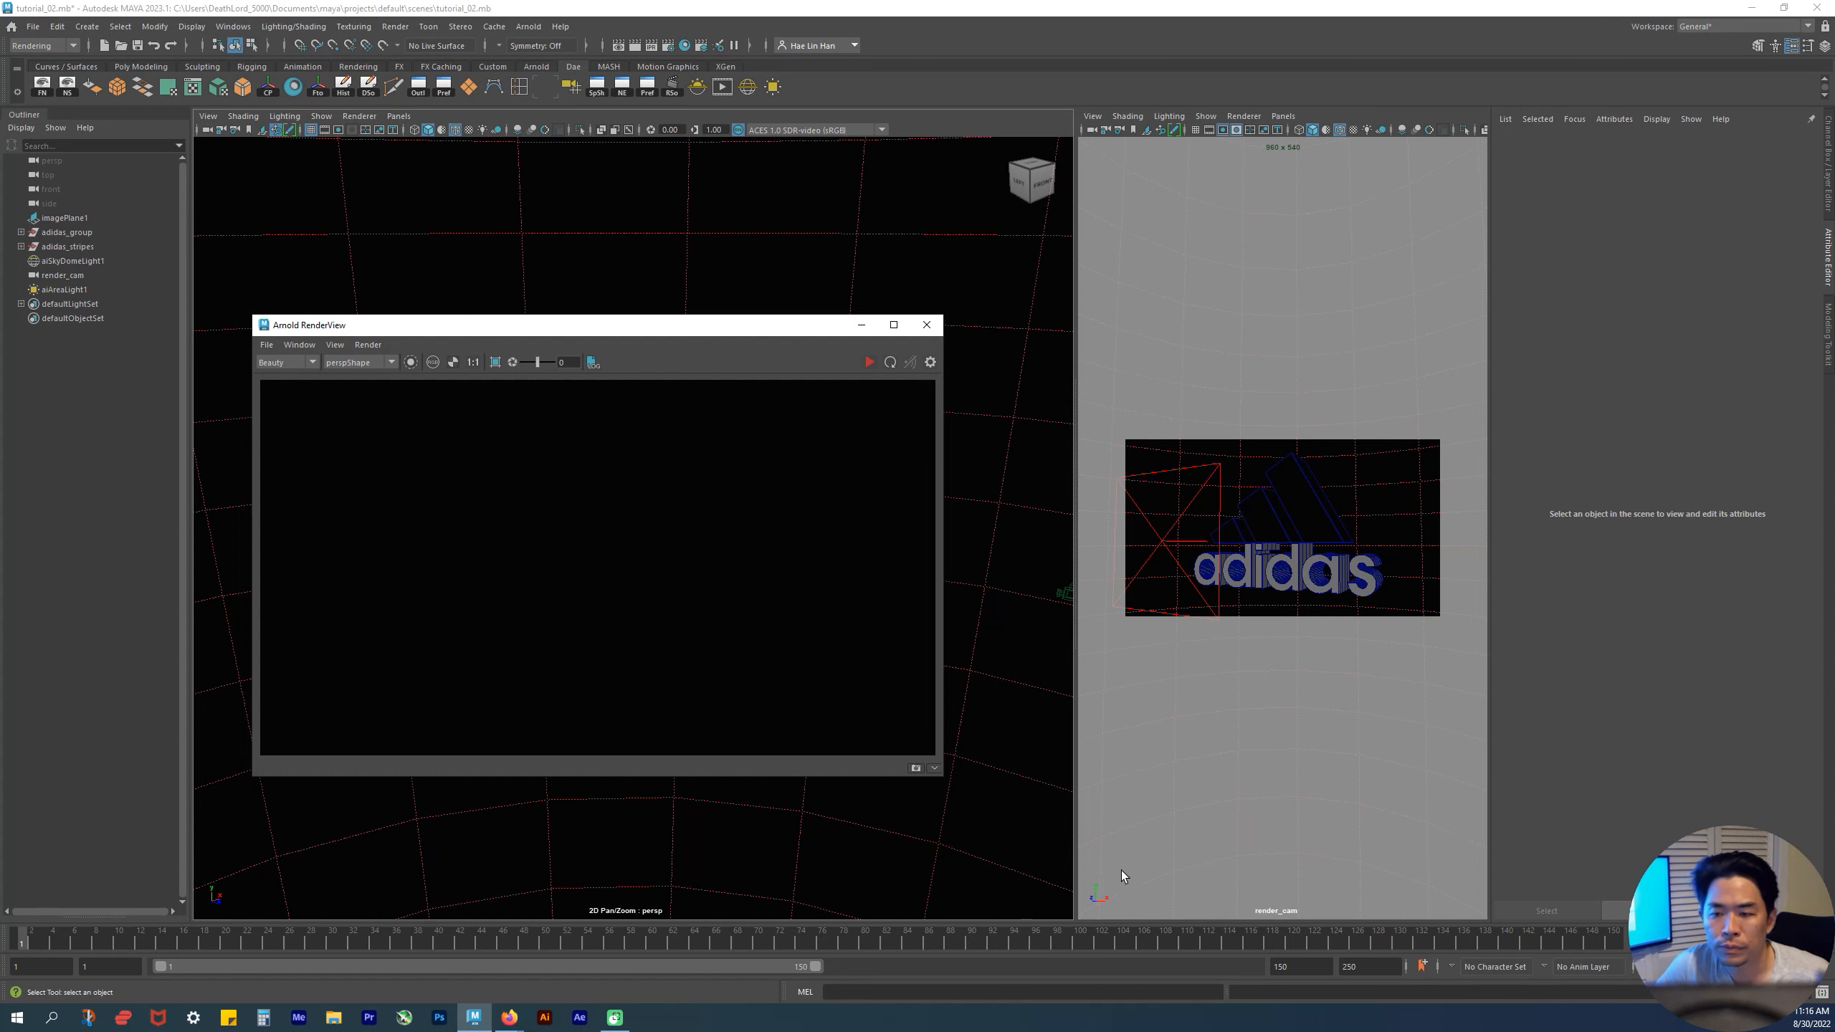
drag(665, 325, 1491, 207)
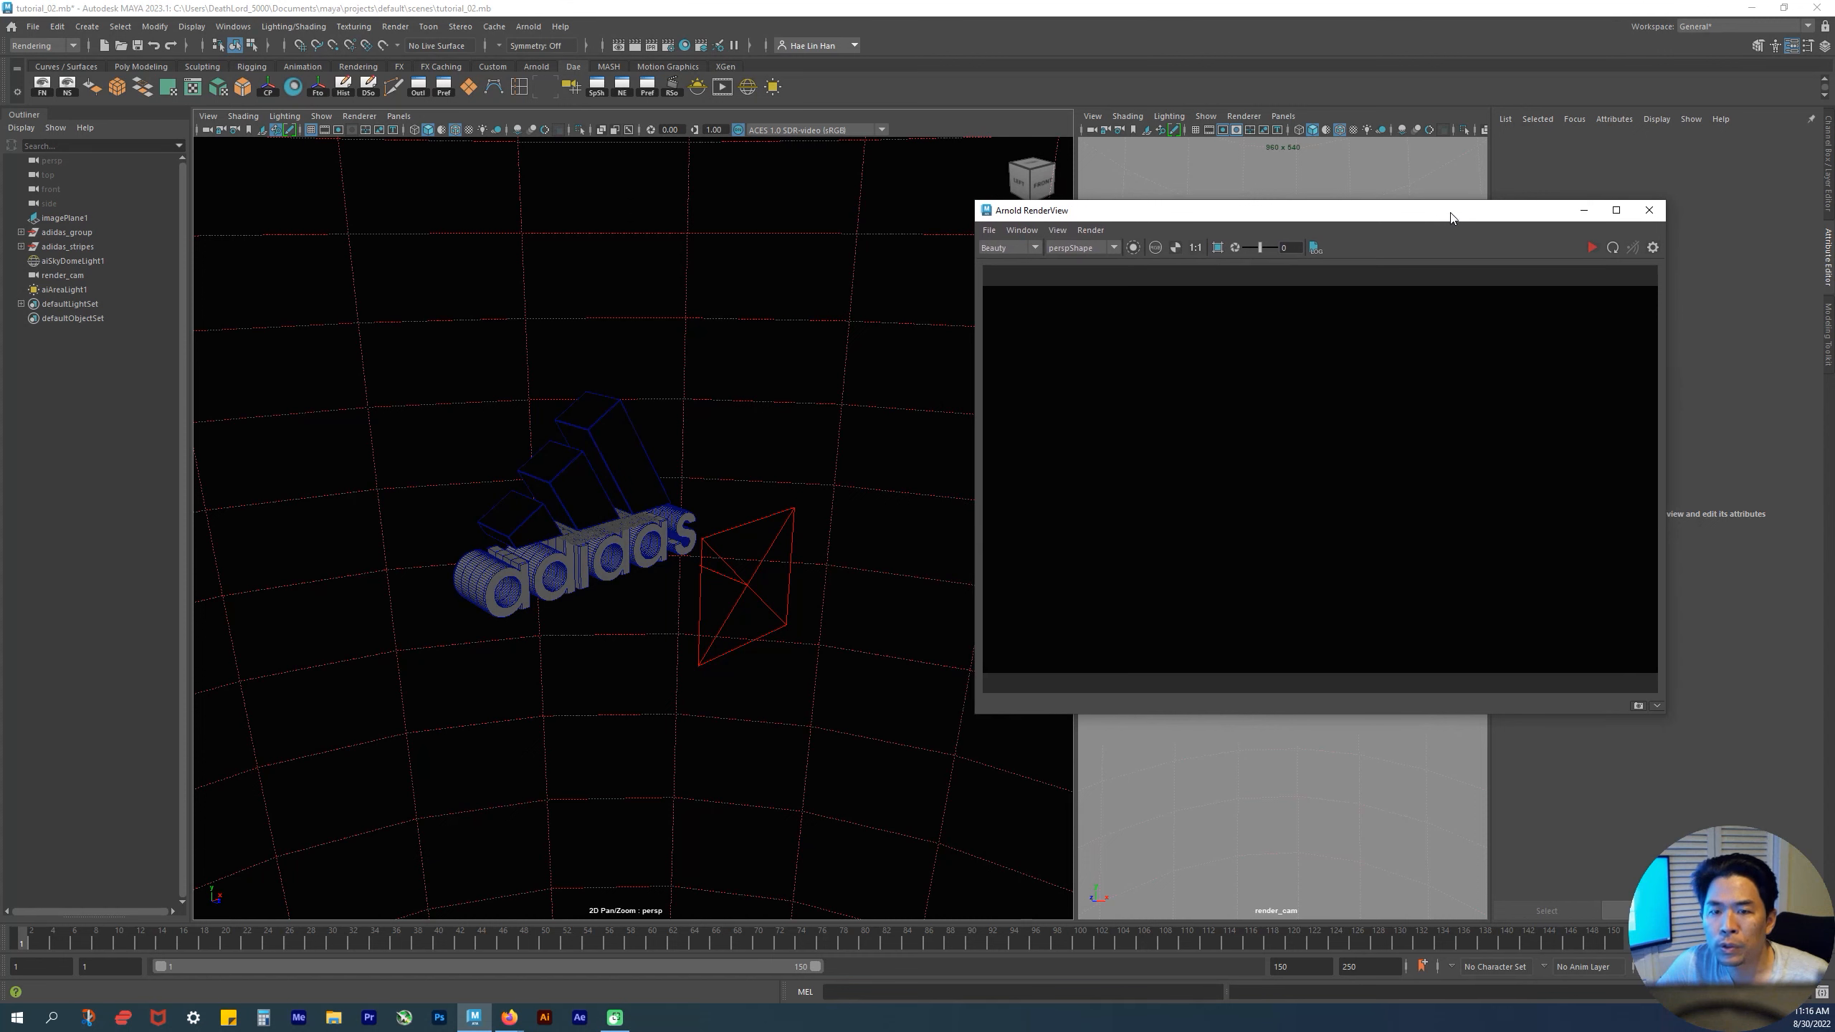
- Look through the cameras available in the Arnold RenderView for the render camera
click(1112, 247)
click(1111, 246)
click(1099, 231)
click(1099, 231)
click(1092, 231)
mouse_move(1147, 366)
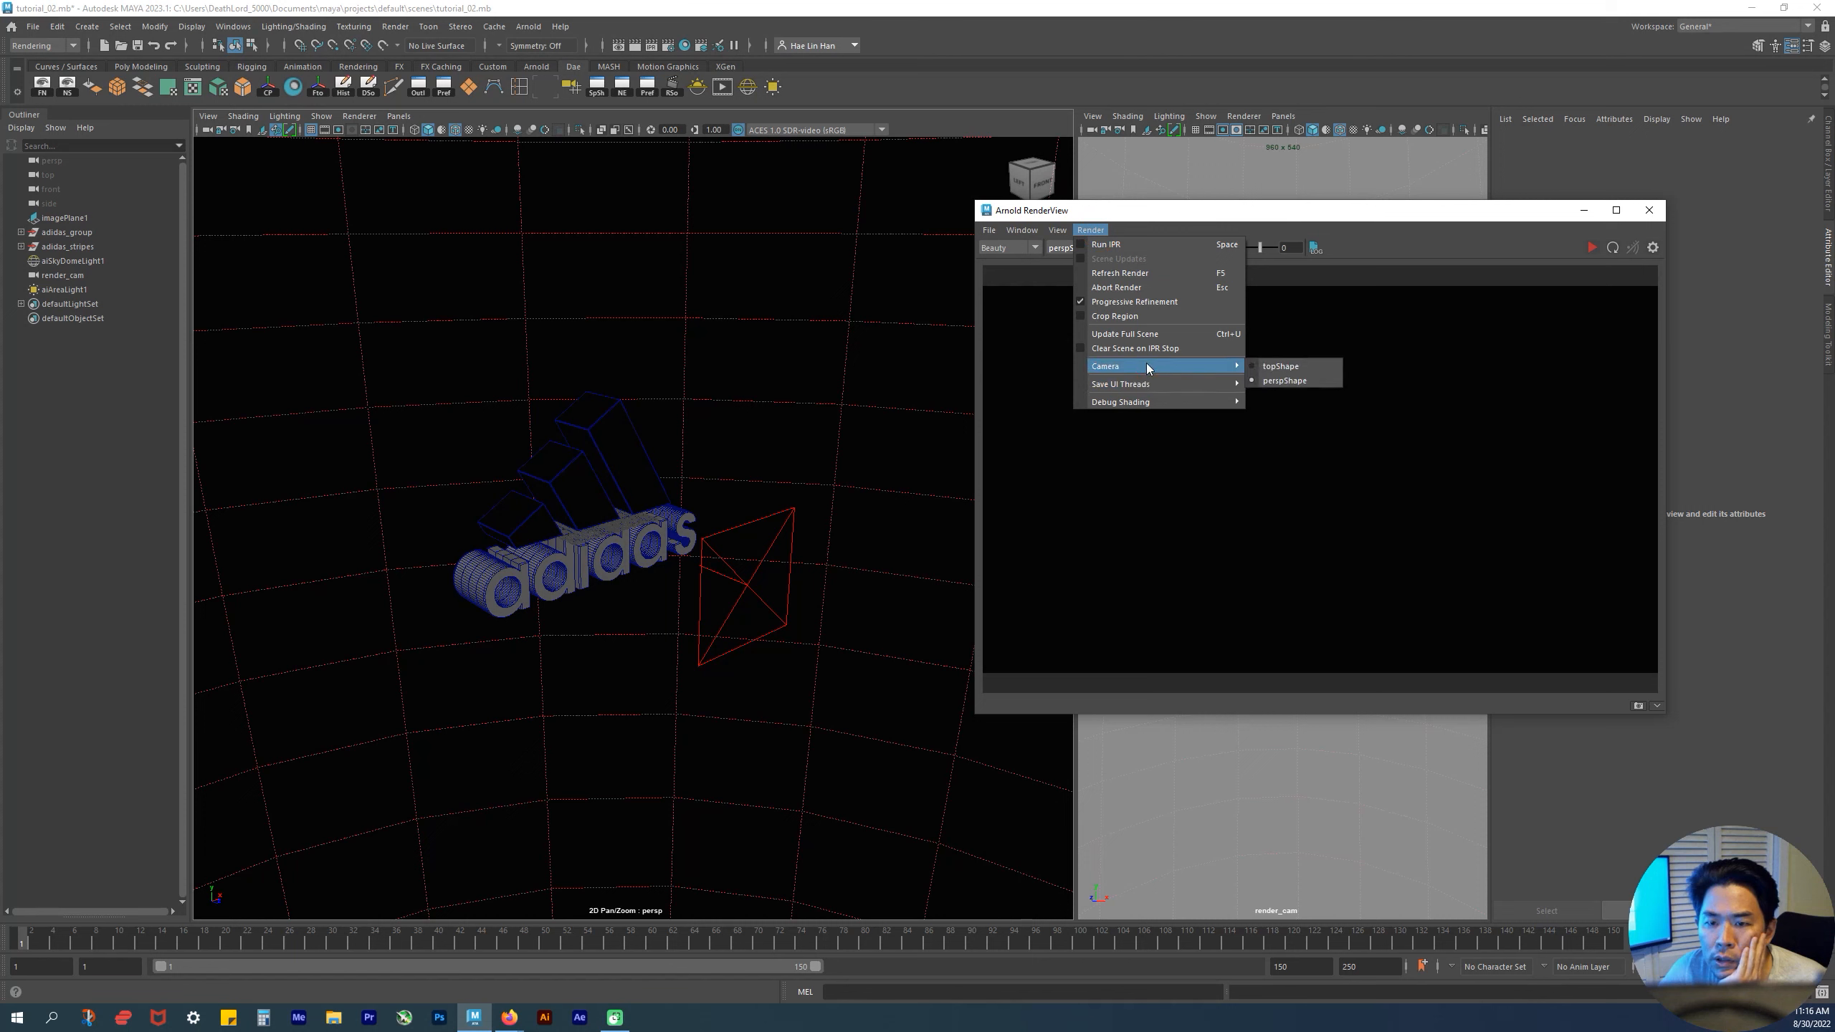
click(1187, 216)
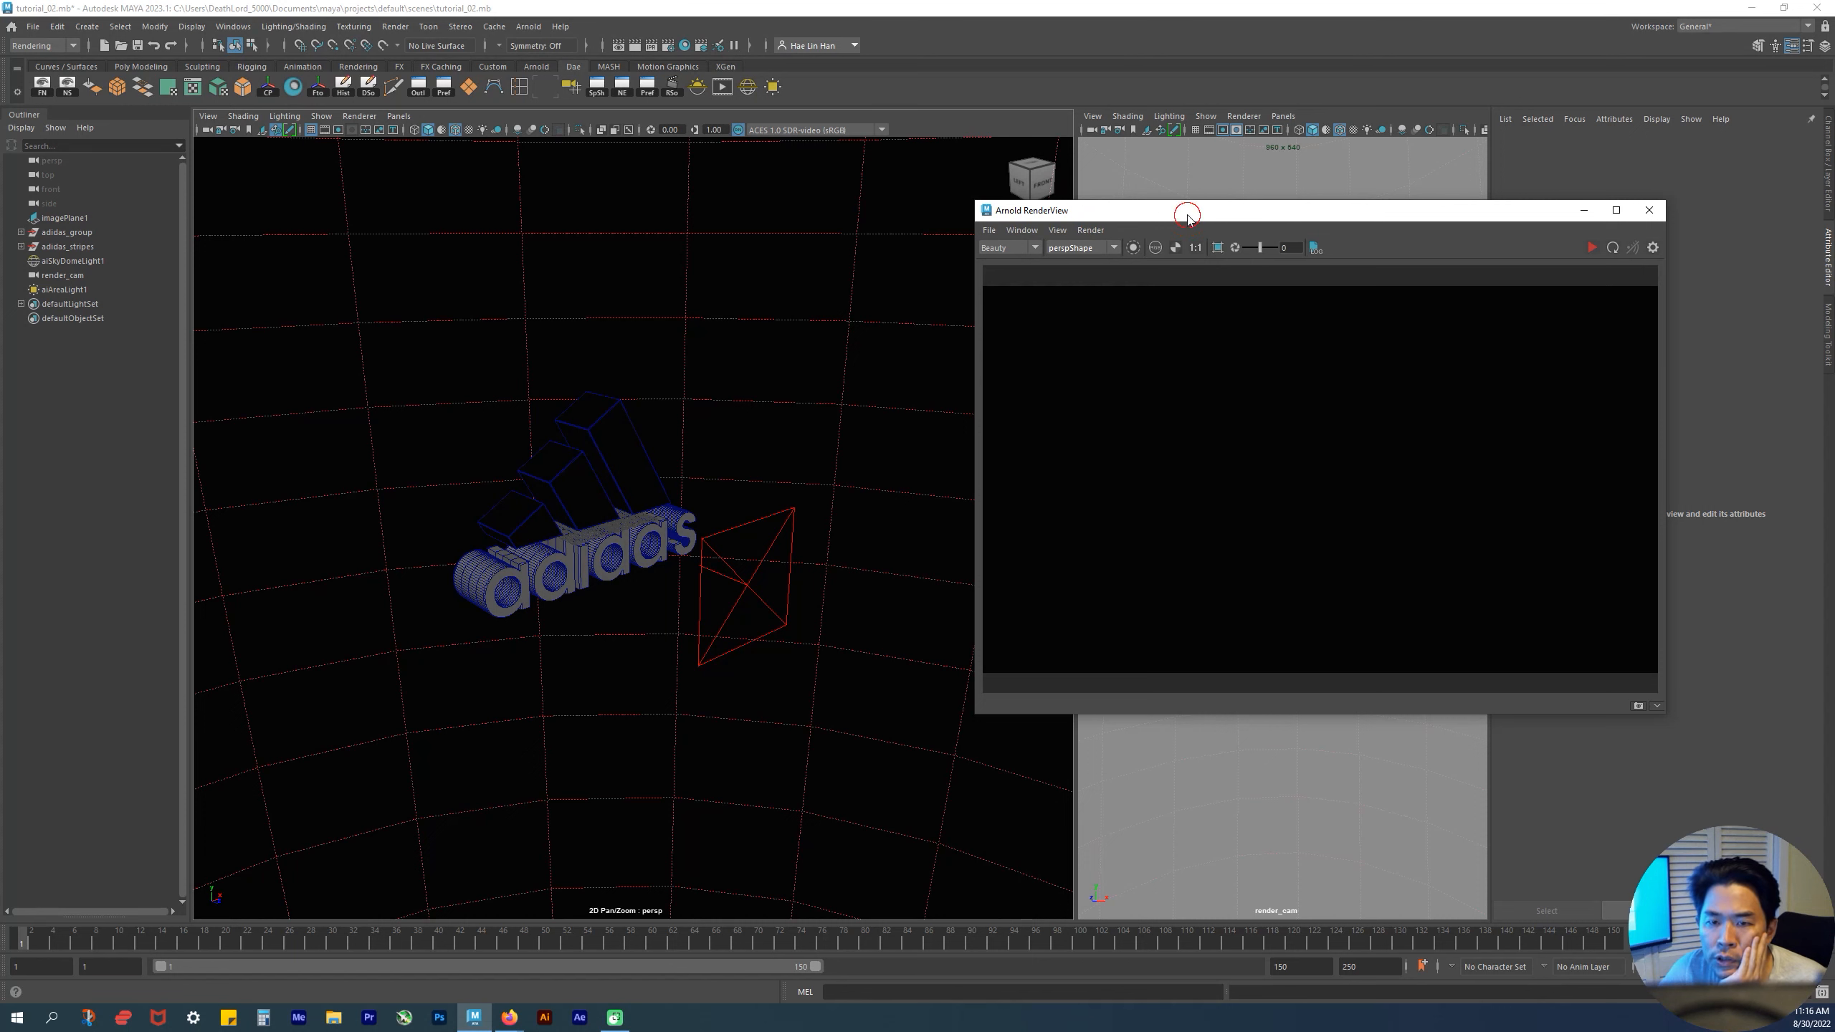
click(1076, 248)
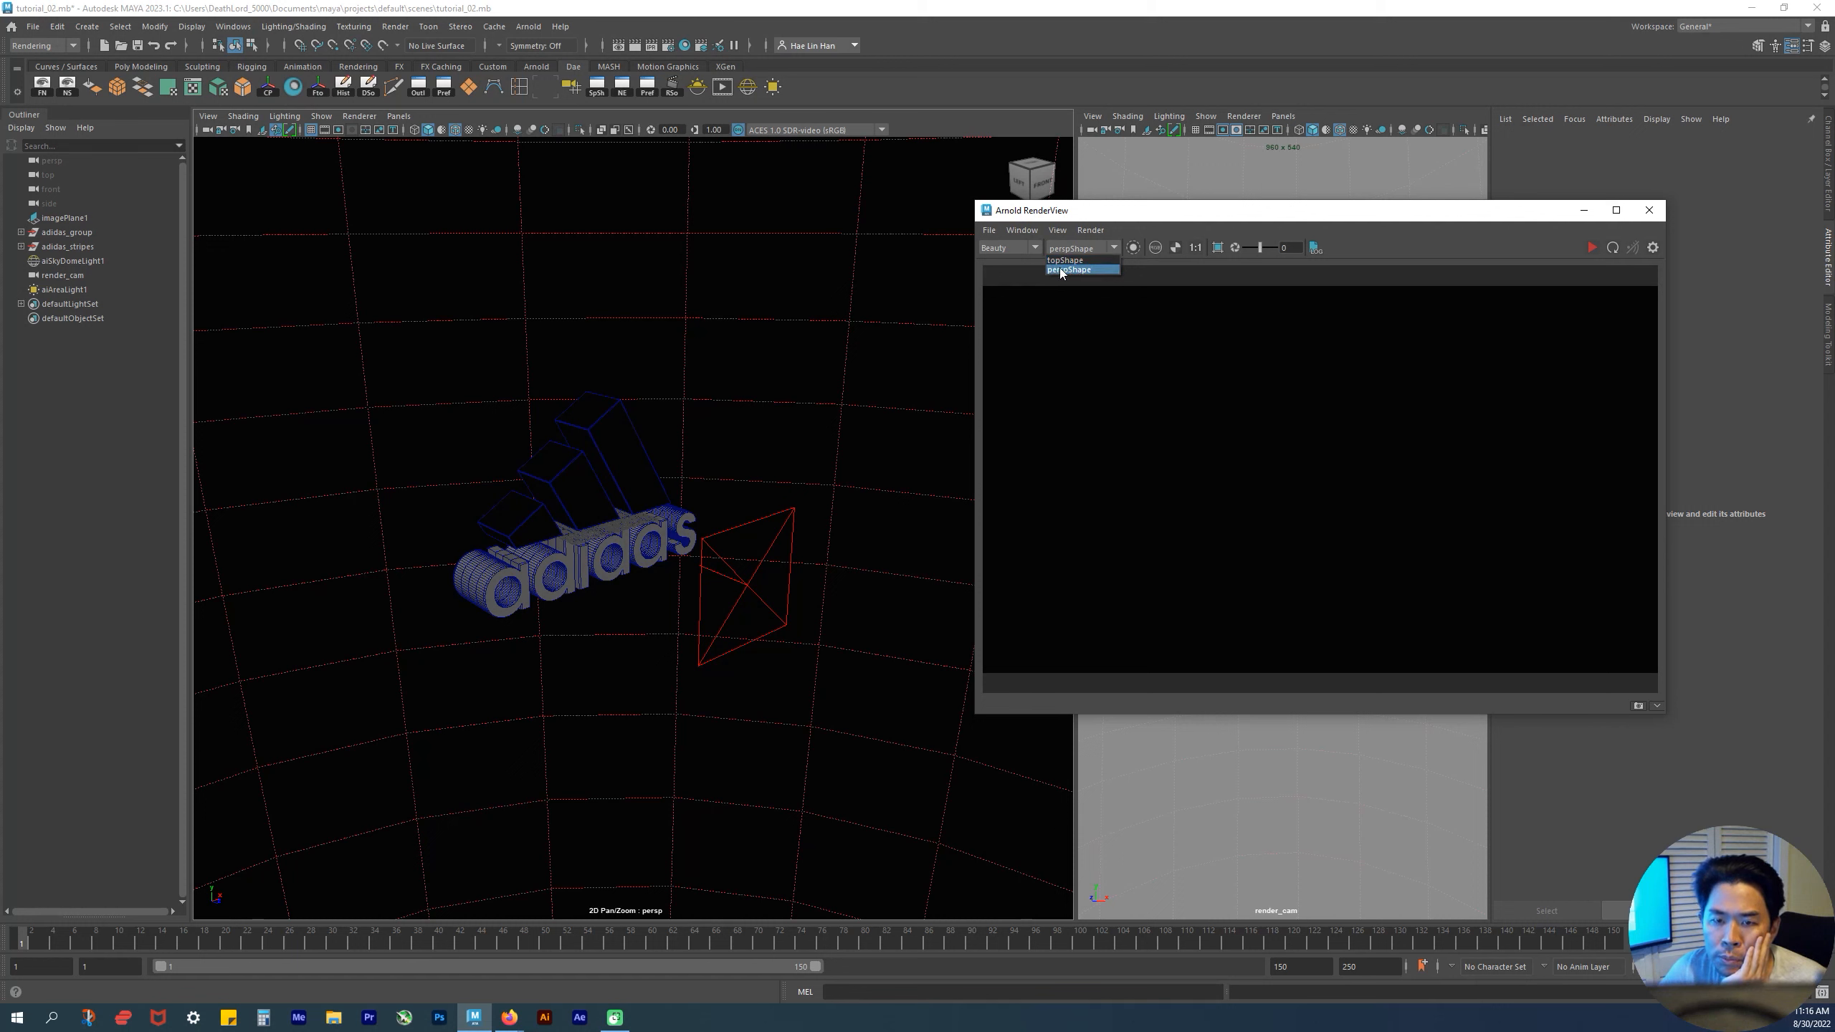
click(1069, 269)
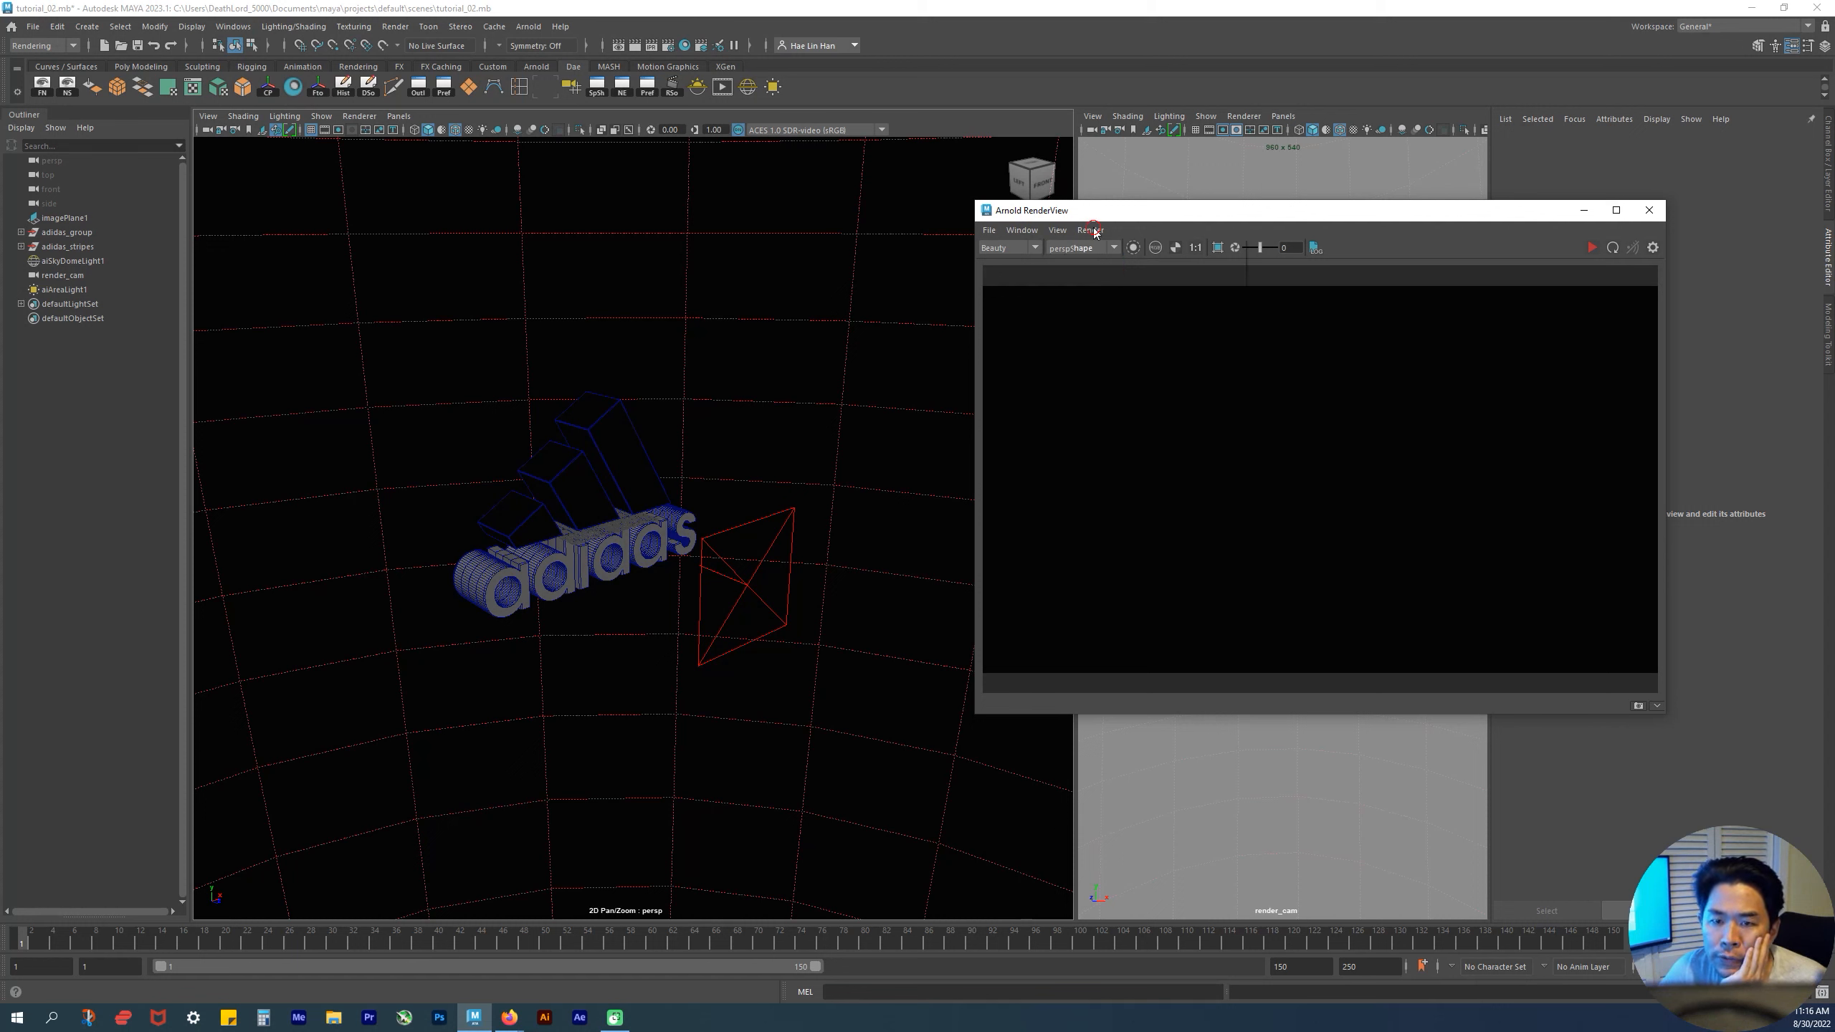
click(1091, 230)
mouse_move(1119, 365)
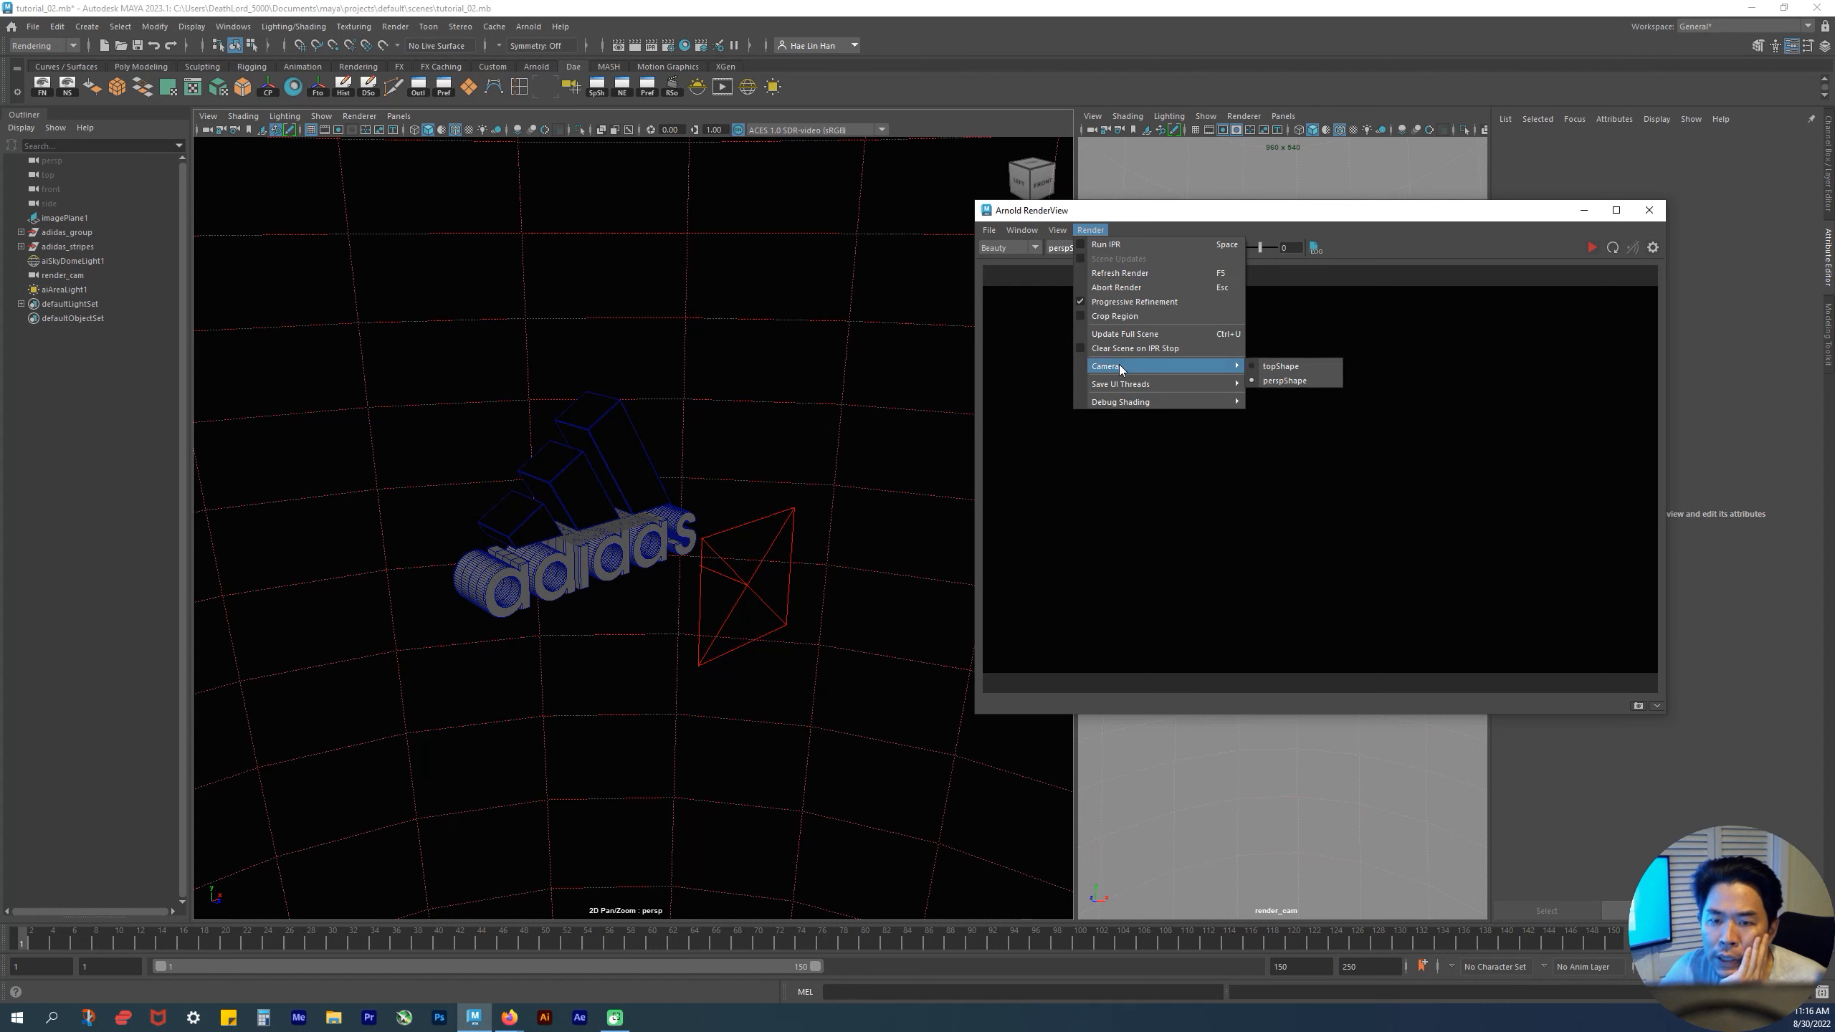
click(1298, 380)
drag(1398, 218, 1201, 207)
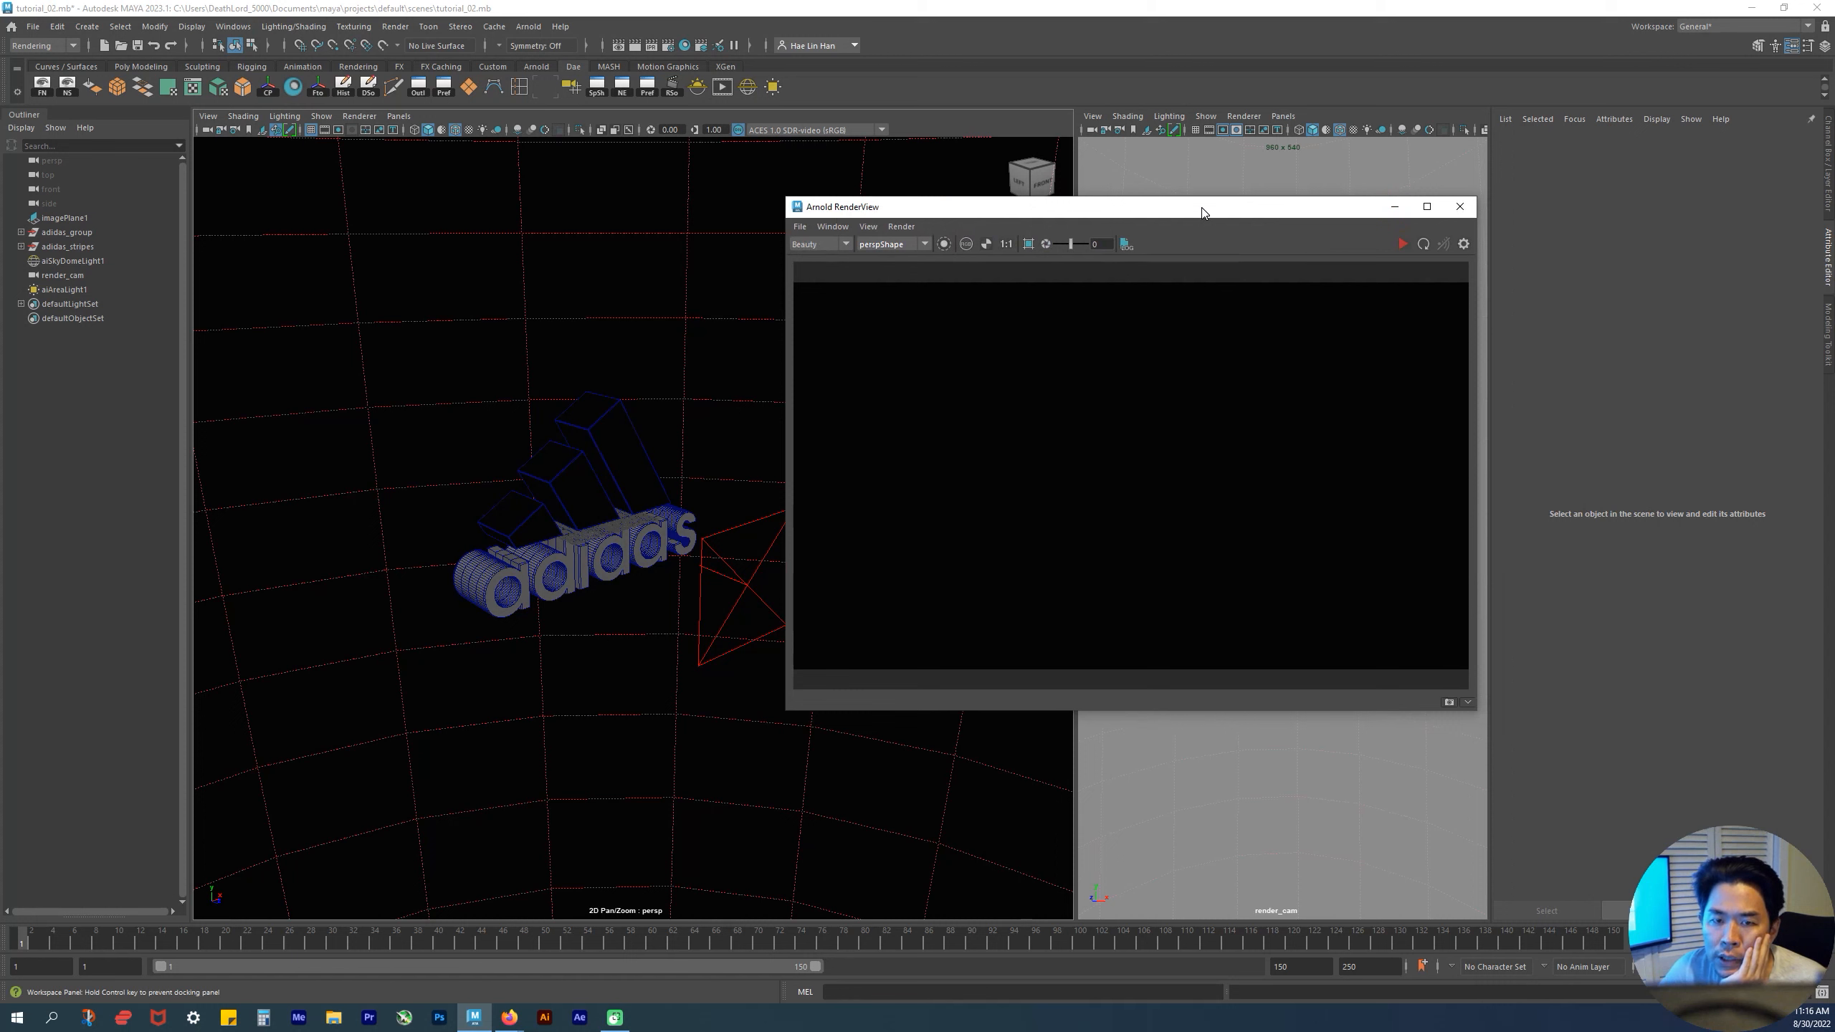
- Update the full scene in the Arnold RenderView and render the logo through render_camShape
click(903, 227)
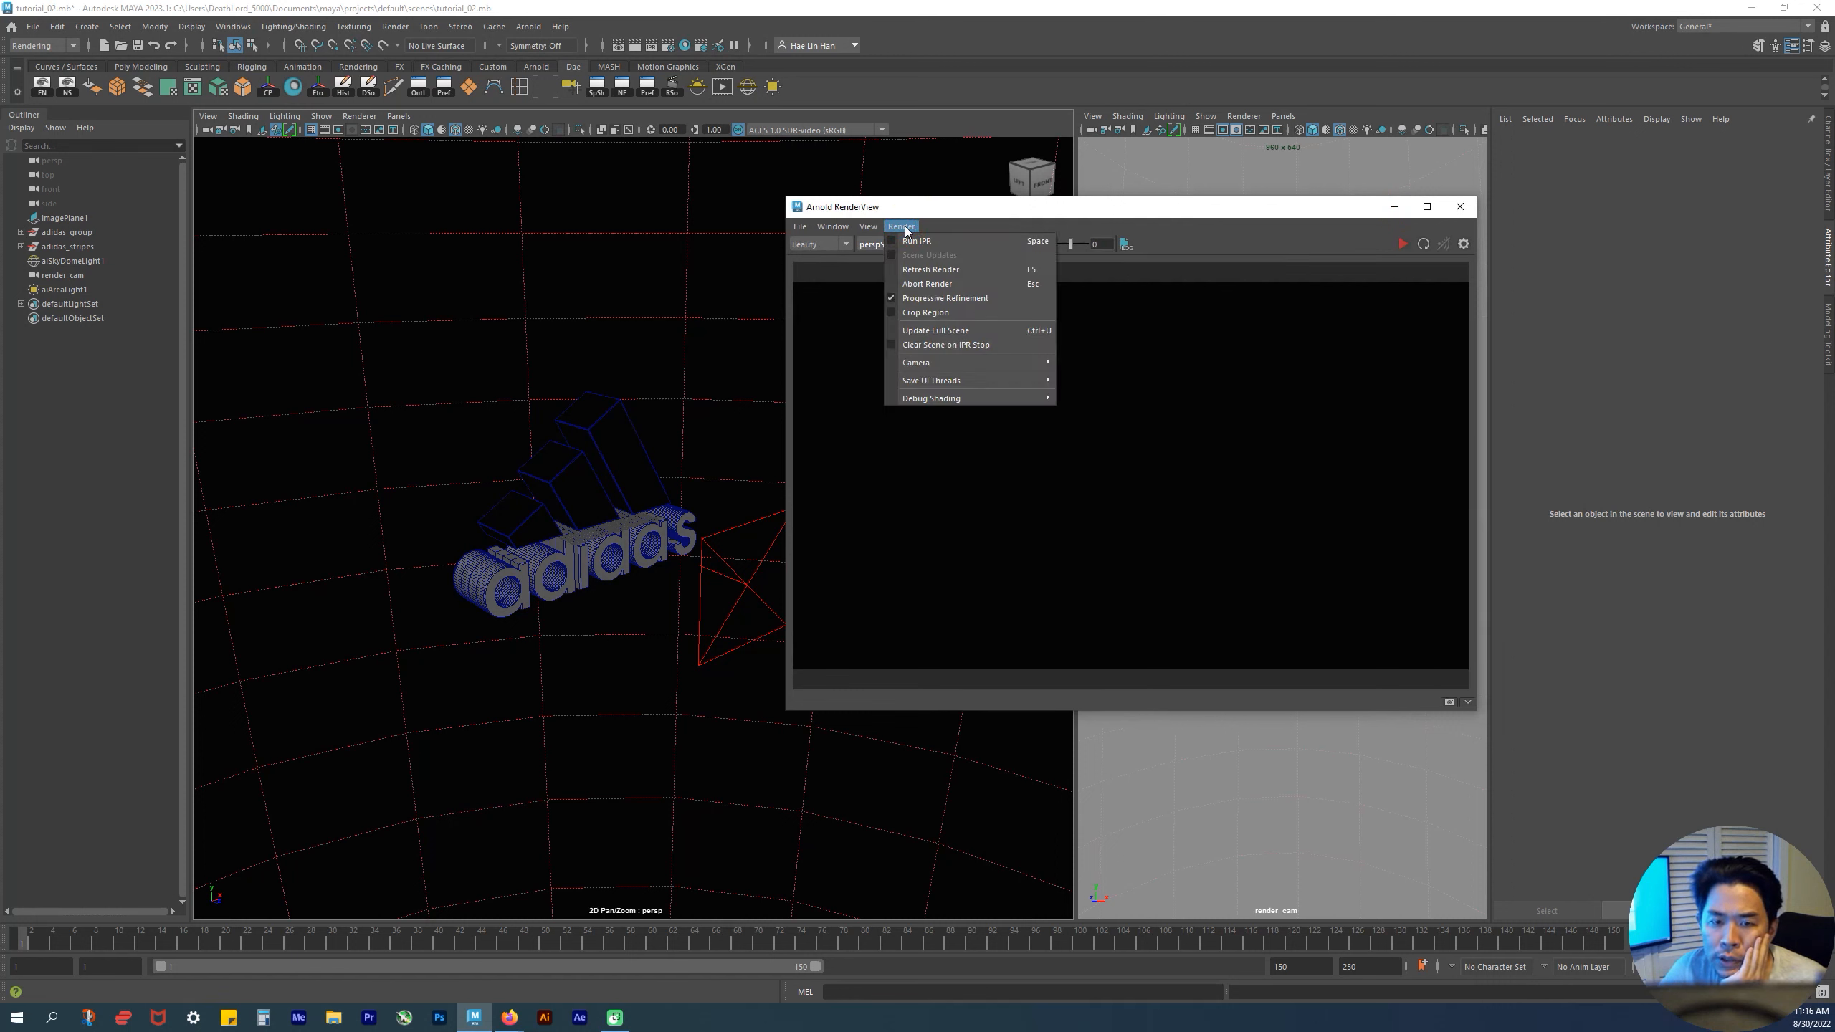
click(934, 333)
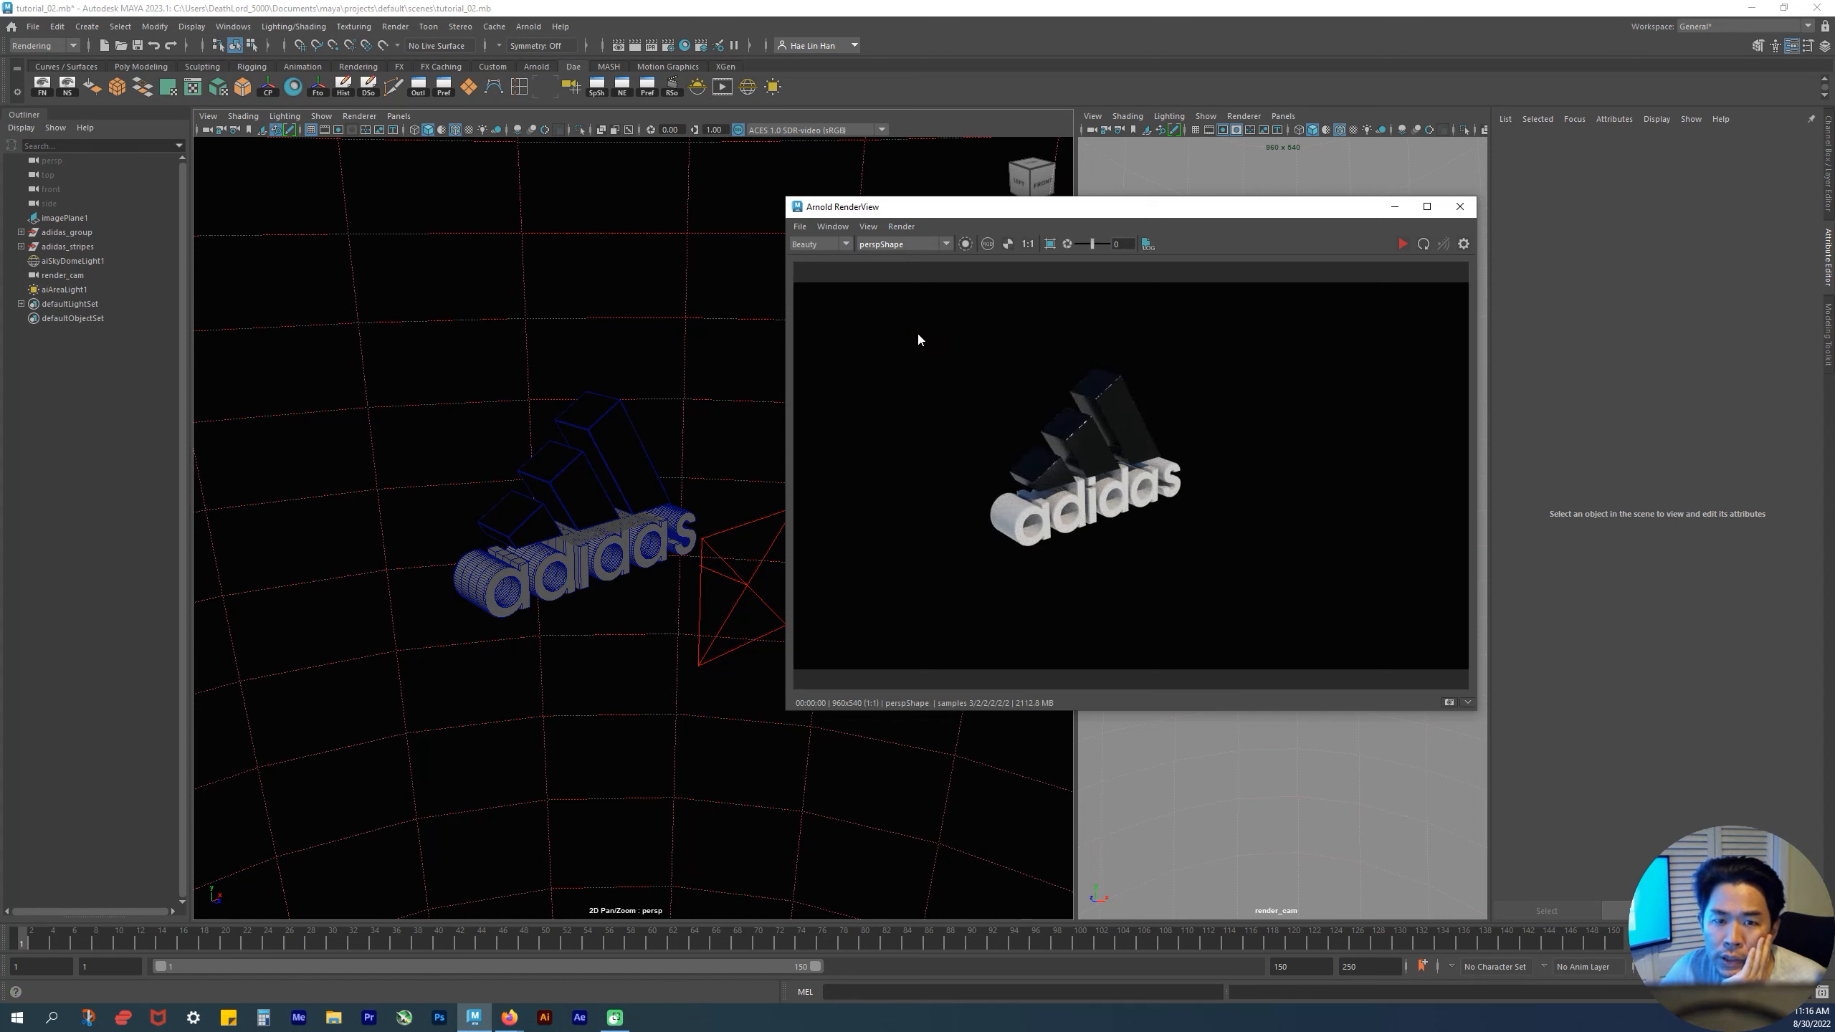
click(896, 246)
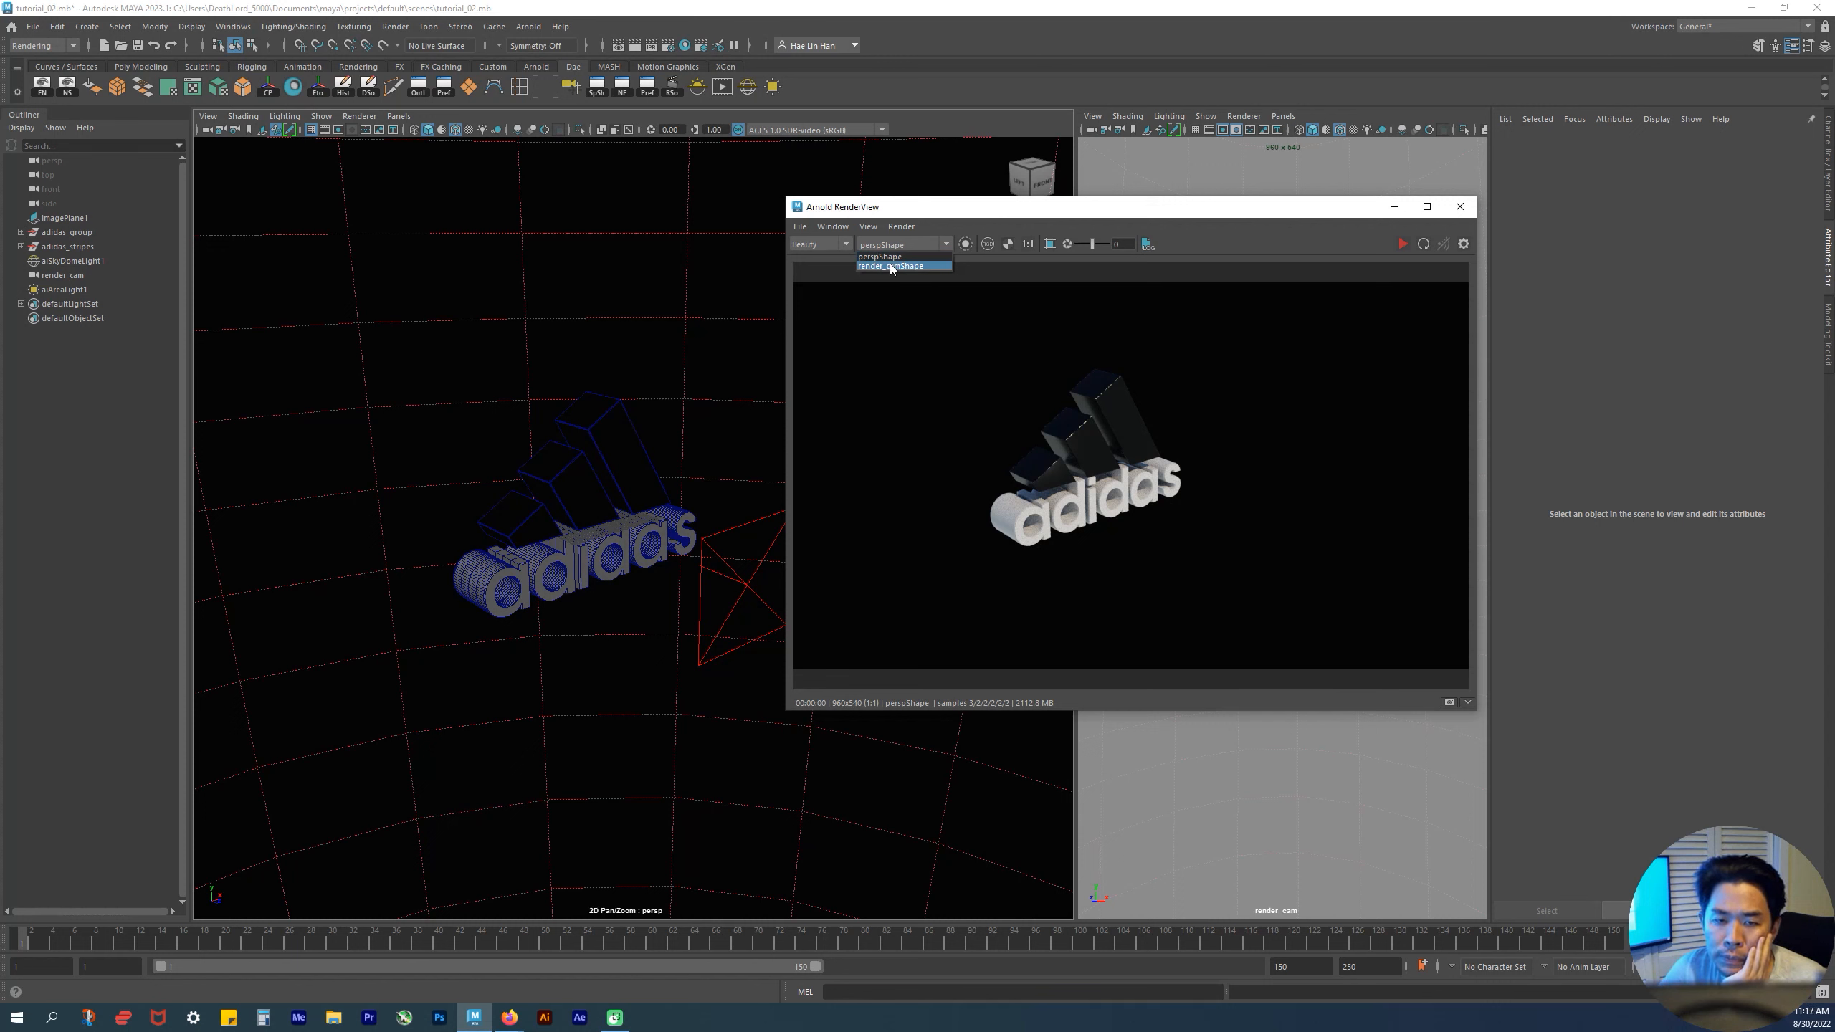
click(900, 267)
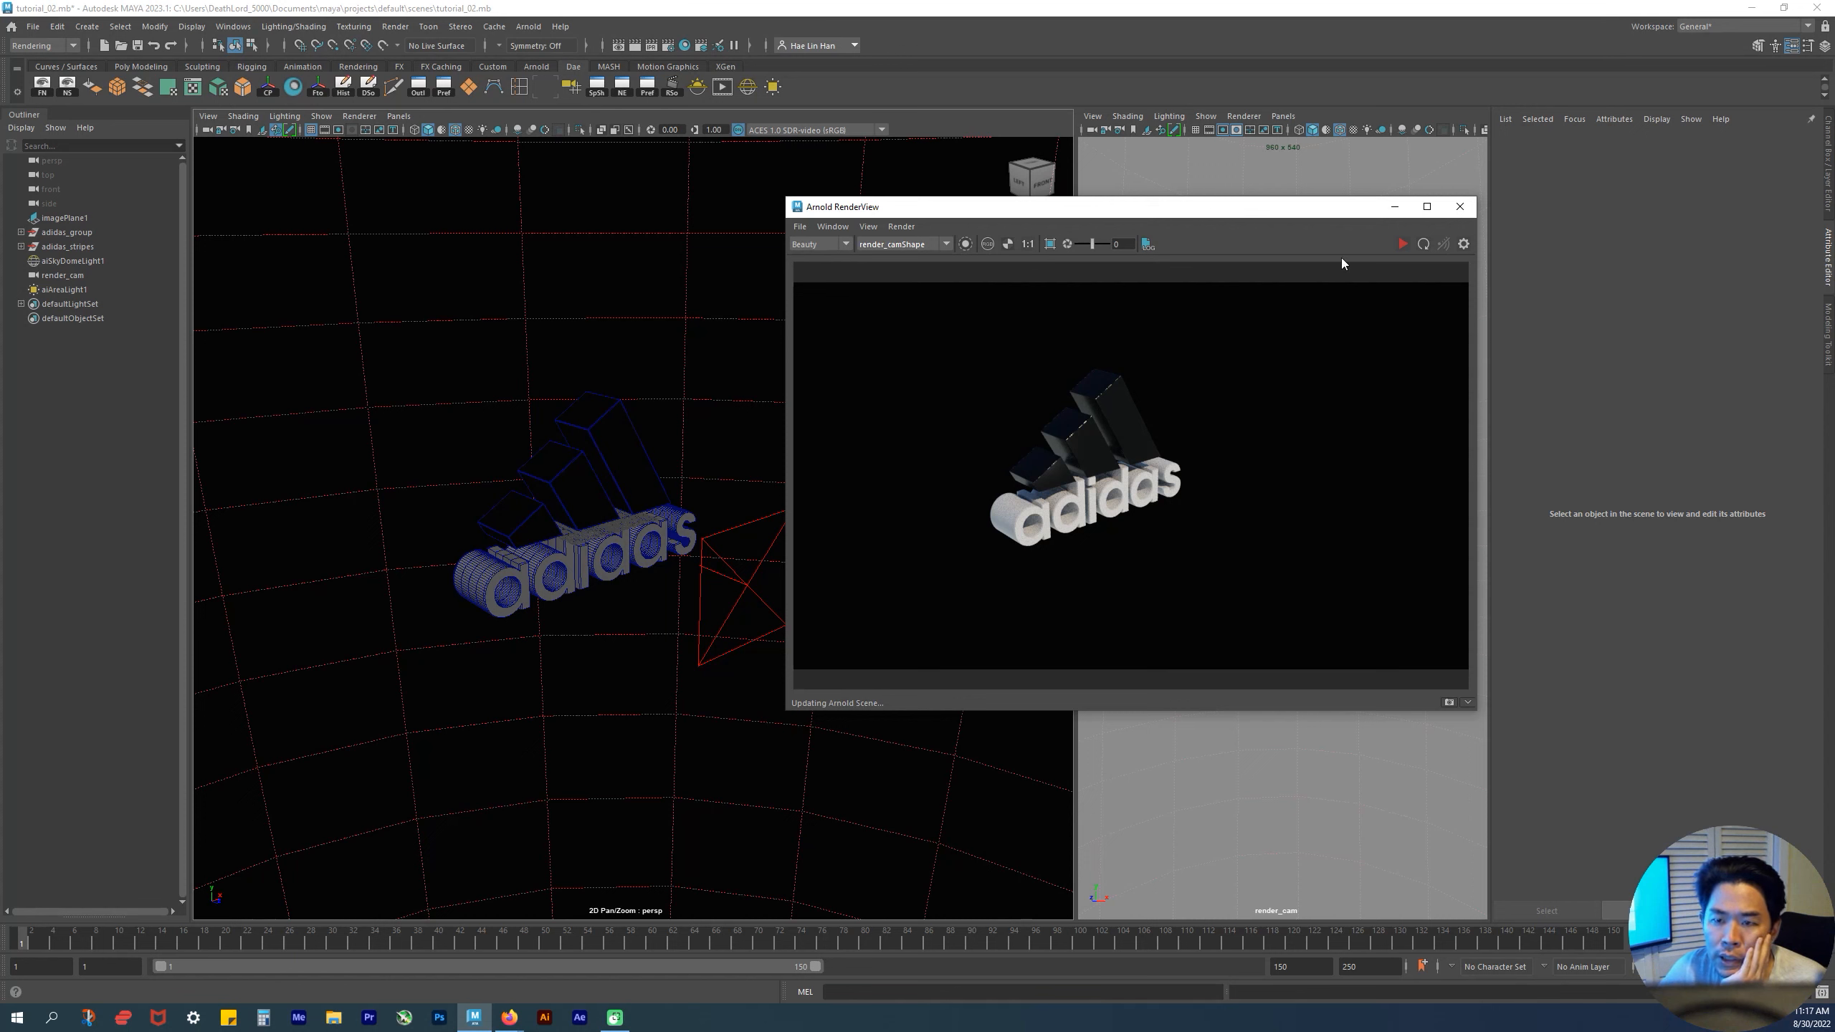
click(1402, 244)
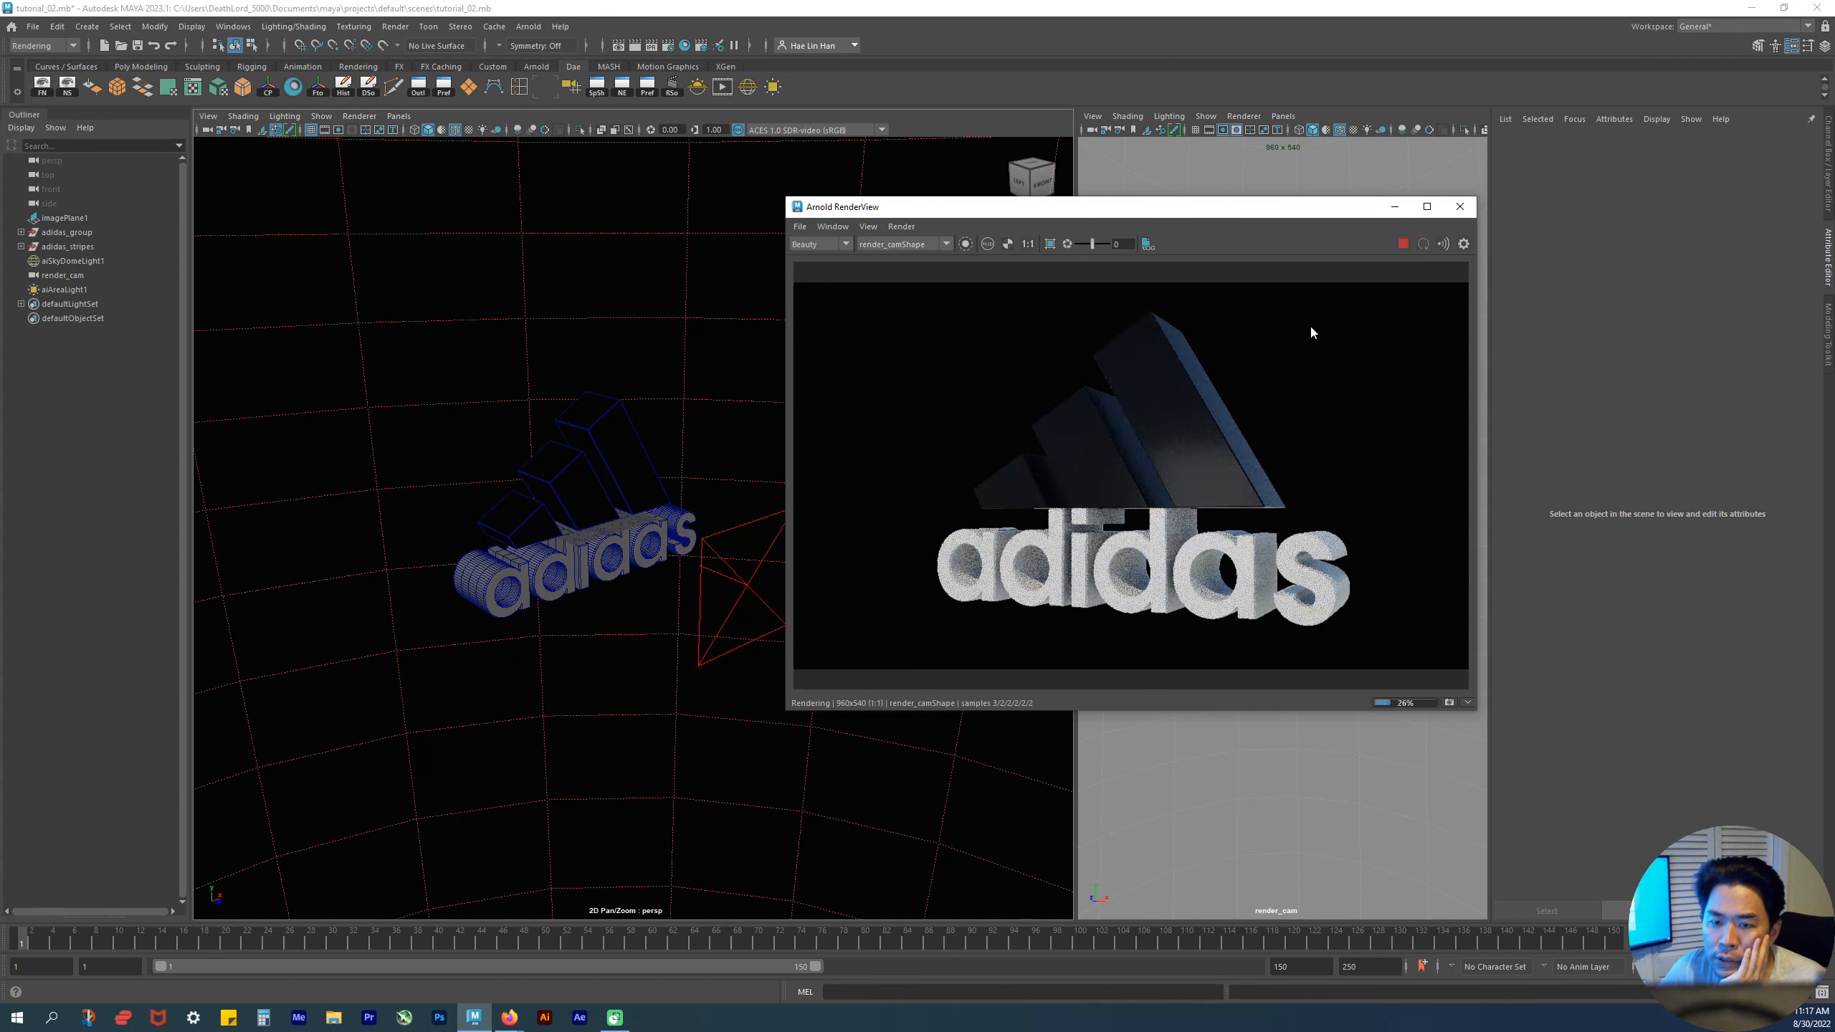
- Store a snapshot of the current logo render and shrink the snapshot area to enlarge the rendered image
drag(1100, 216, 573, 210)
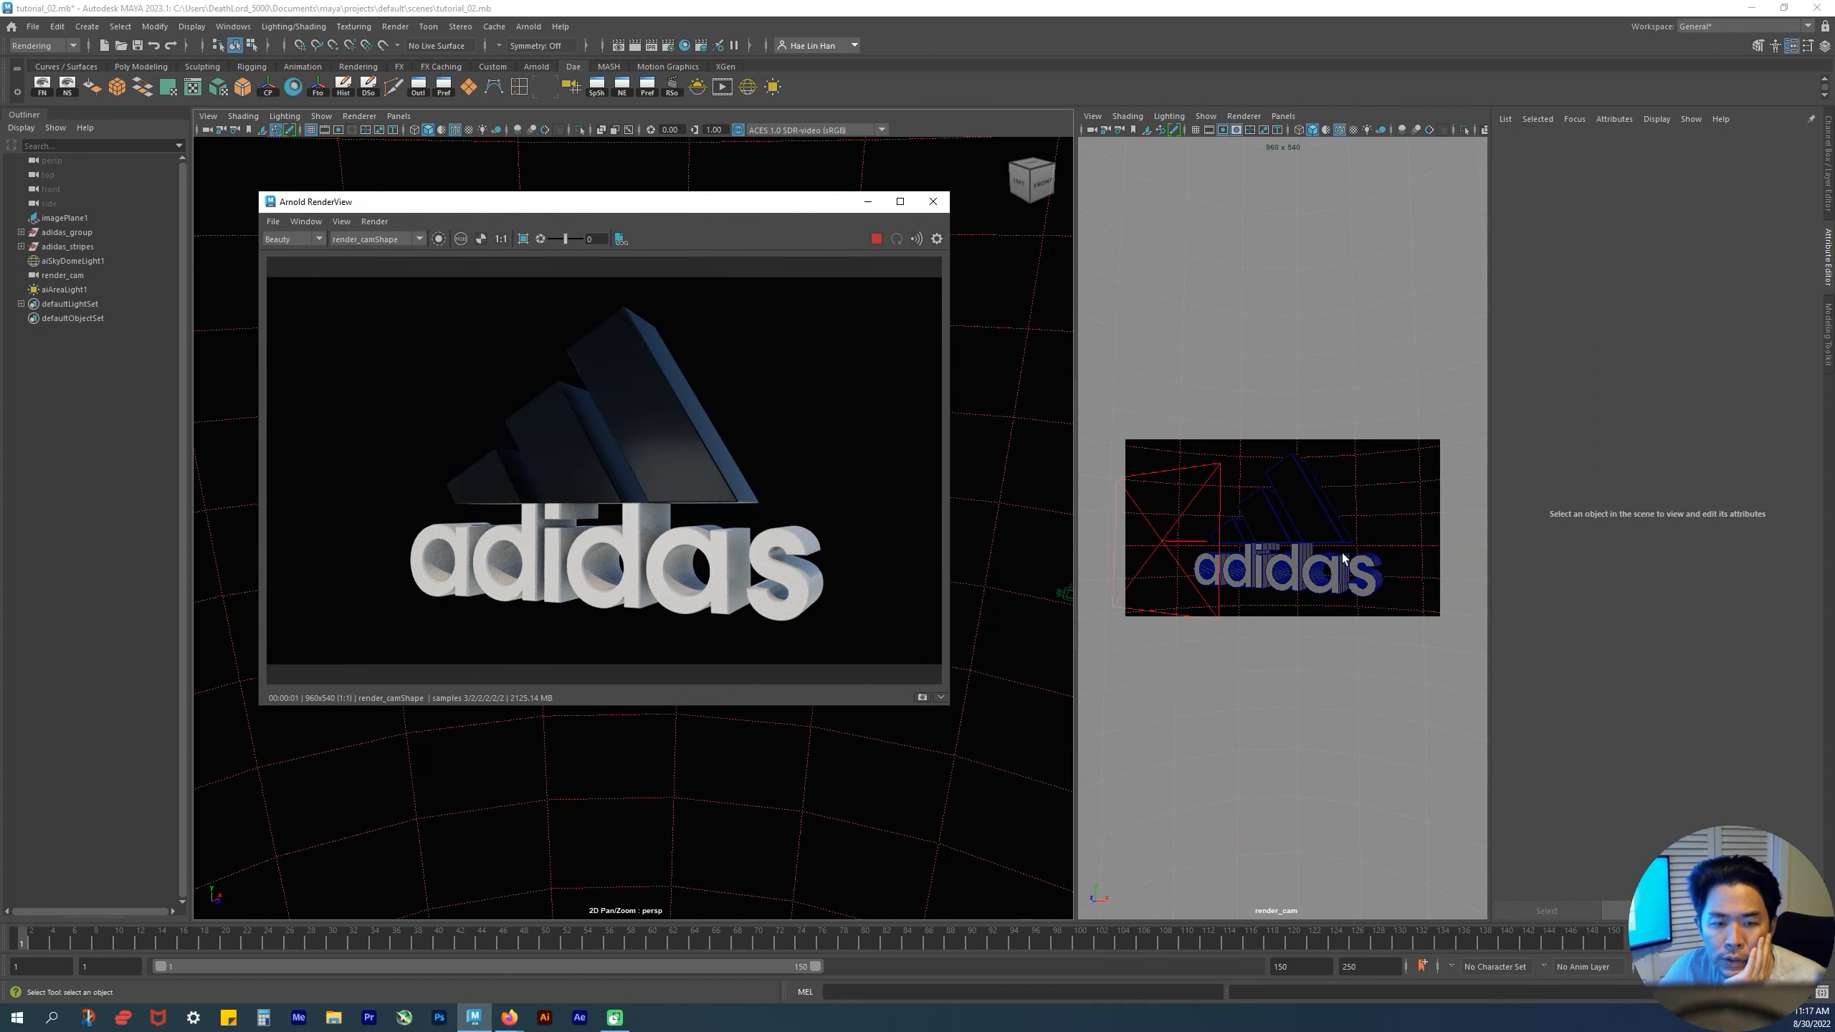
drag(641, 206, 1173, 197)
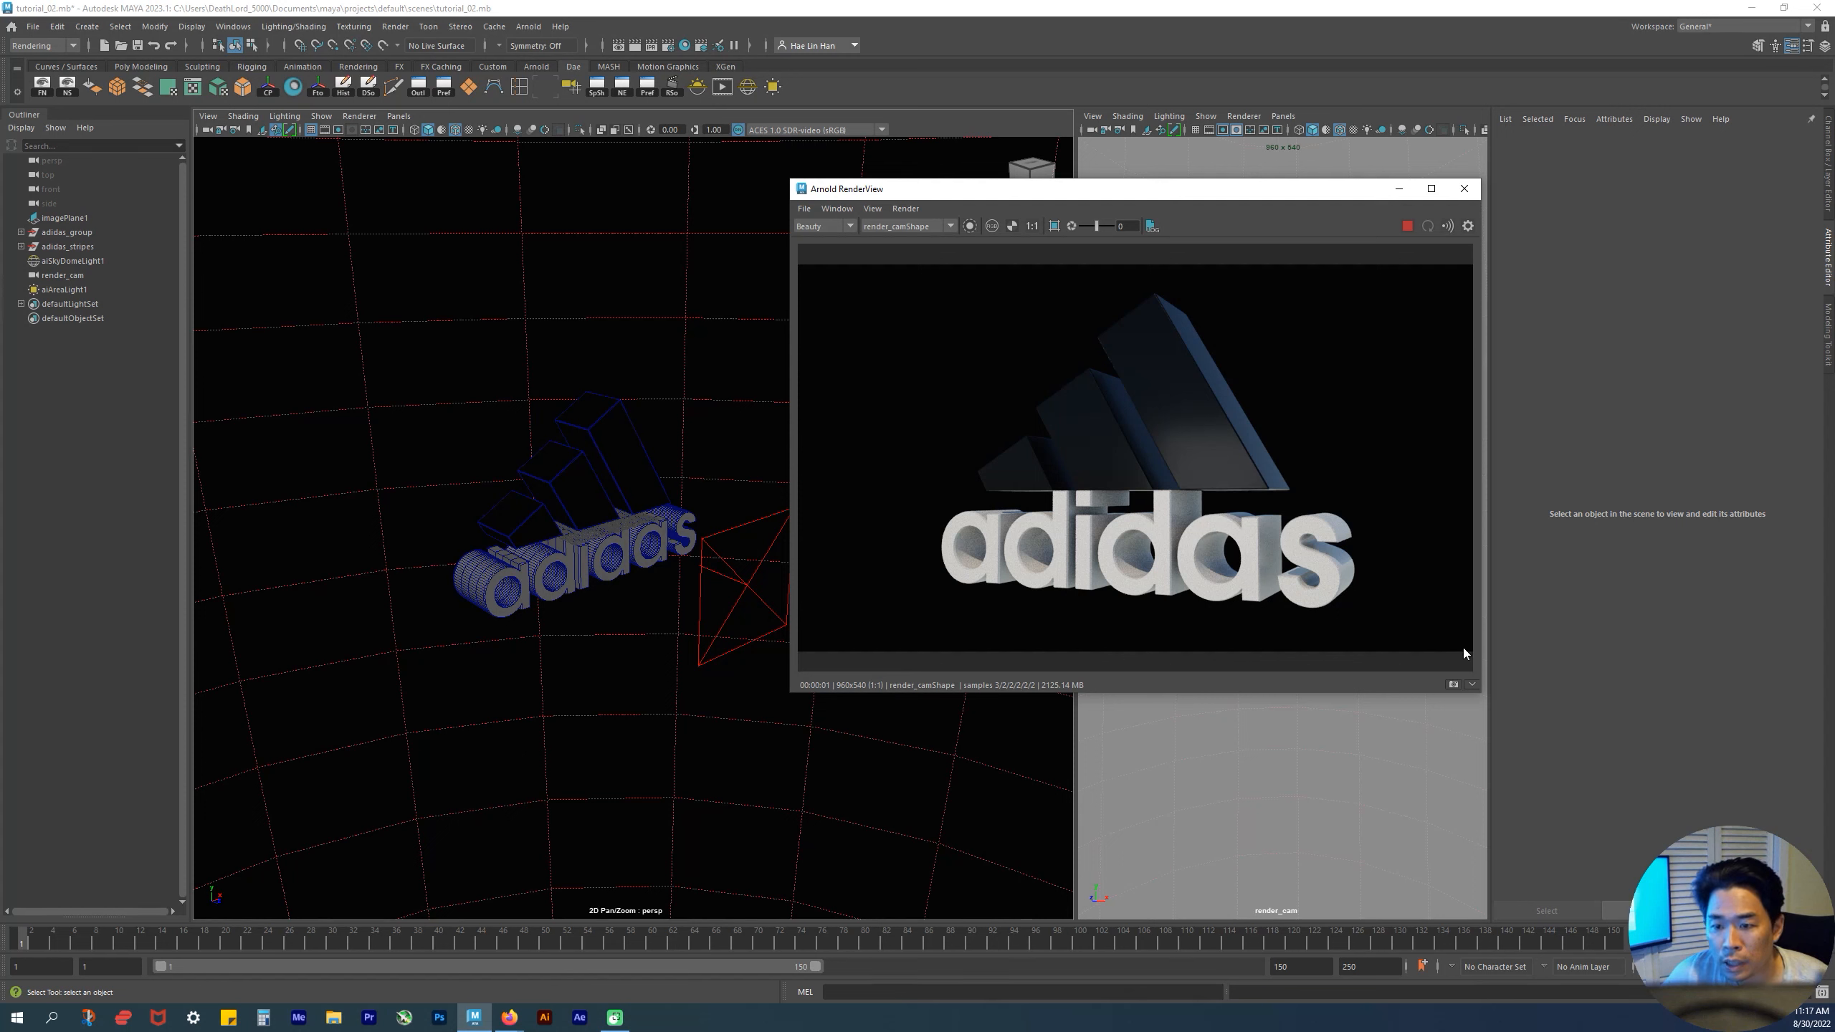
click(1454, 685)
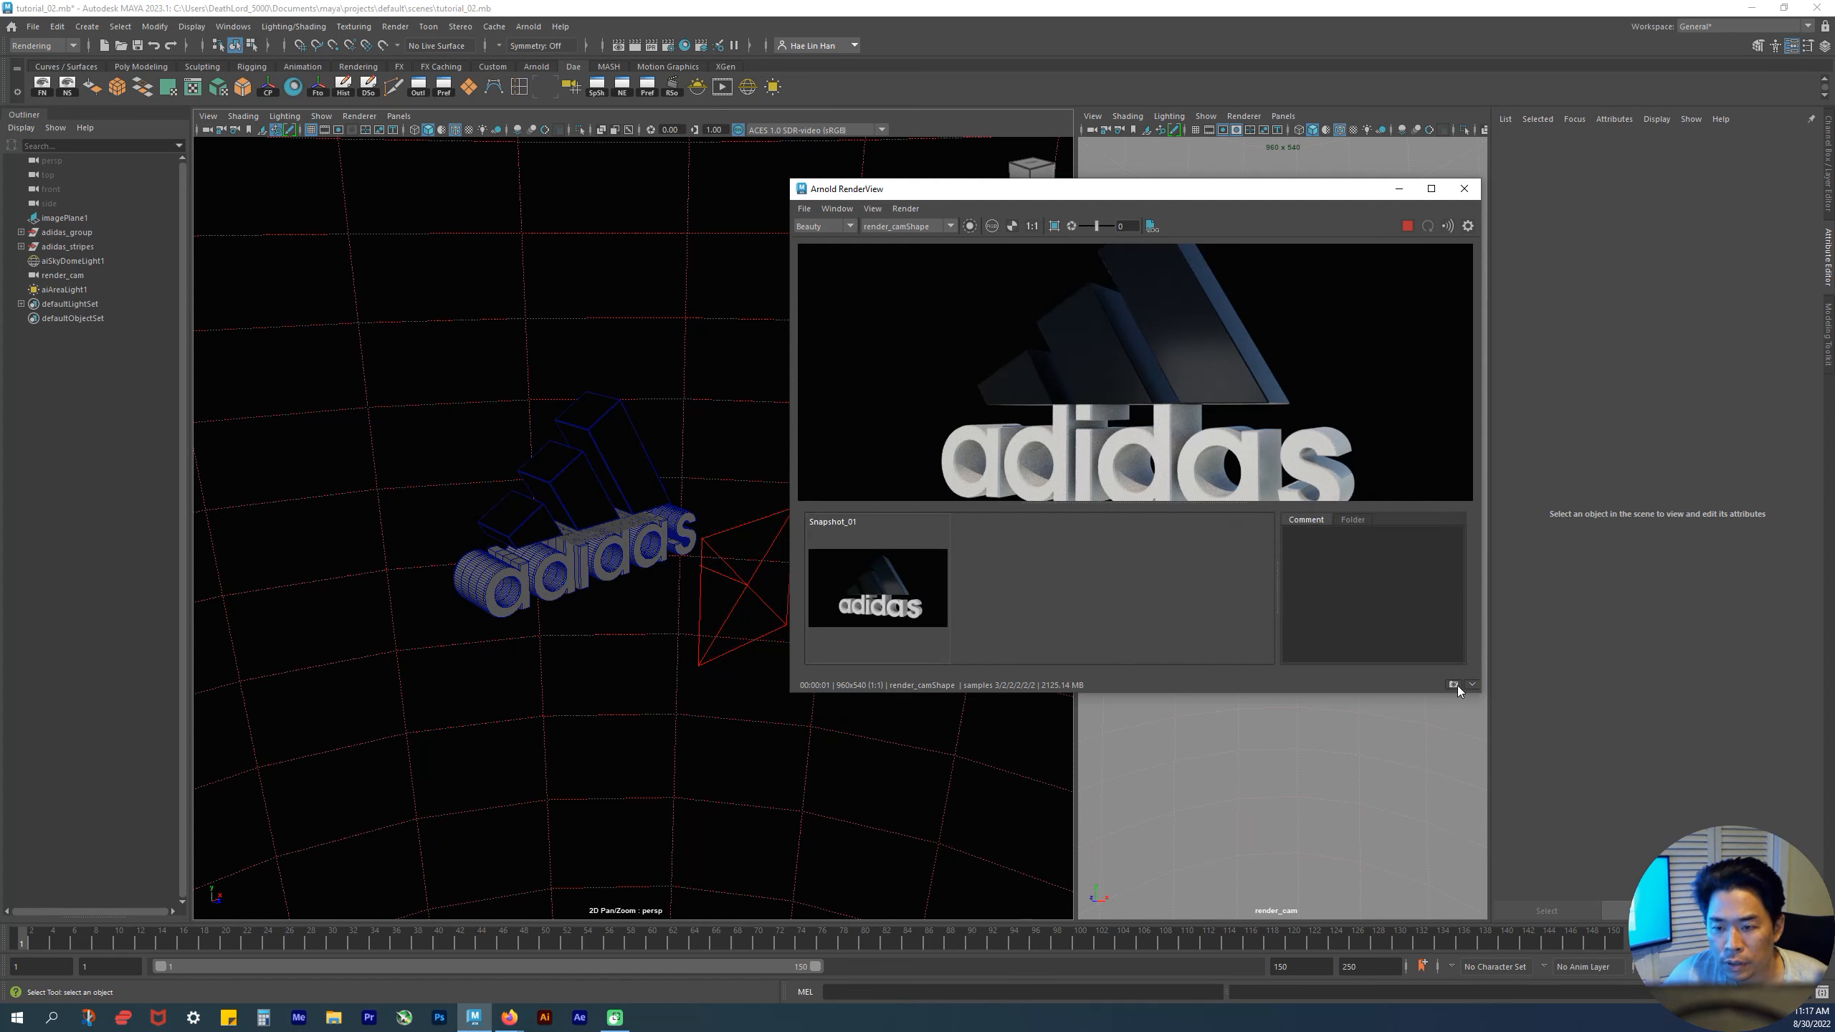
drag(1167, 507, 1194, 620)
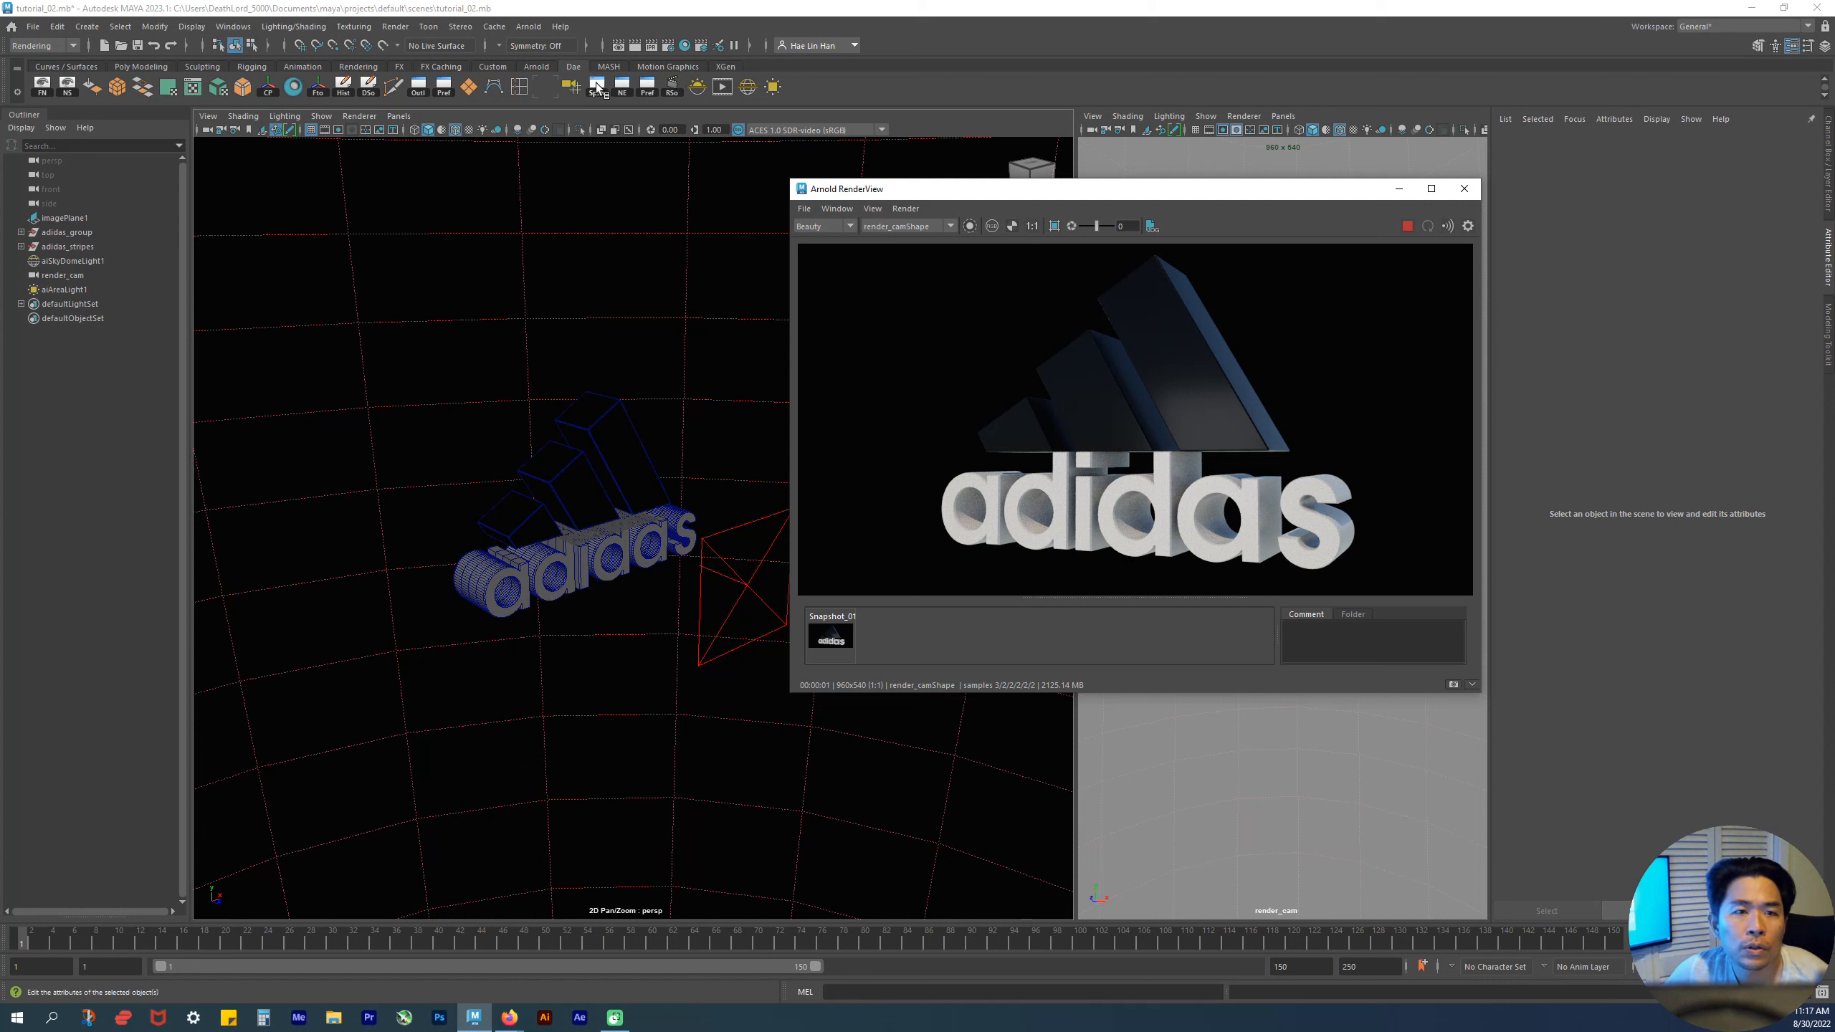
- Create a second Arnold area light in the scene
click(528, 26)
mouse_move(557, 134)
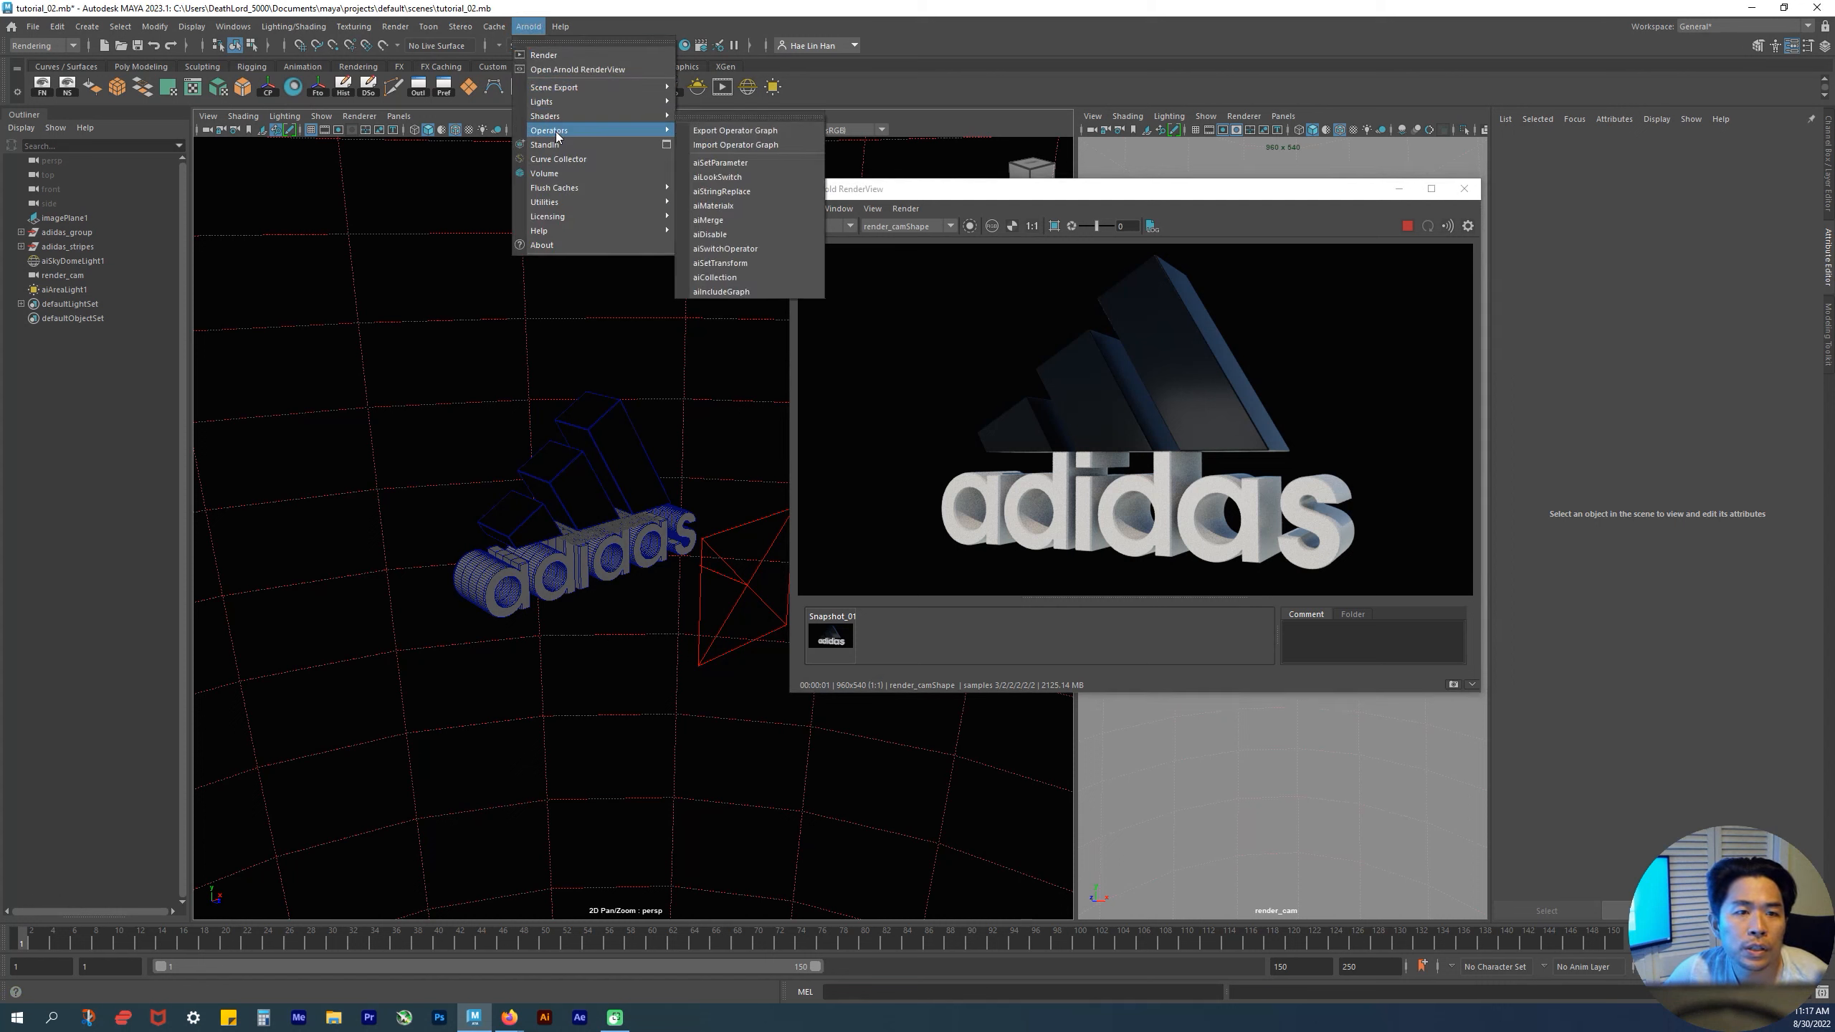
mouse_move(614, 102)
click(716, 102)
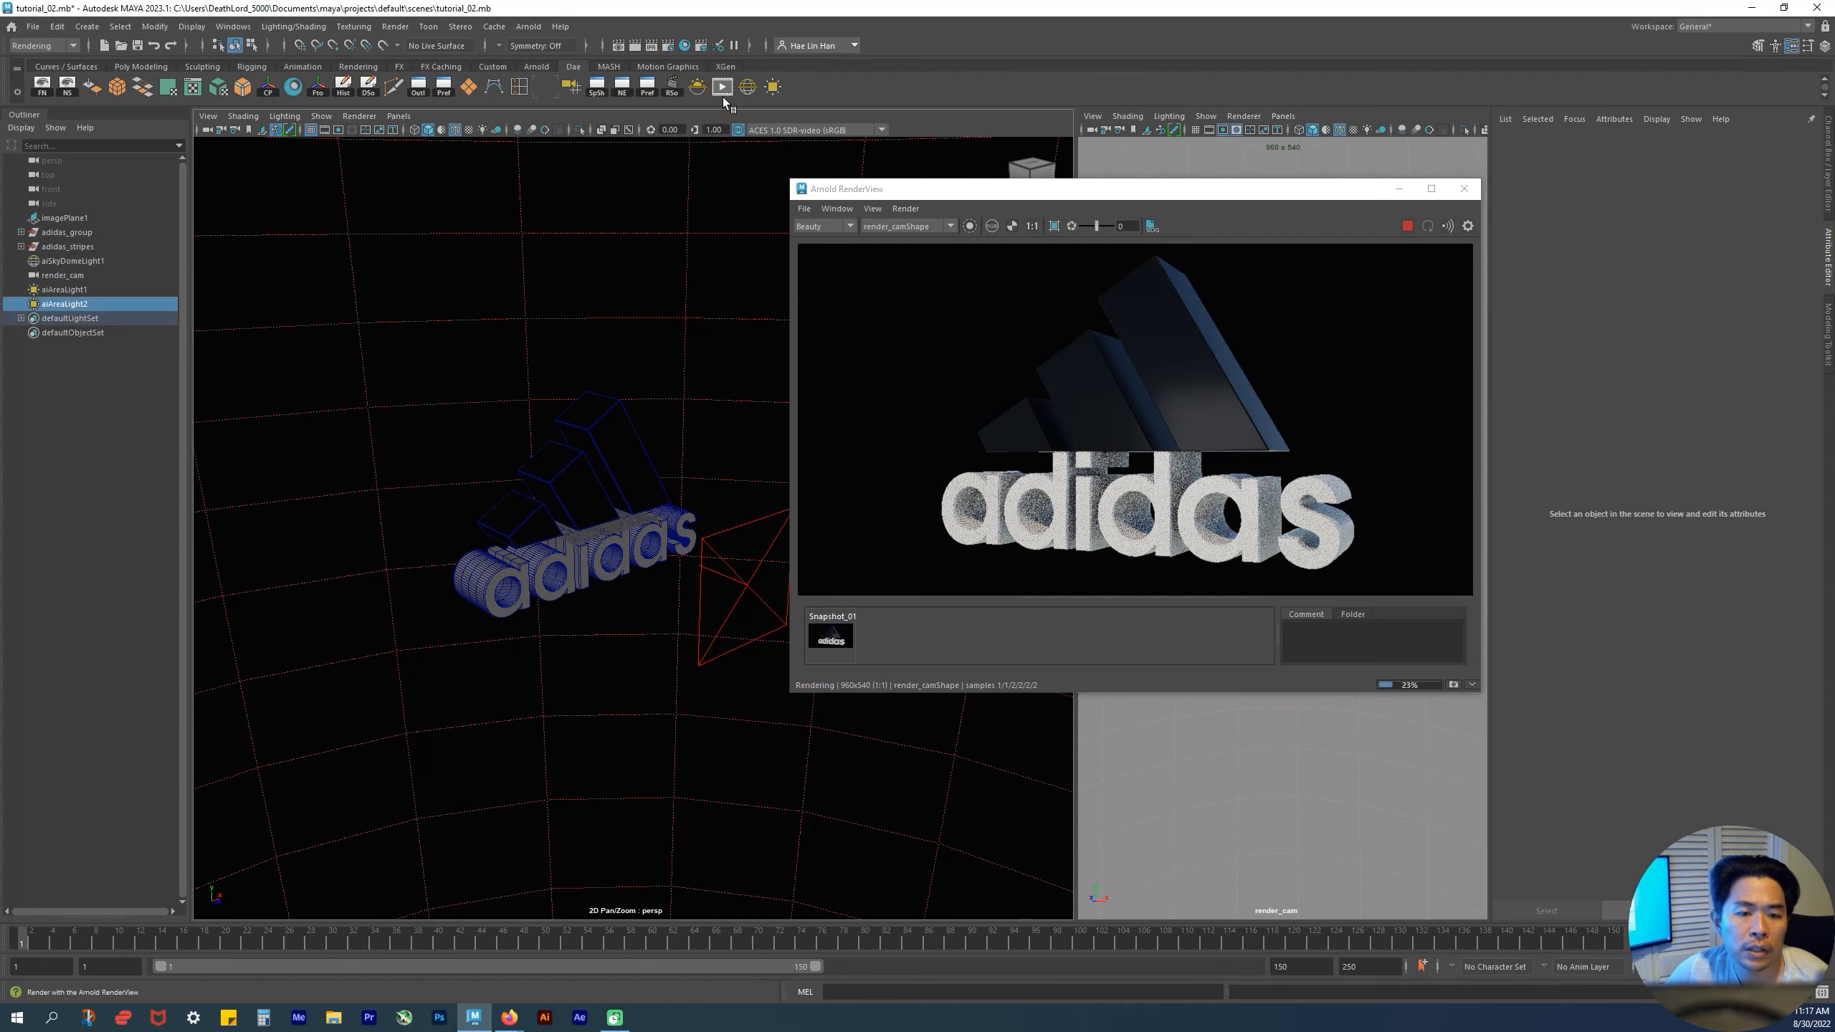
- Move the new area light along Z to about -14.2, behind the adidas logo
alt+drag(584, 499, 594, 410)
alt+right_drag(585, 442, 615, 494)
alt+middle_drag(686, 536, 732, 519)
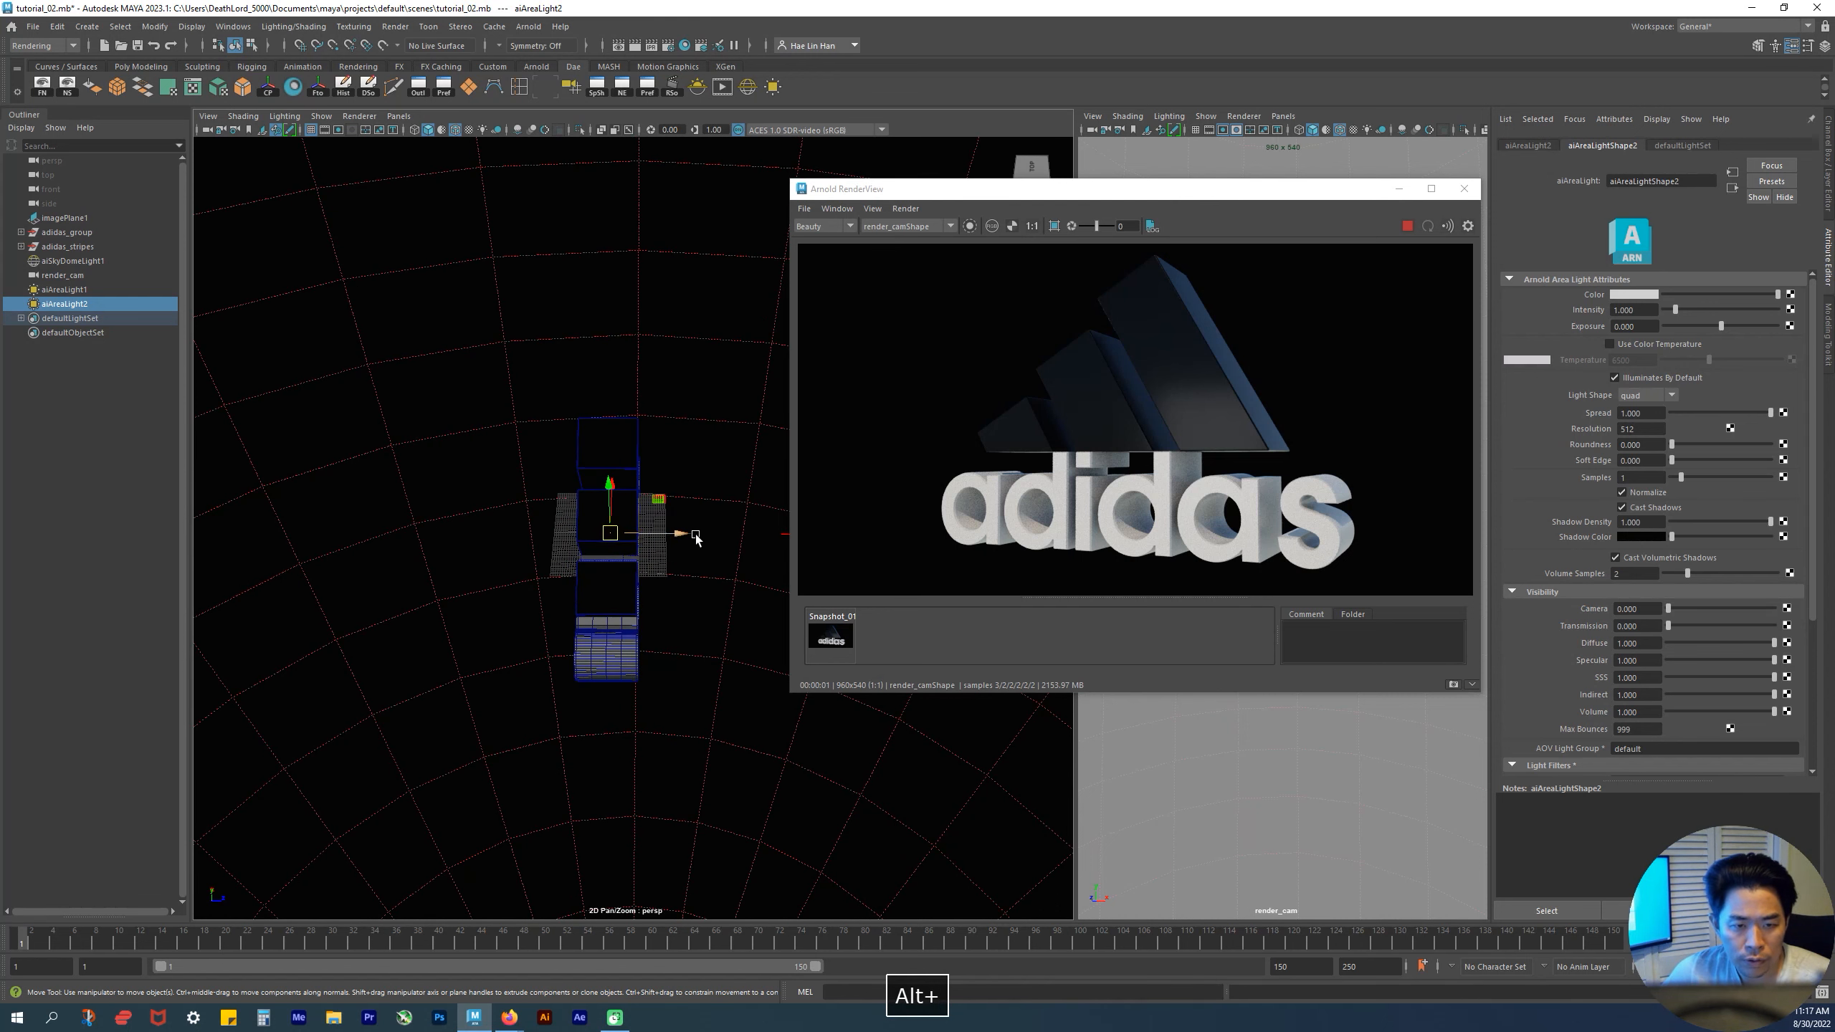
drag(690, 535, 477, 494)
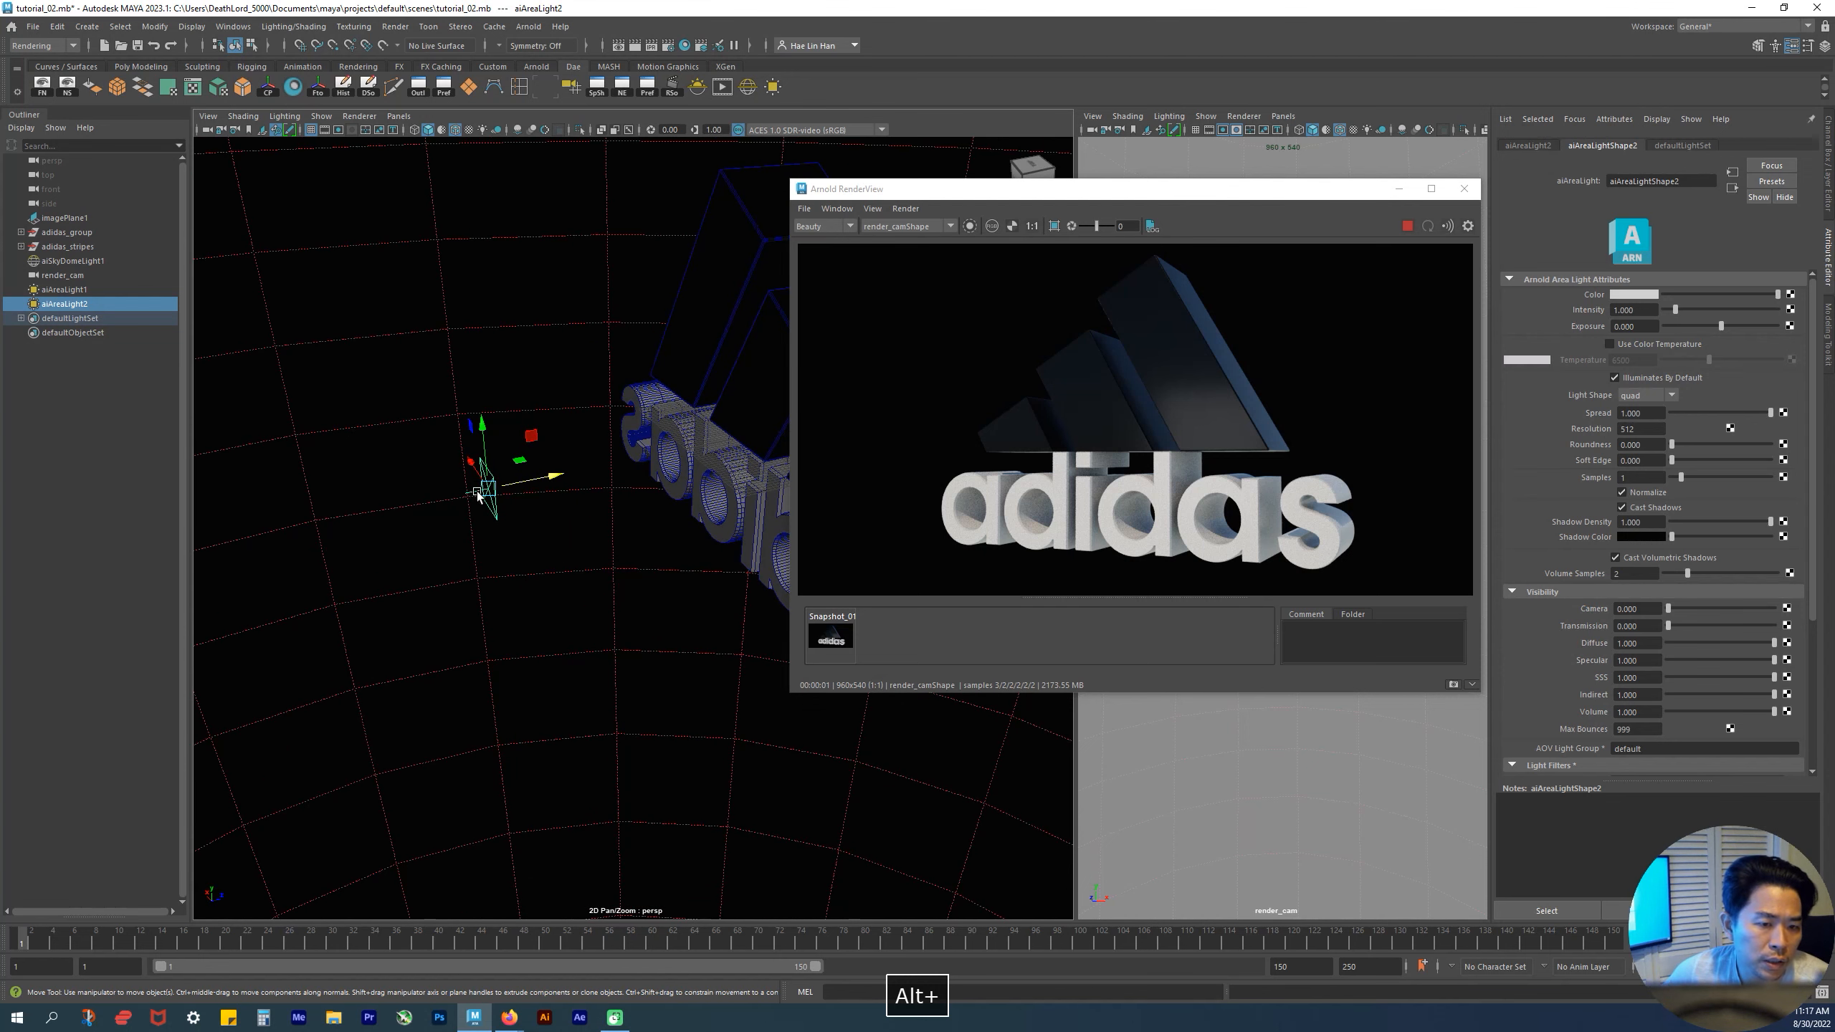
alt+drag(593, 594, 479, 599)
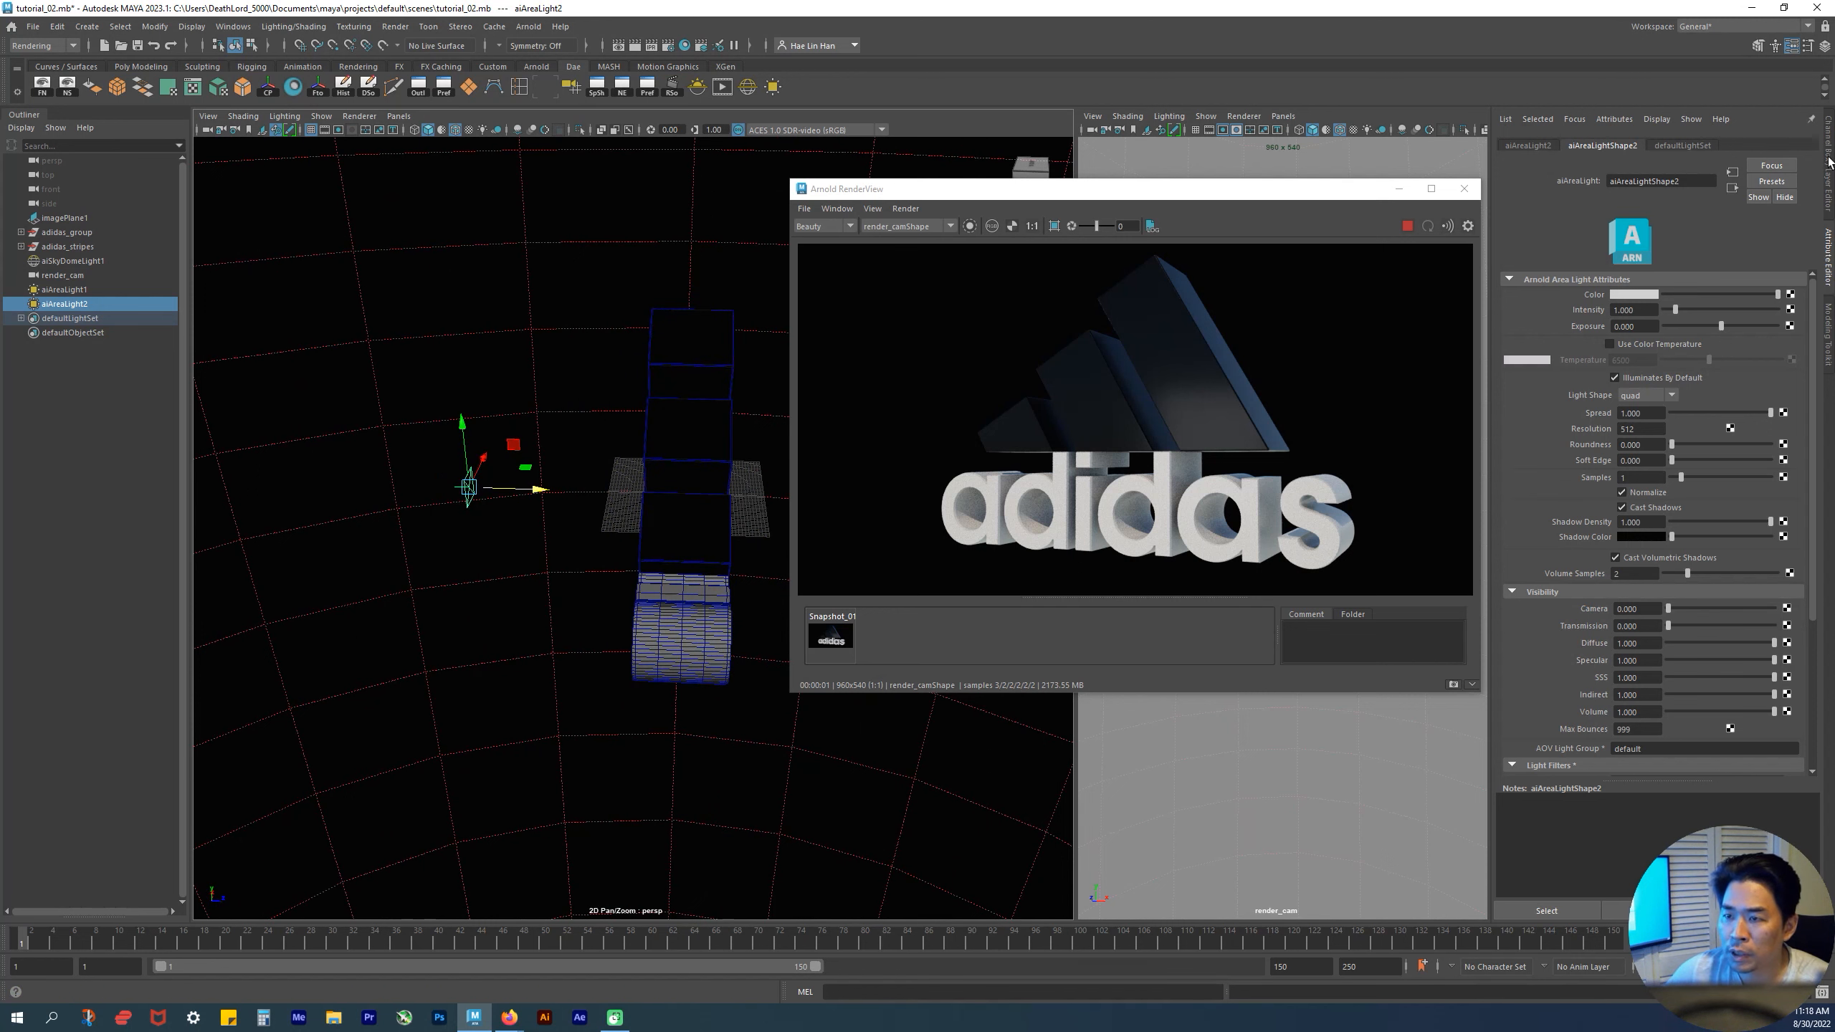
- Rotate the new area light to face the back of the logo, with Rotate Y at -180
click(1832, 190)
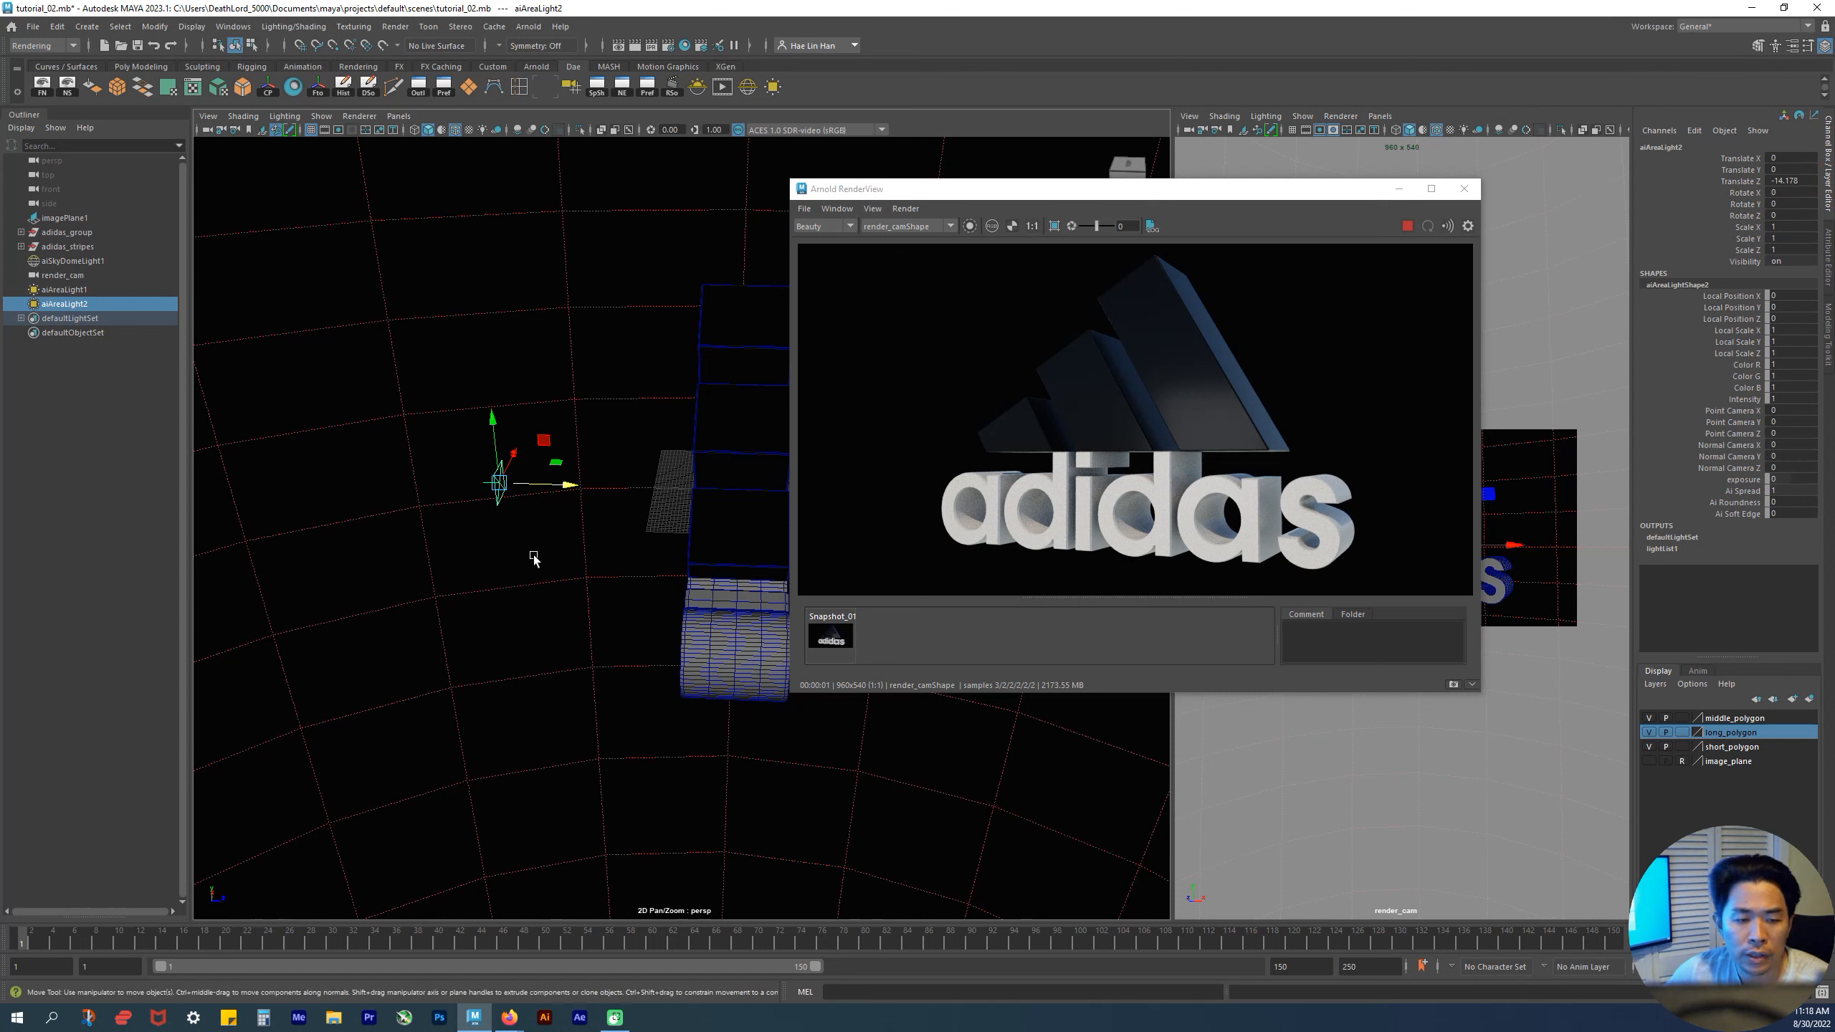
alt+drag(534, 557, 549, 551)
key(e)
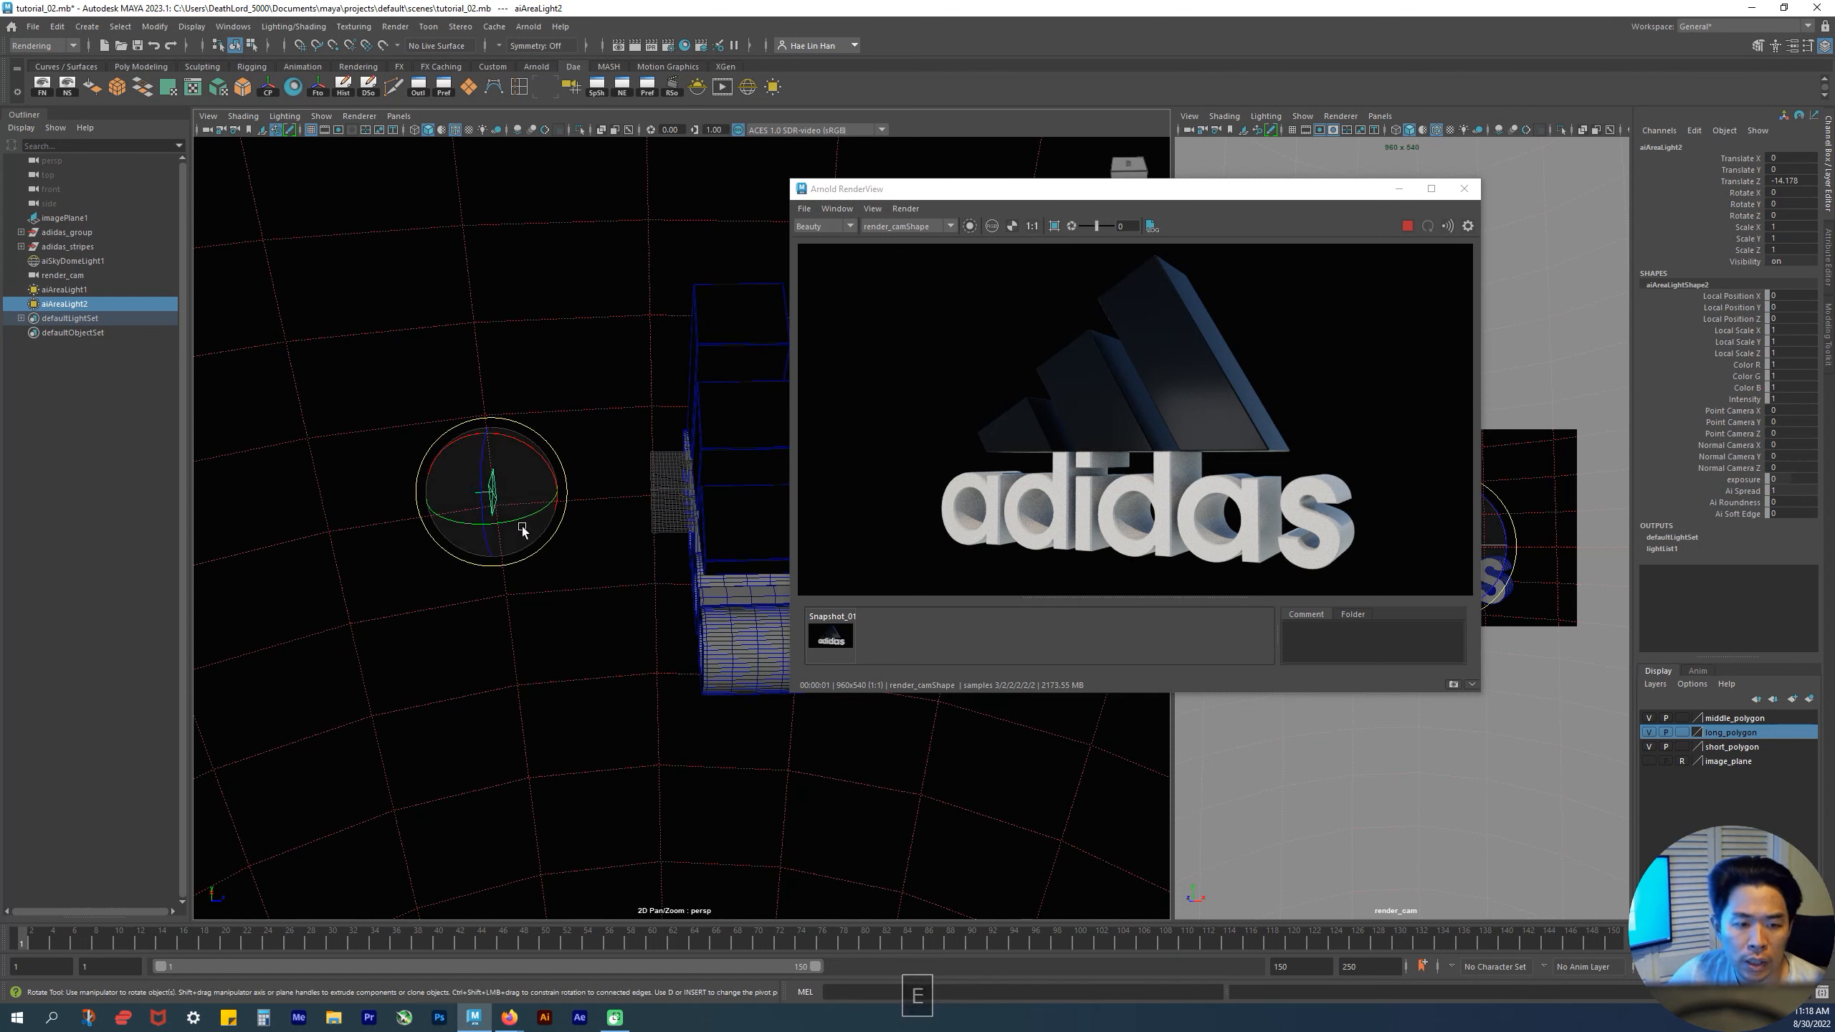
drag(544, 509, 434, 522)
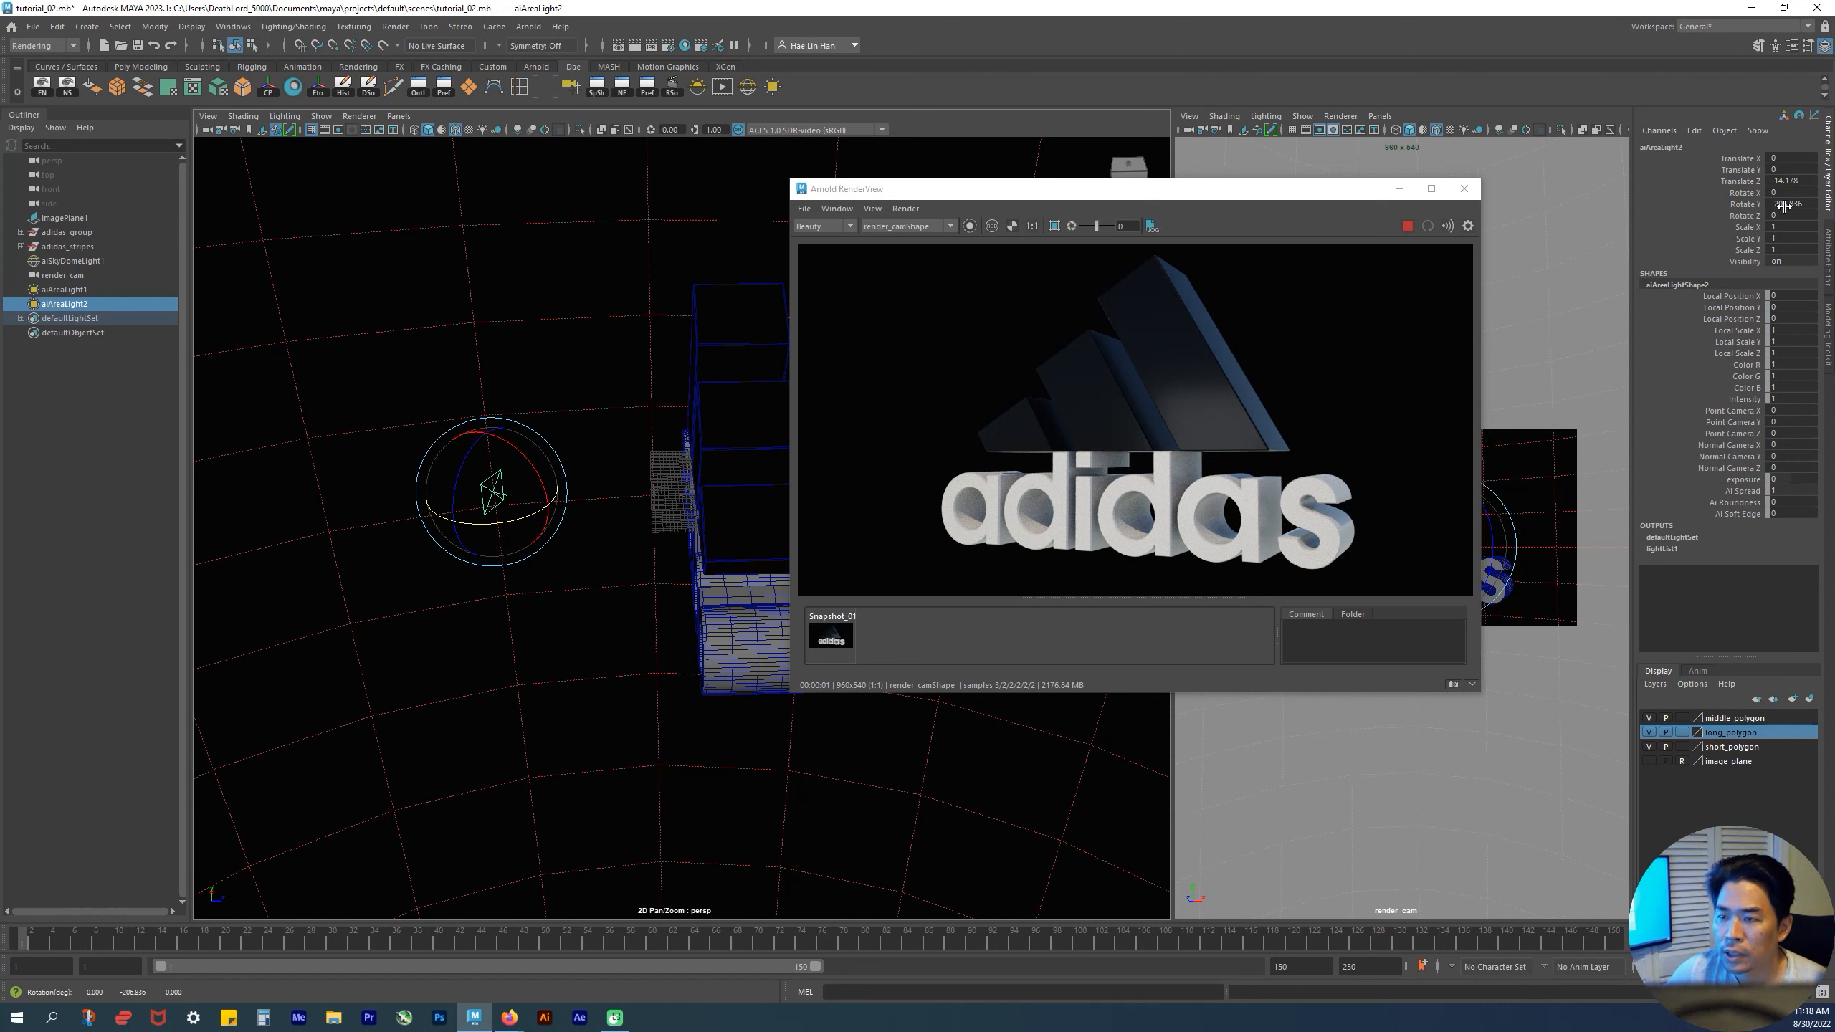
double_click(1784, 205)
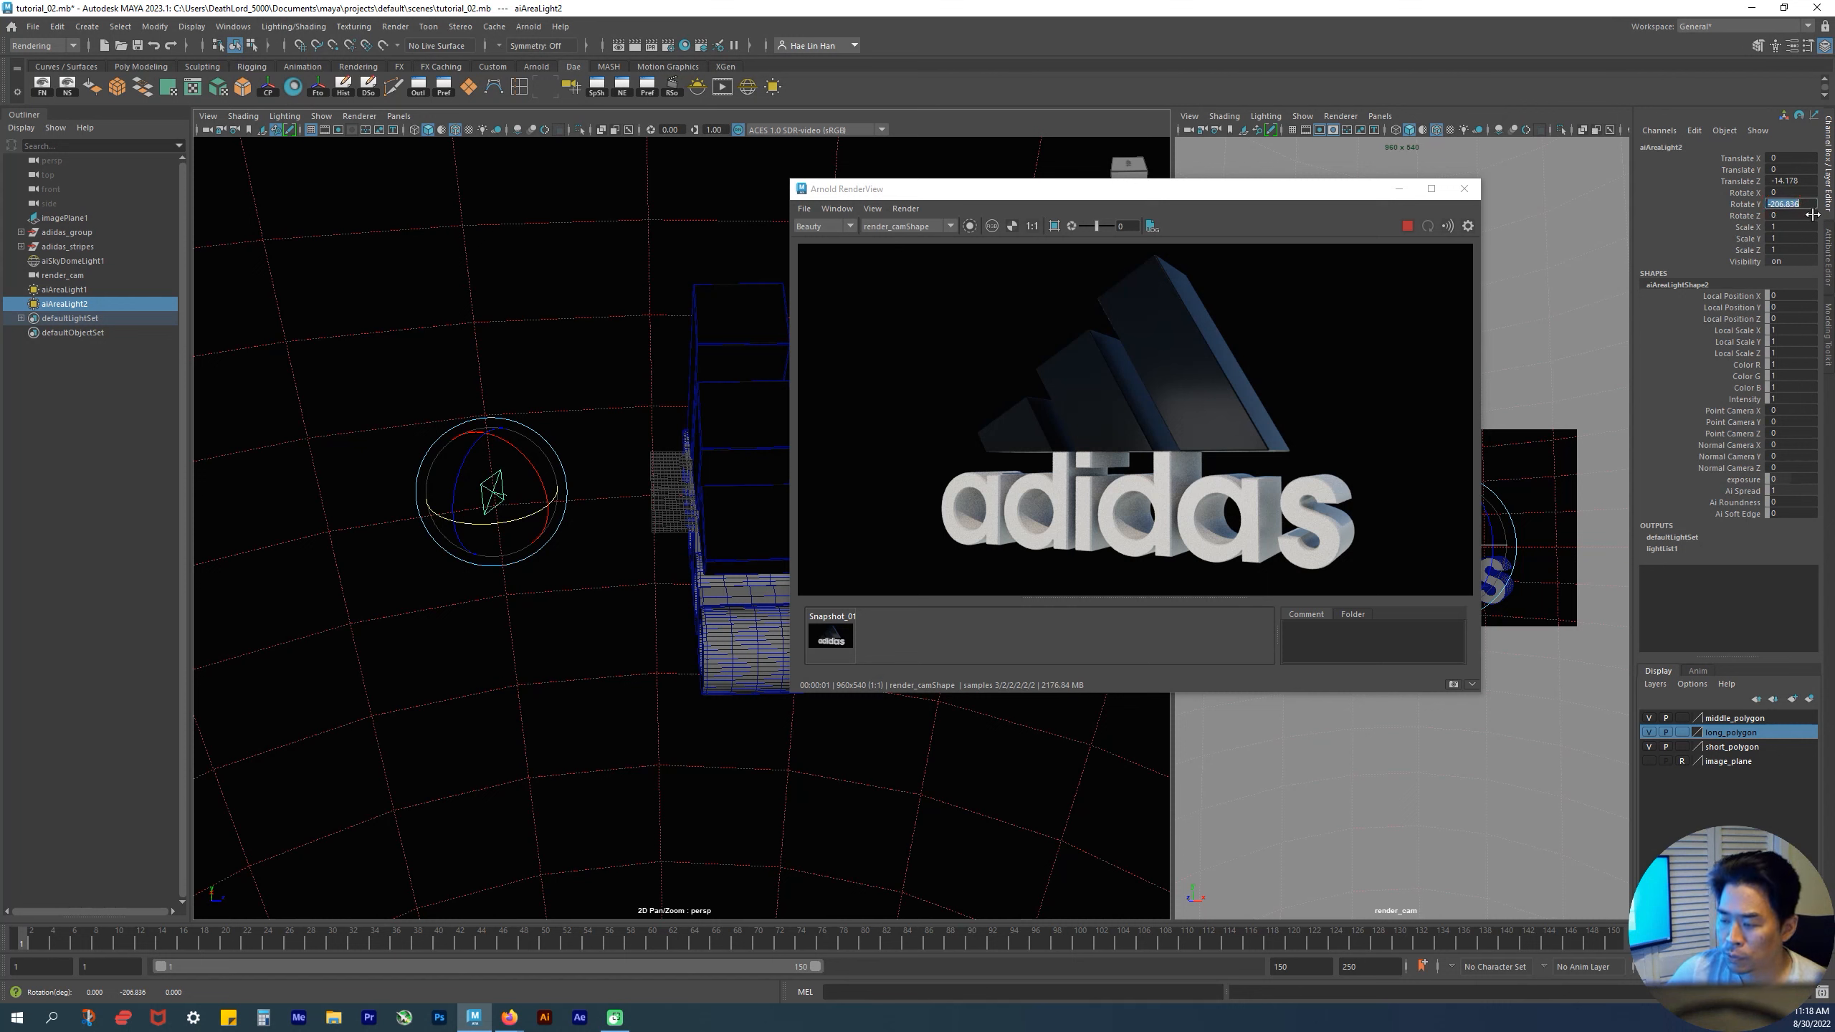
text(-180)
key(Return)
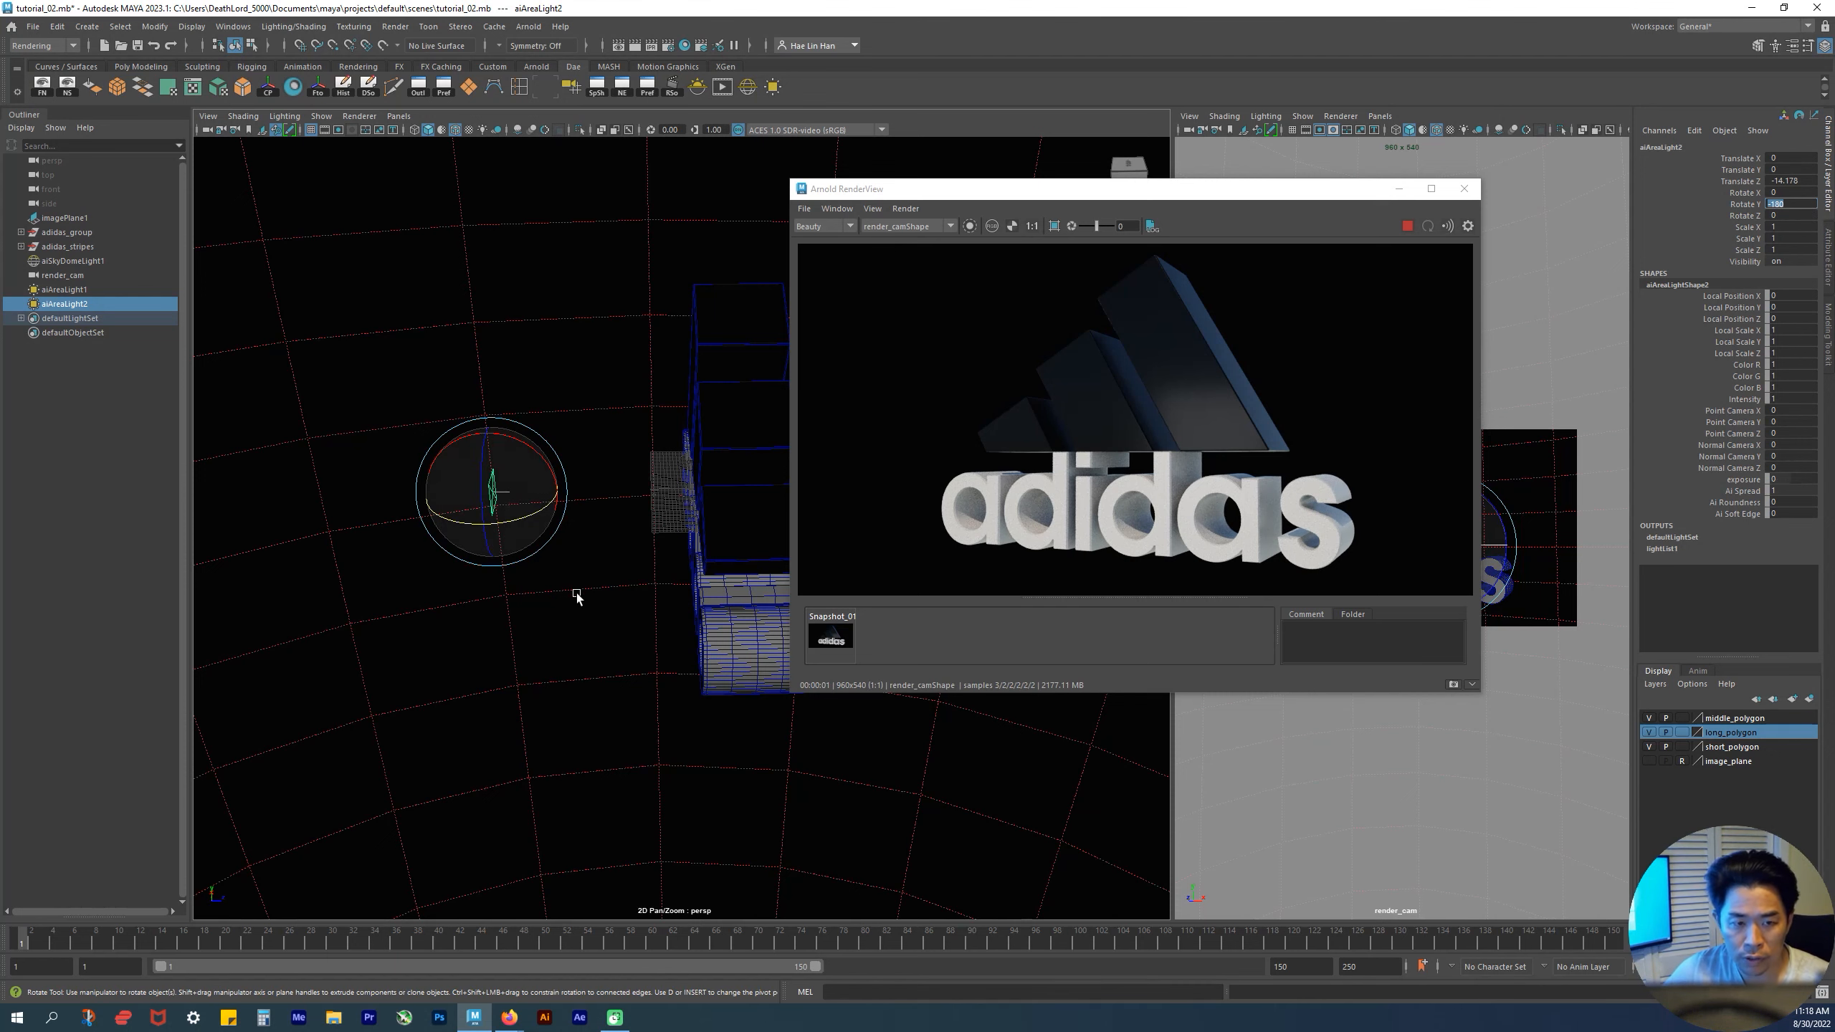
alt+drag(573, 594, 553, 570)
alt+drag(578, 439, 571, 450)
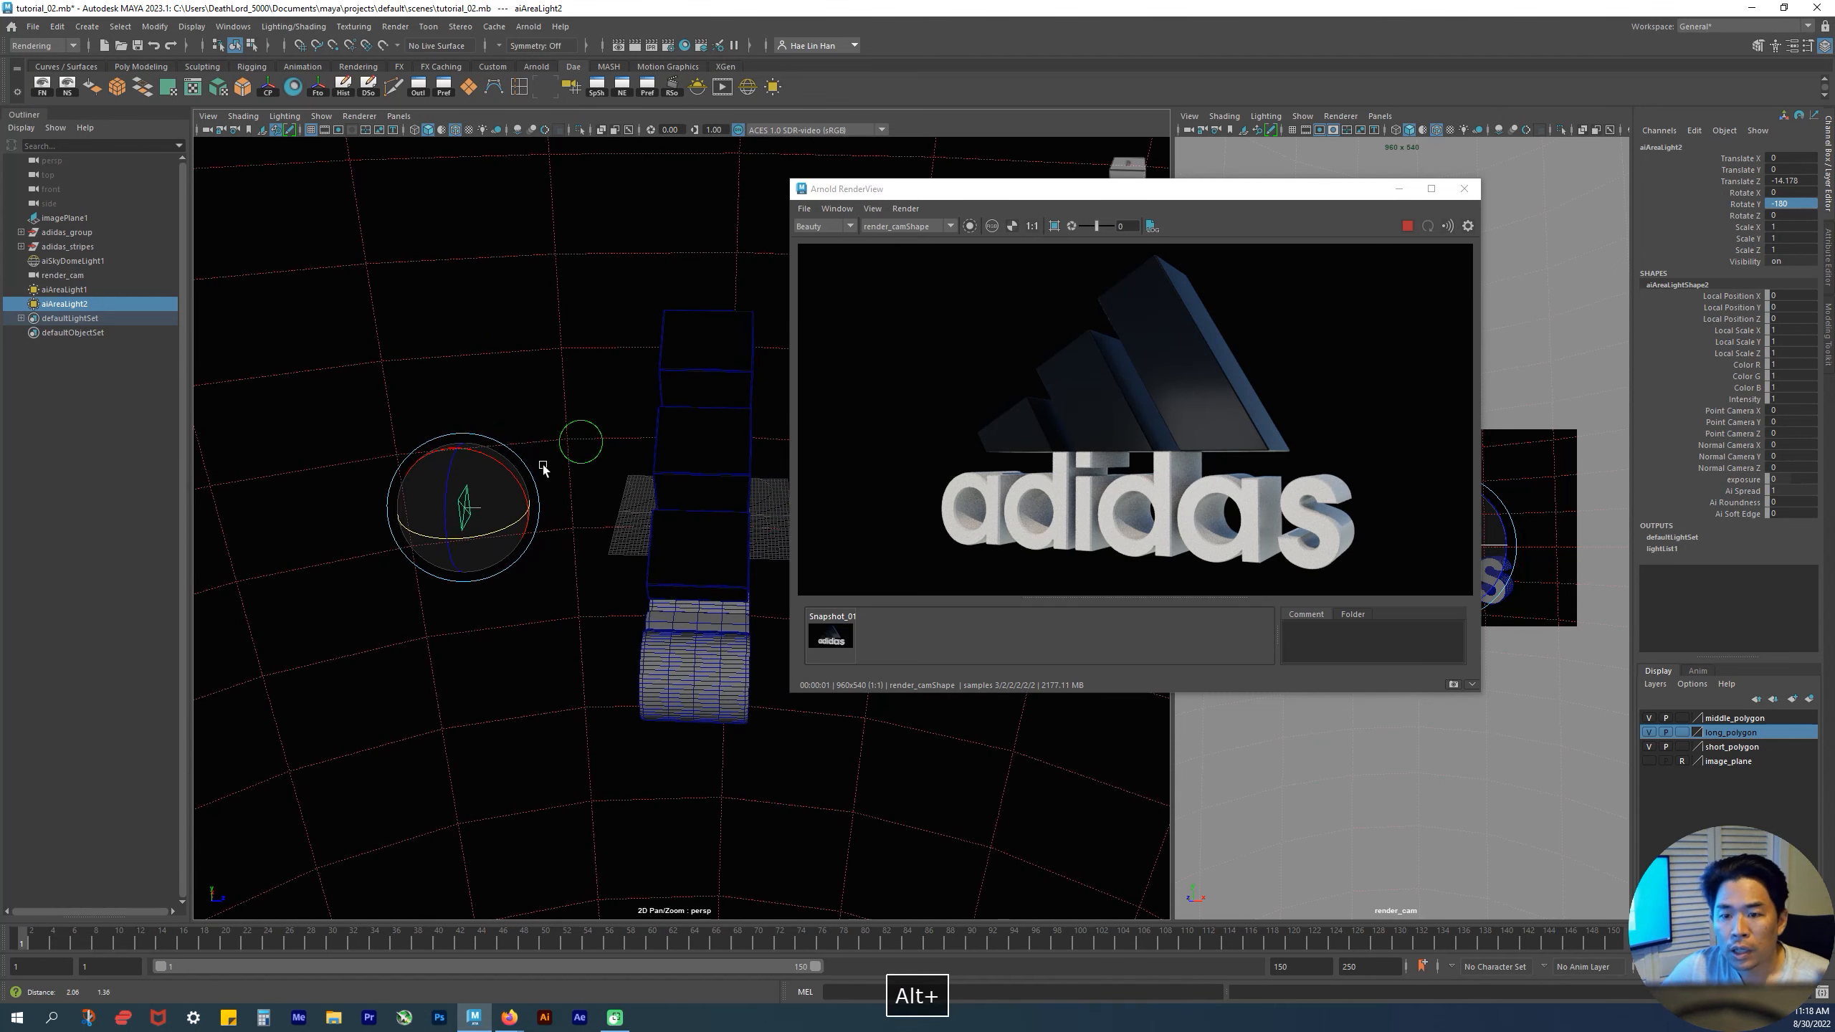
click(850, 631)
click(850, 631)
click(851, 631)
click(848, 632)
click(849, 632)
click(848, 632)
click(847, 633)
click(845, 632)
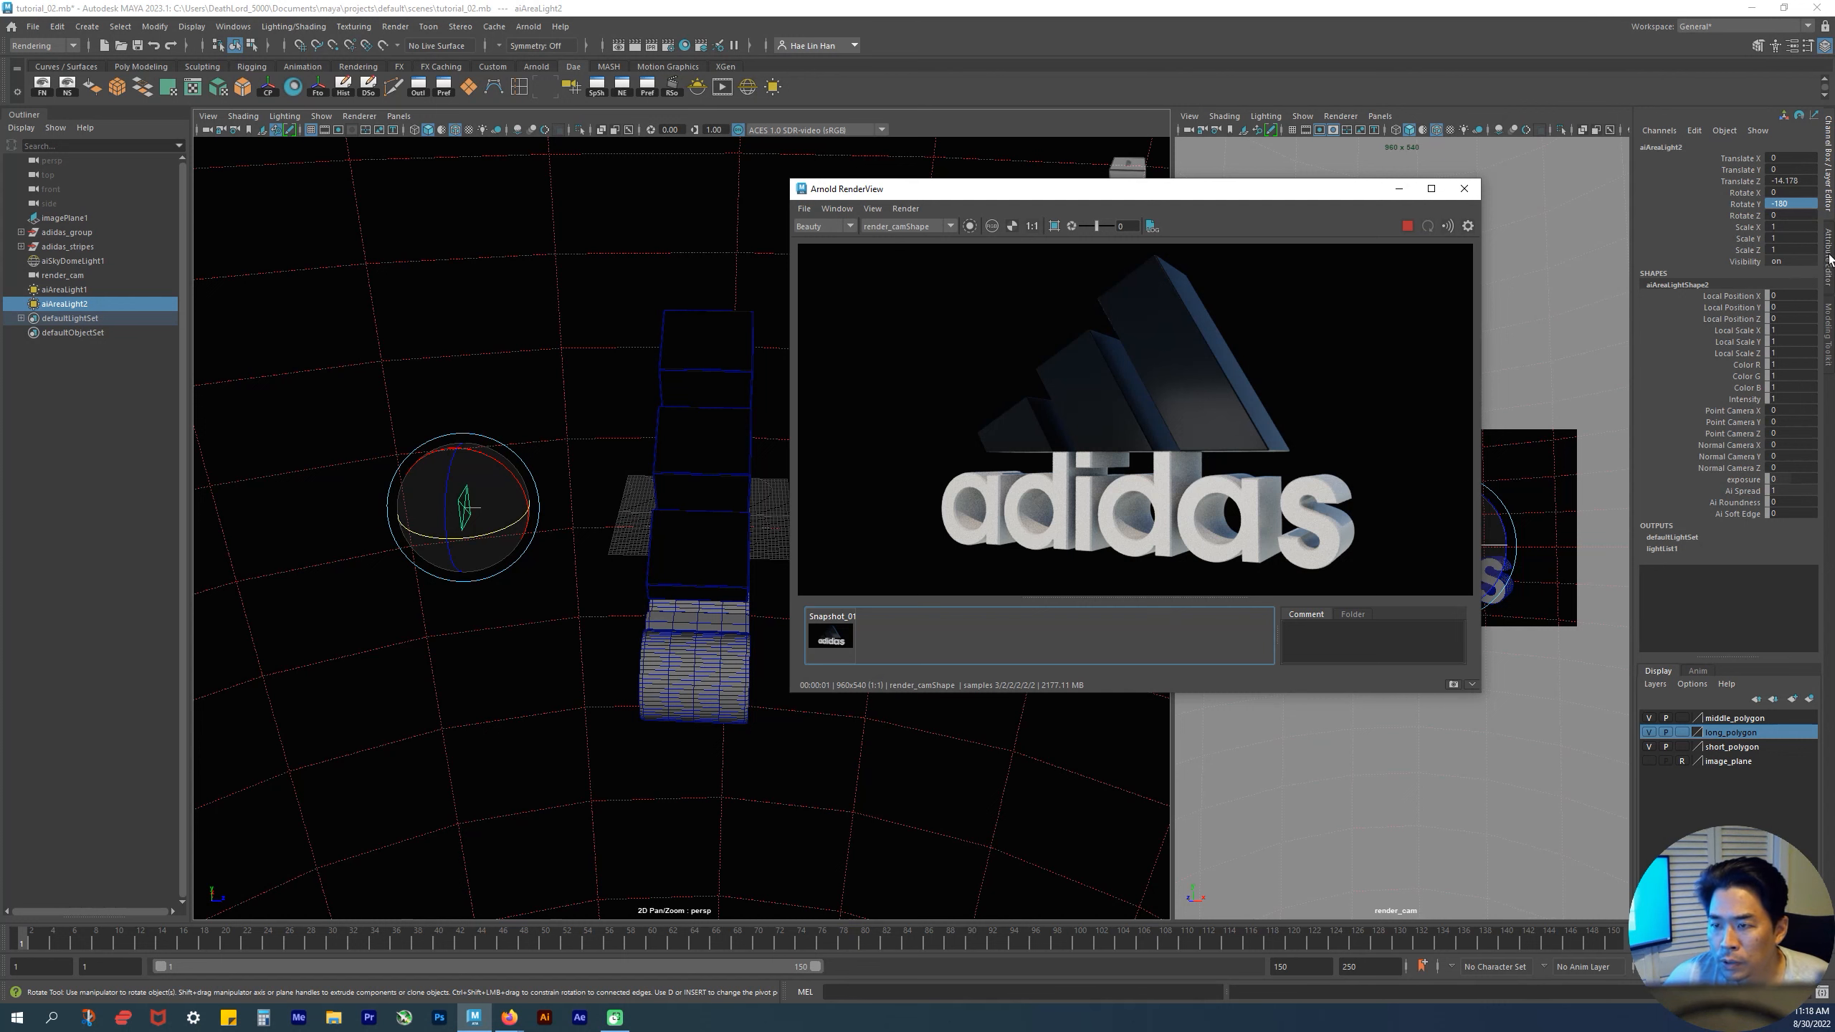
- Set the intensity of the area light behind the logo to 100
click(1830, 253)
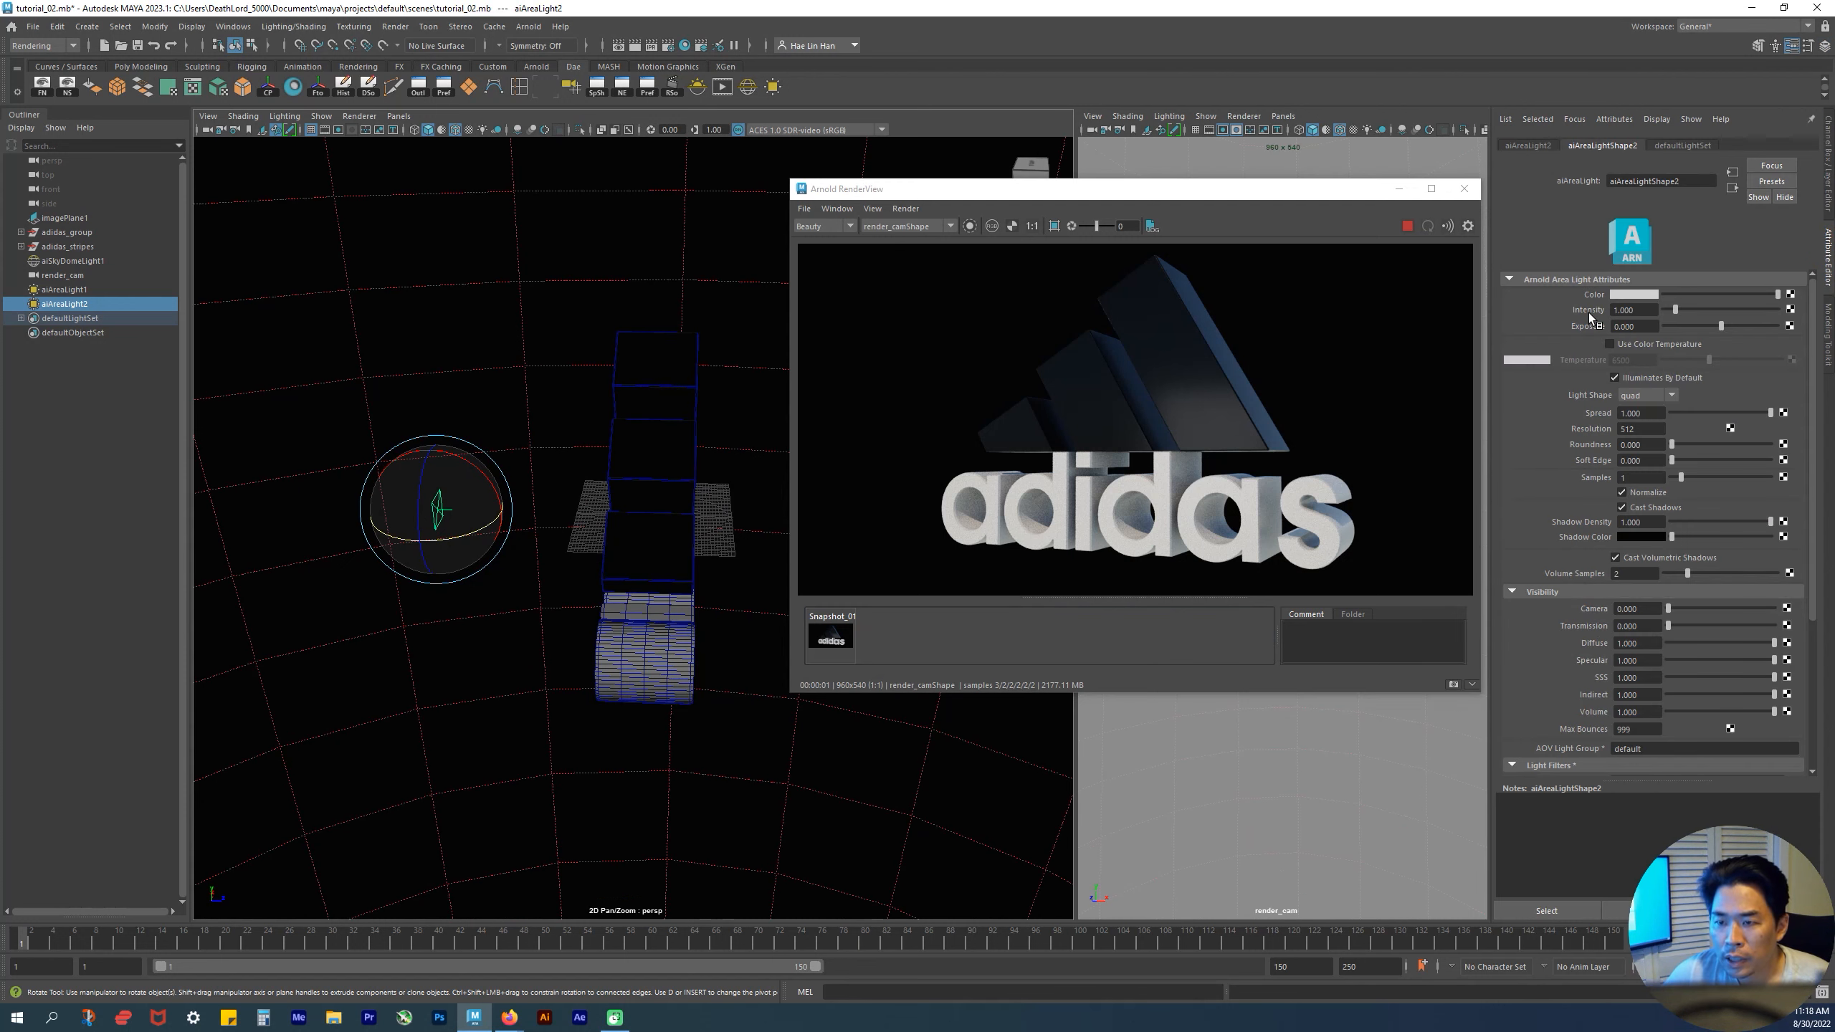
double_click(1615, 312)
text(100)
key(Return)
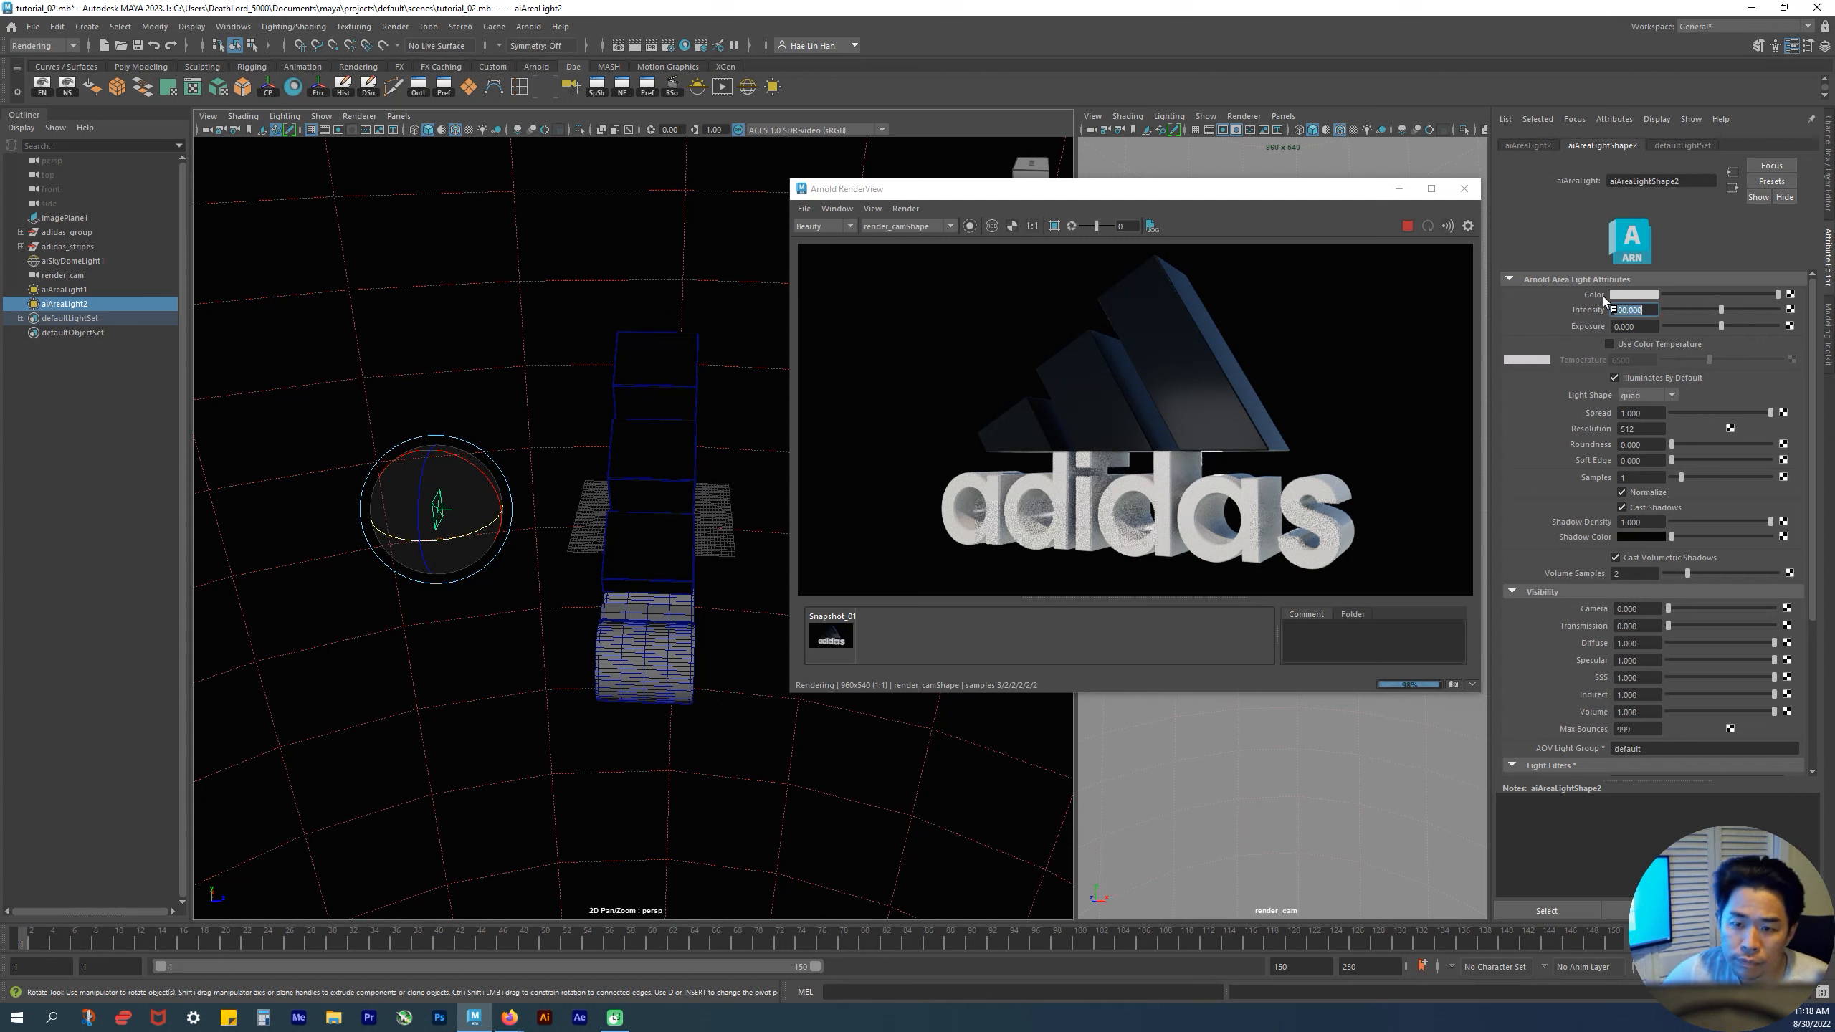
- Set the exposure of the area light behind the logo to 1
drag(1655, 325, 1531, 321)
text(1)
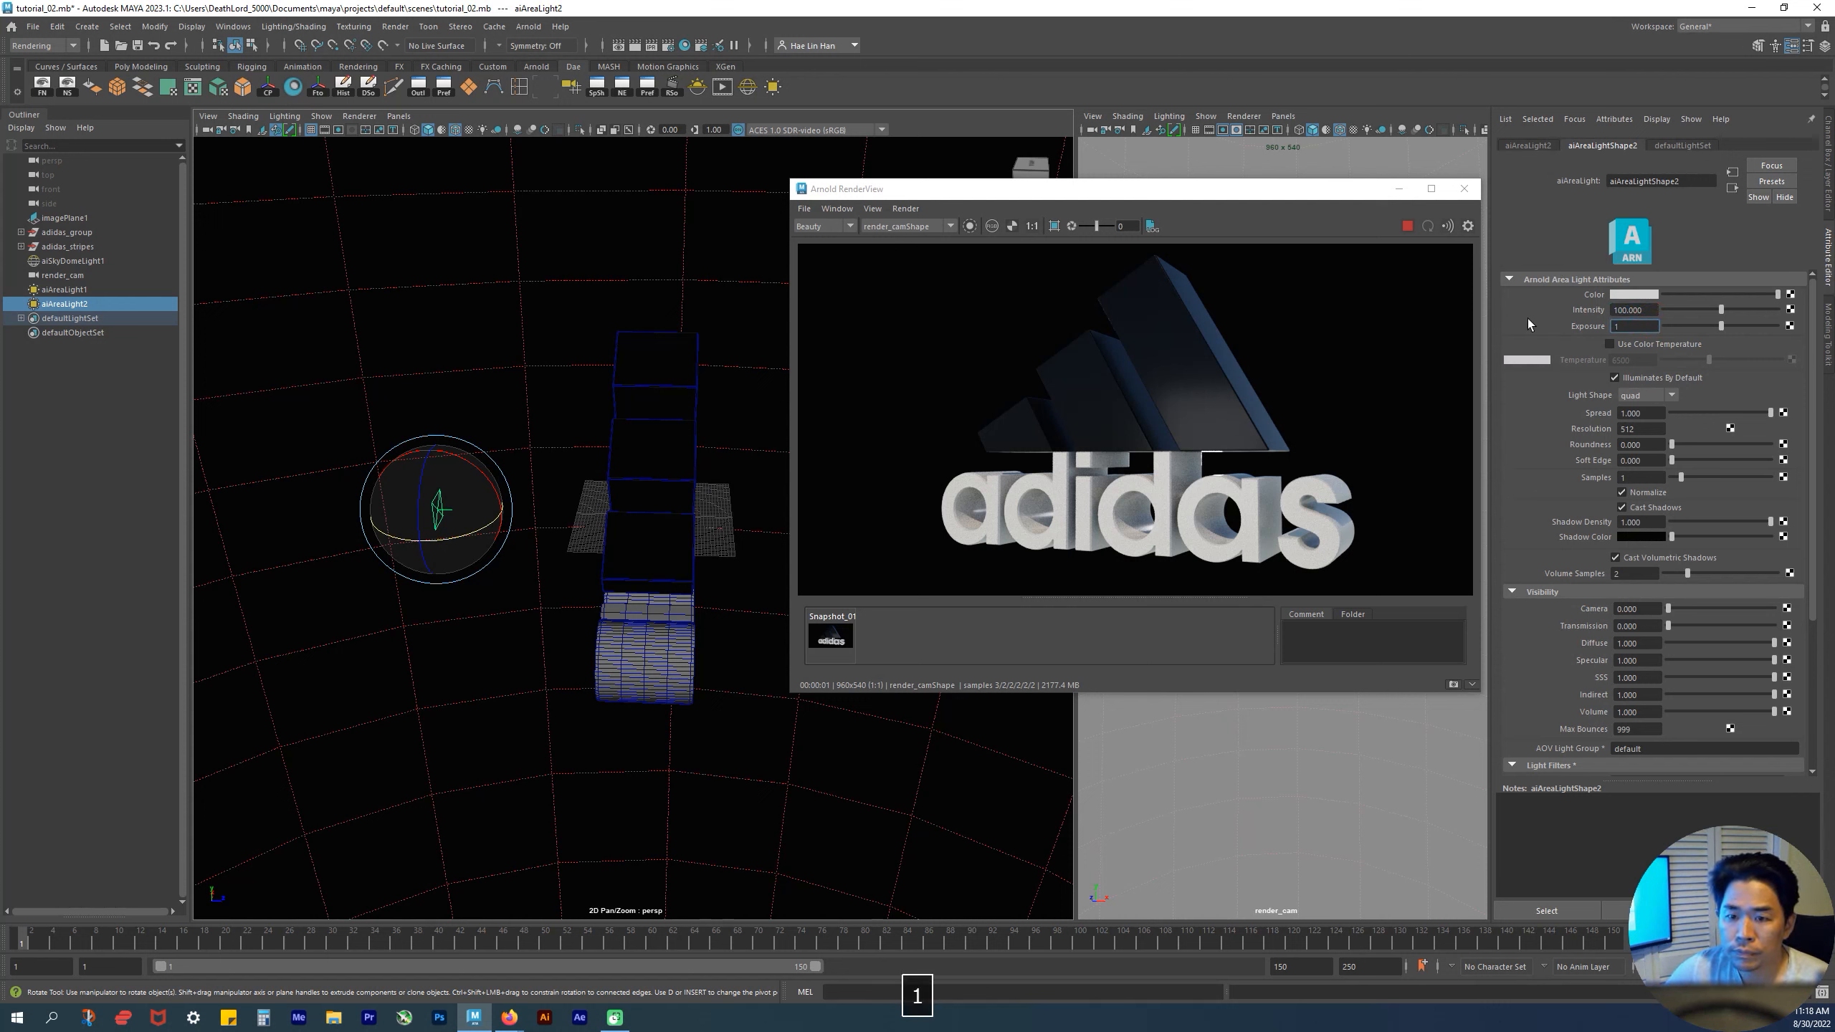
key(Return)
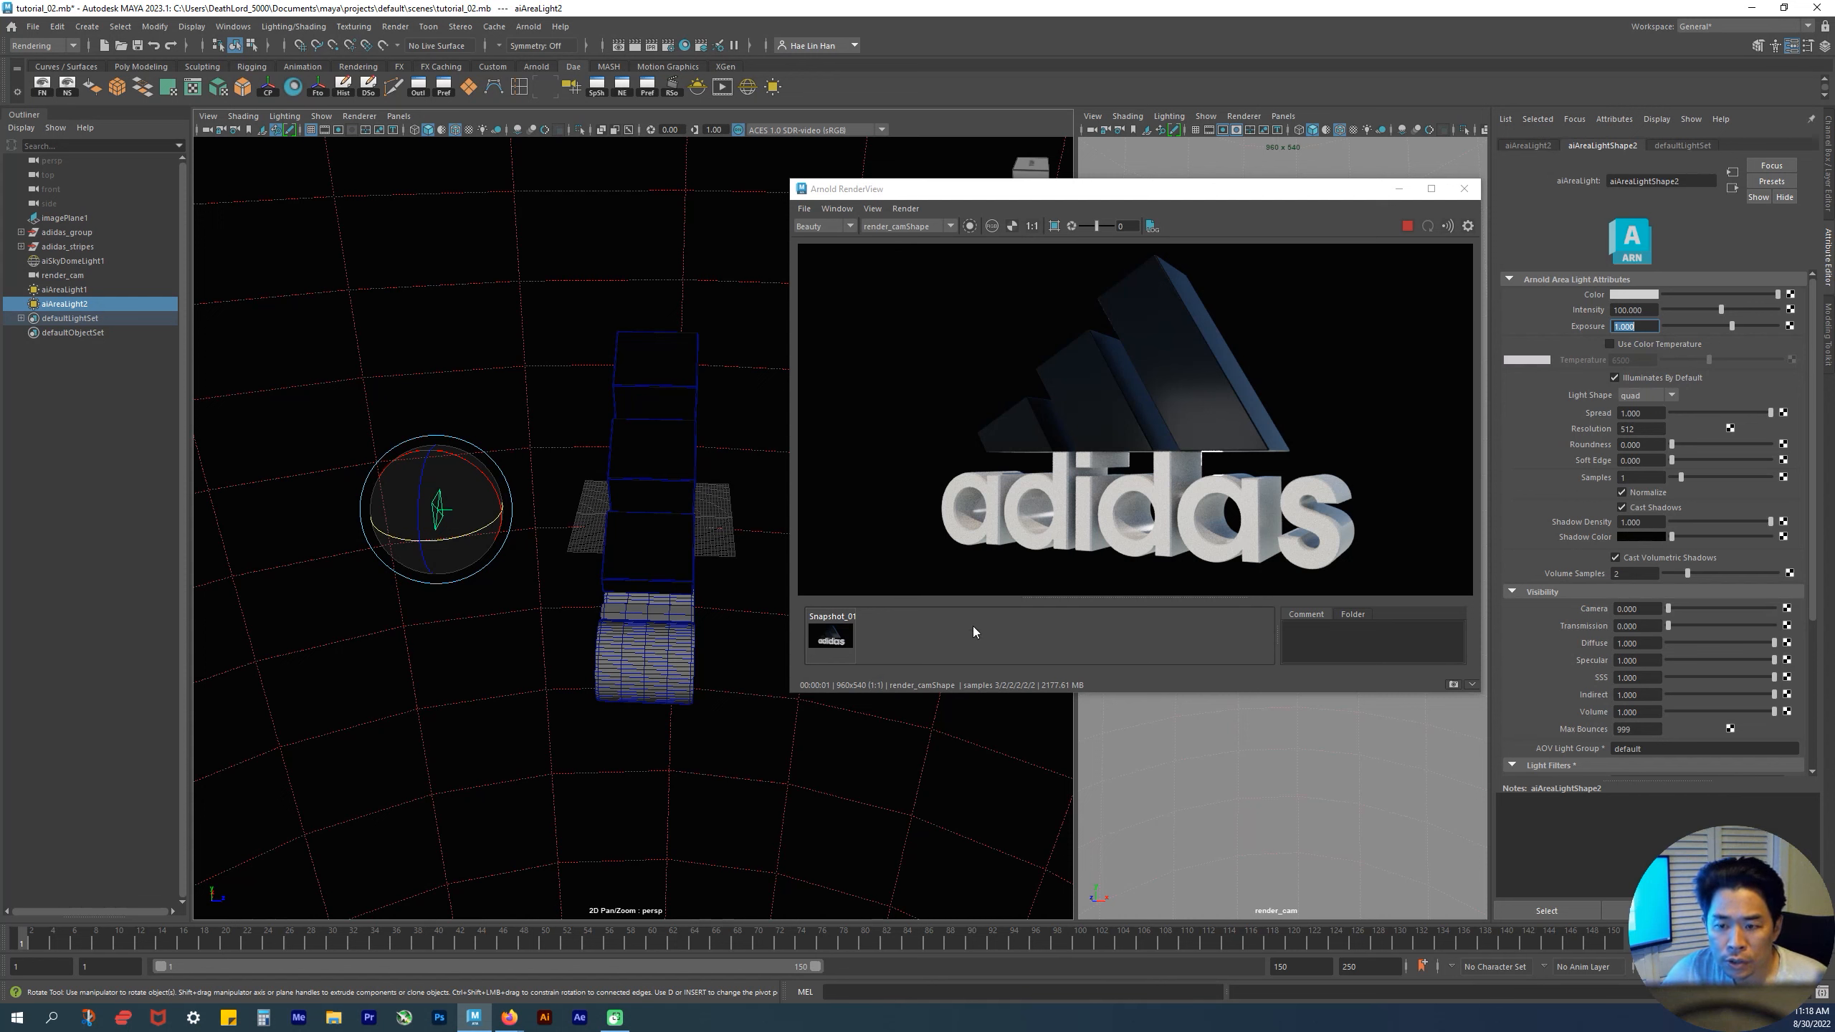
- Compare Snapshot_01 with the current render to examine the back light's effect on the logo
click(837, 641)
click(837, 640)
click(837, 640)
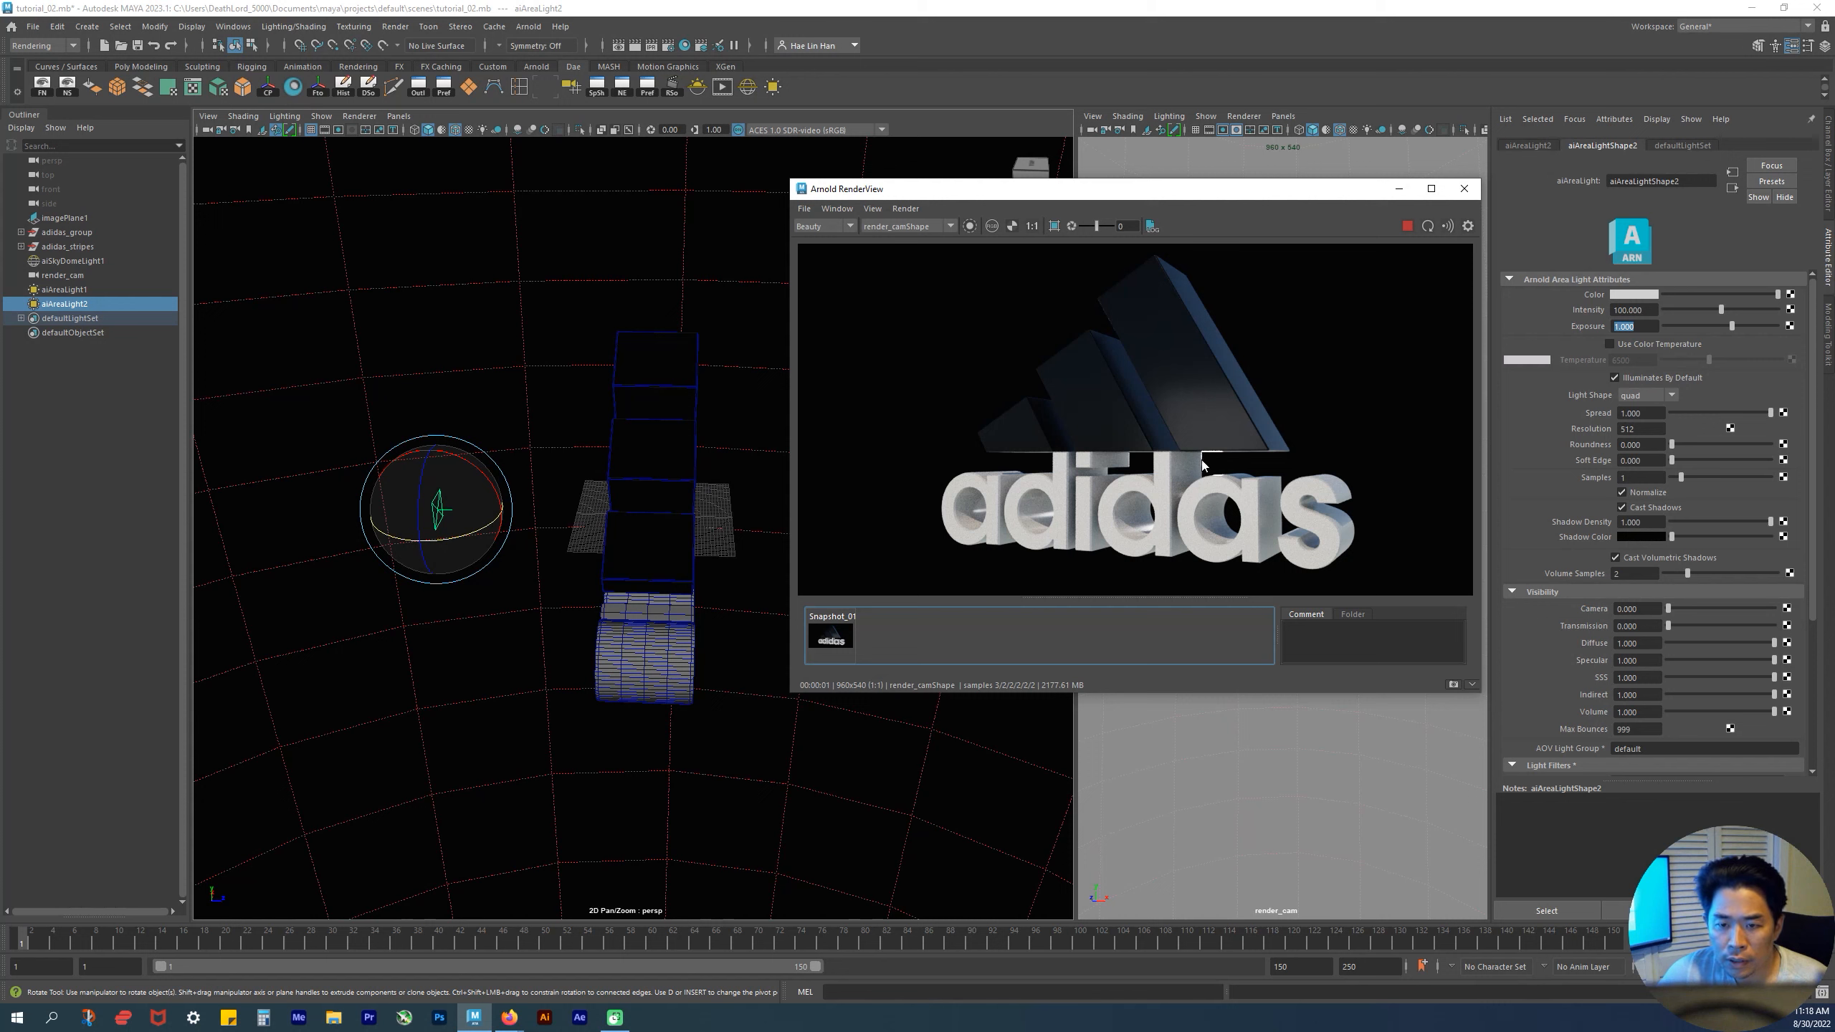
click(832, 639)
click(832, 638)
click(833, 638)
click(832, 639)
click(832, 638)
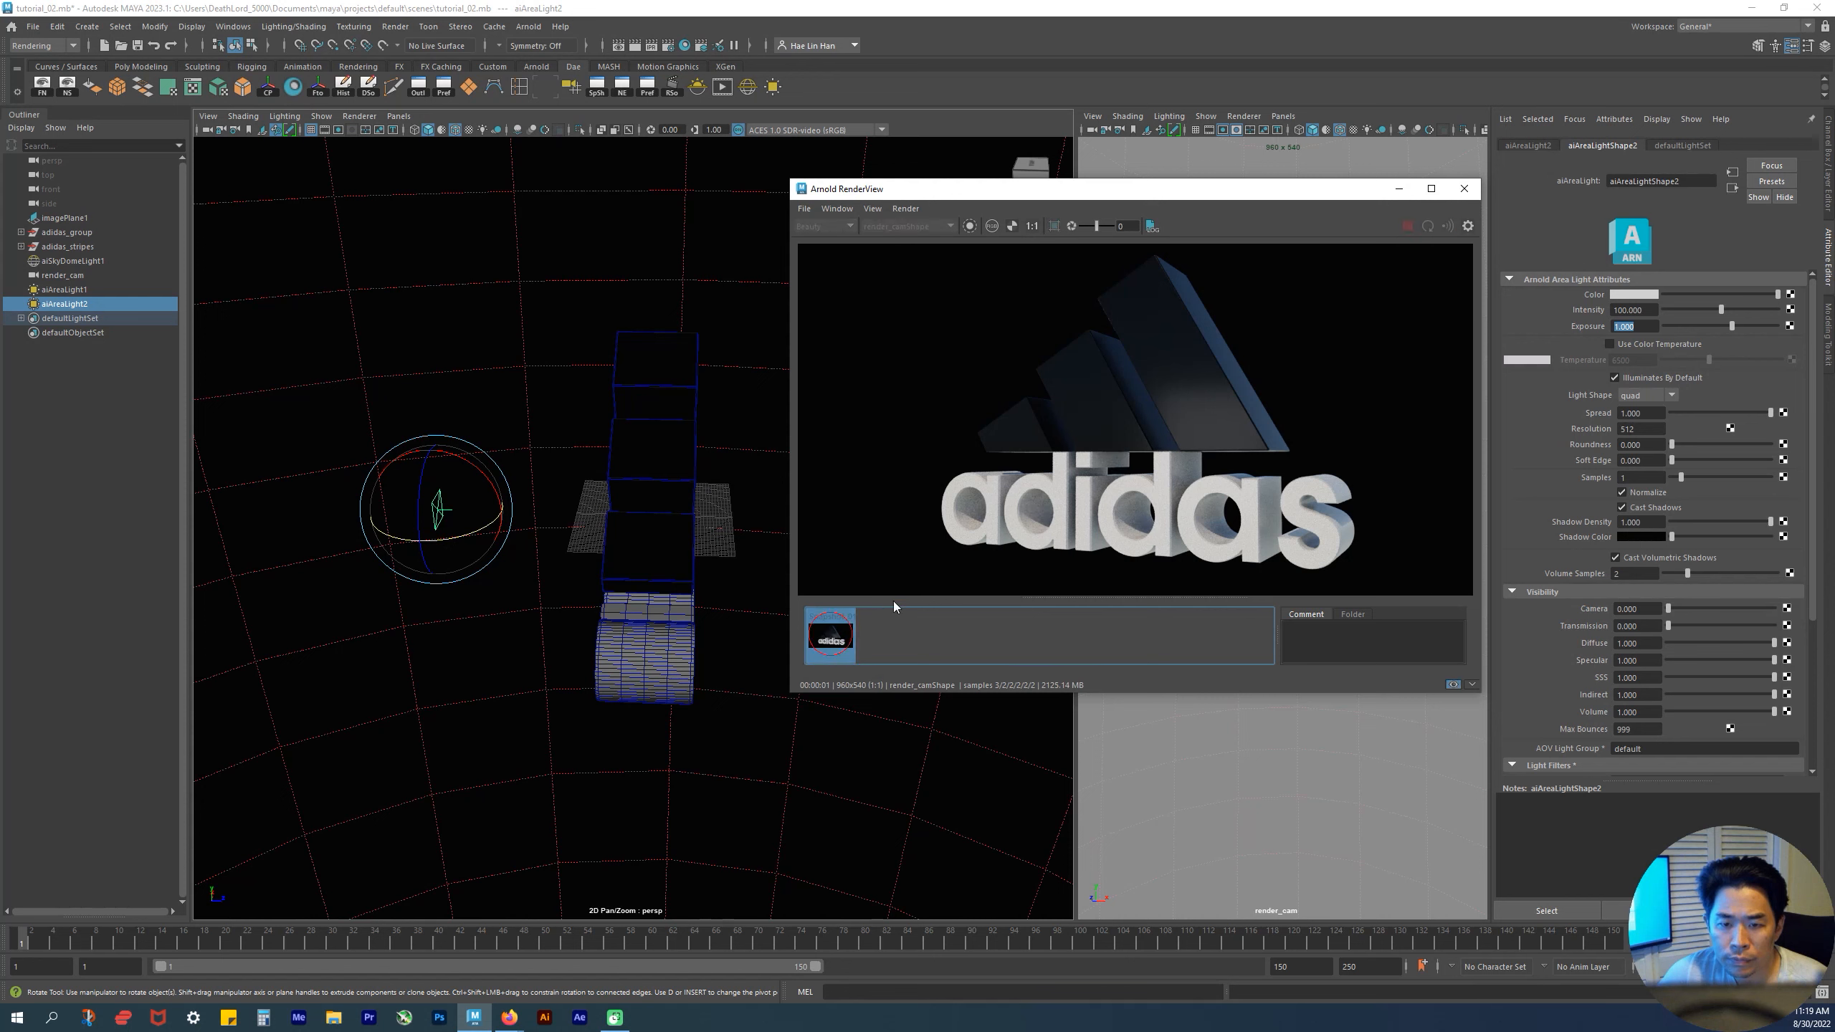
click(832, 639)
click(835, 639)
click(834, 639)
click(834, 639)
click(834, 638)
click(836, 641)
click(837, 641)
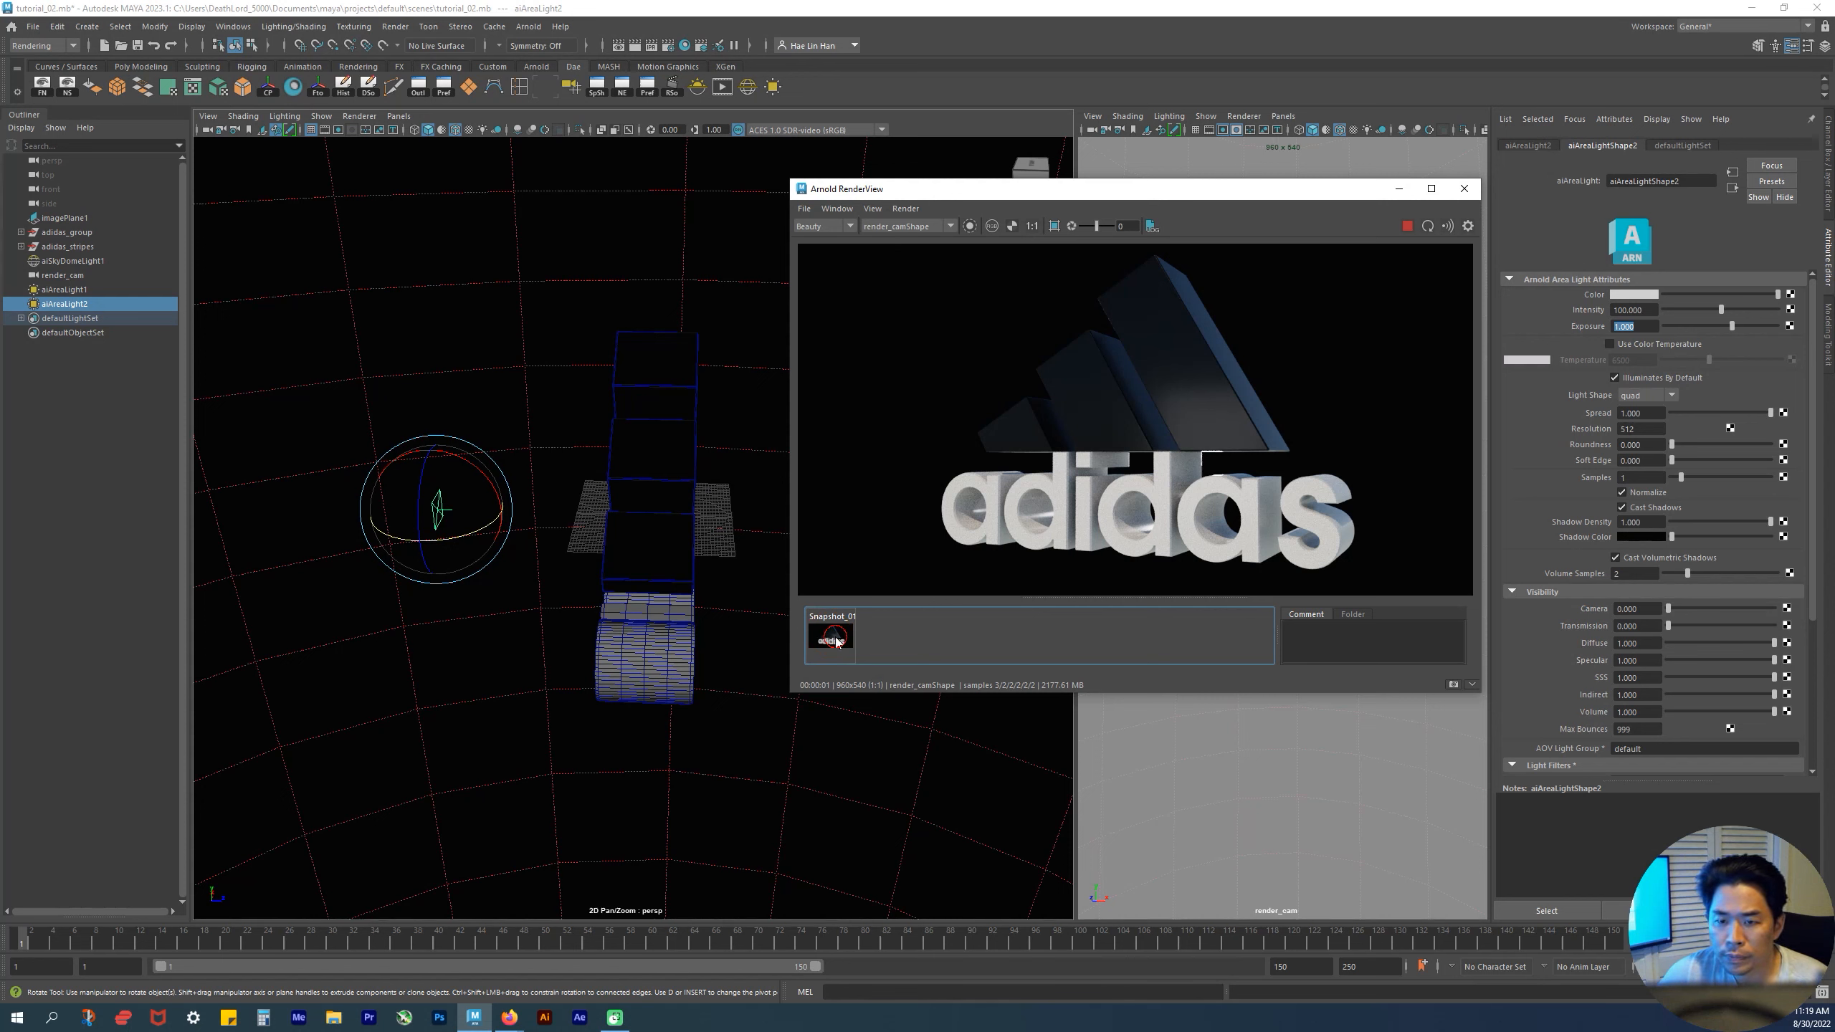
click(836, 641)
click(836, 641)
- Enlarge the Arnold RenderView window in height and width for a bigger view of the logo render
drag(803, 180, 805, 89)
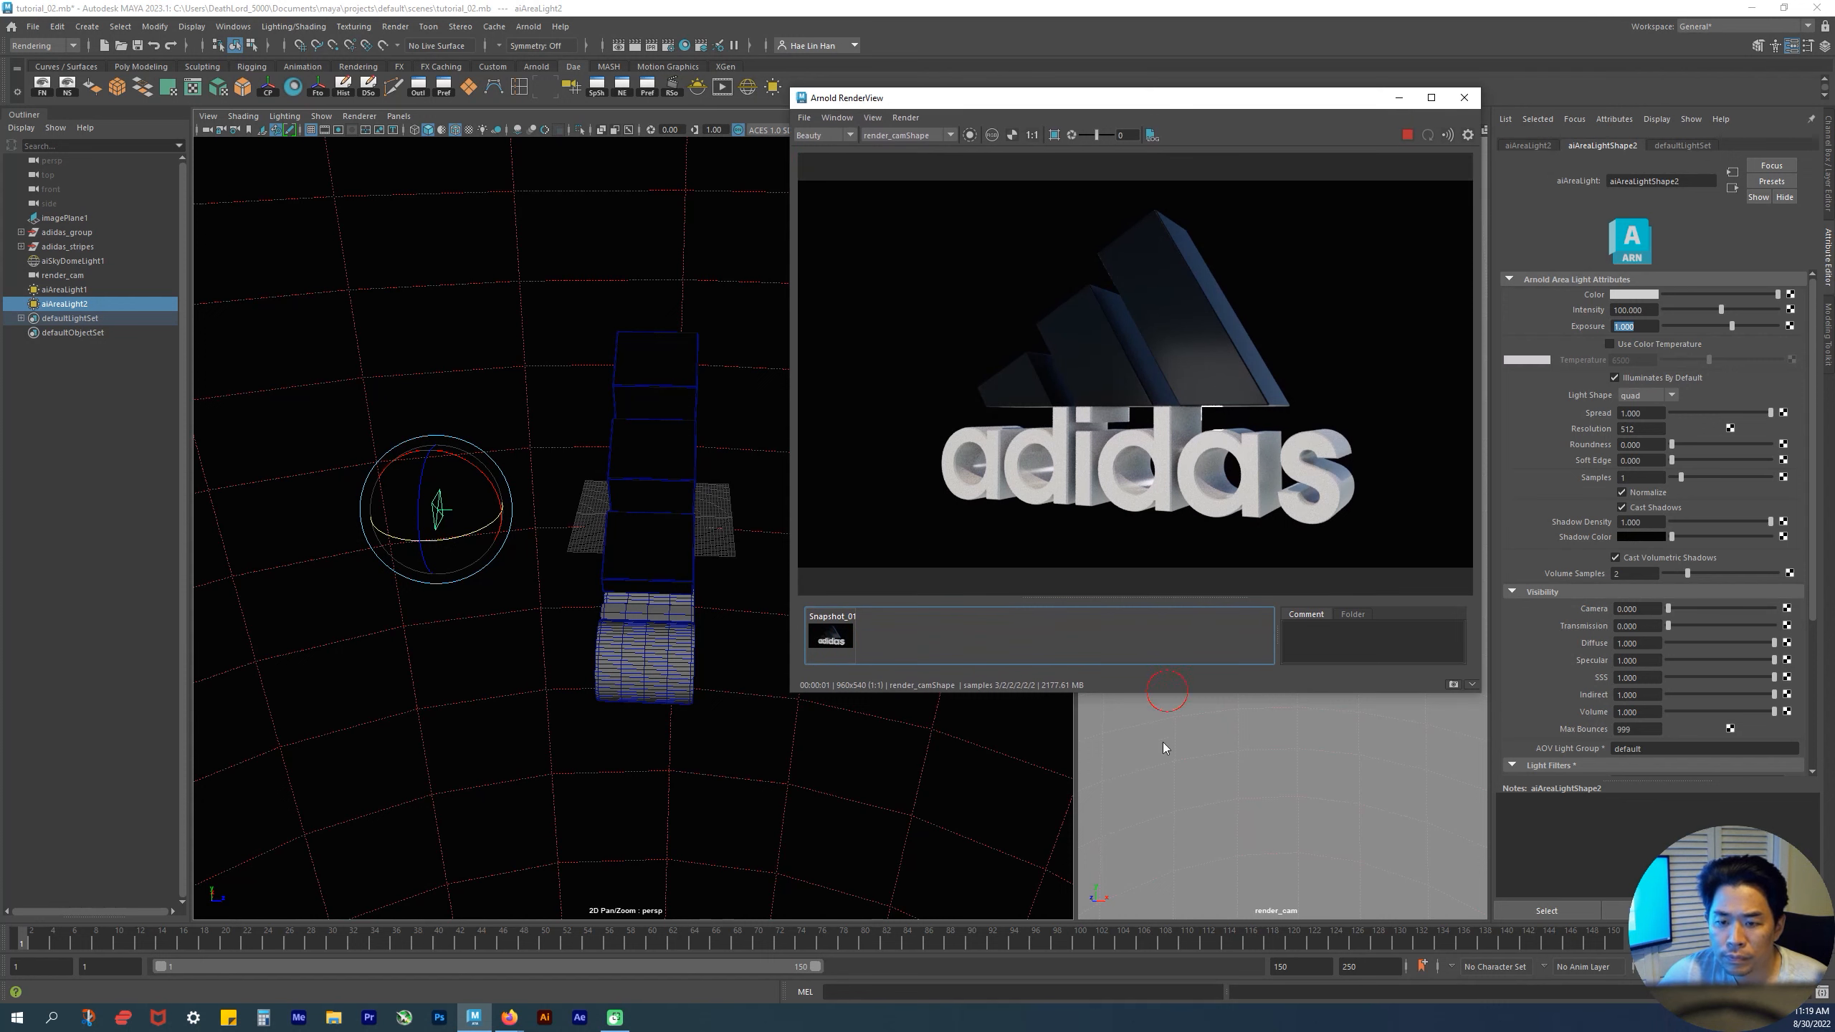
drag(1164, 694, 1165, 803)
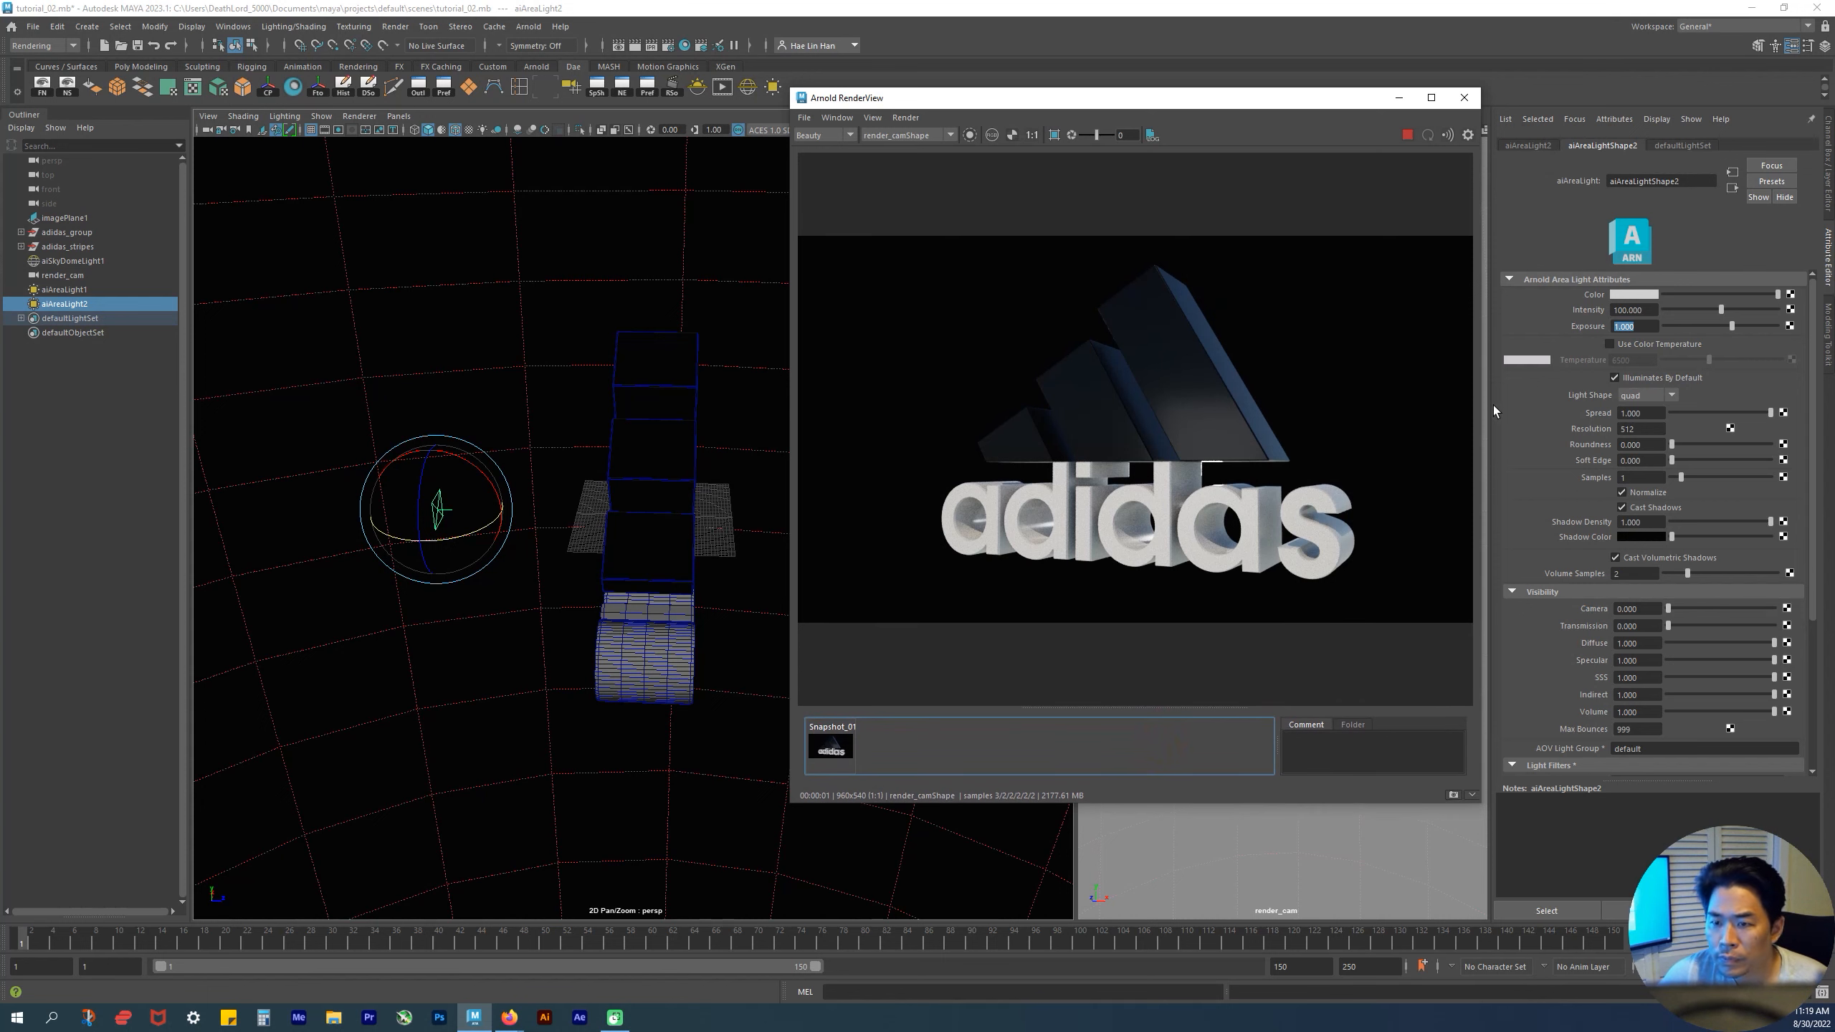
drag(1484, 396, 1562, 400)
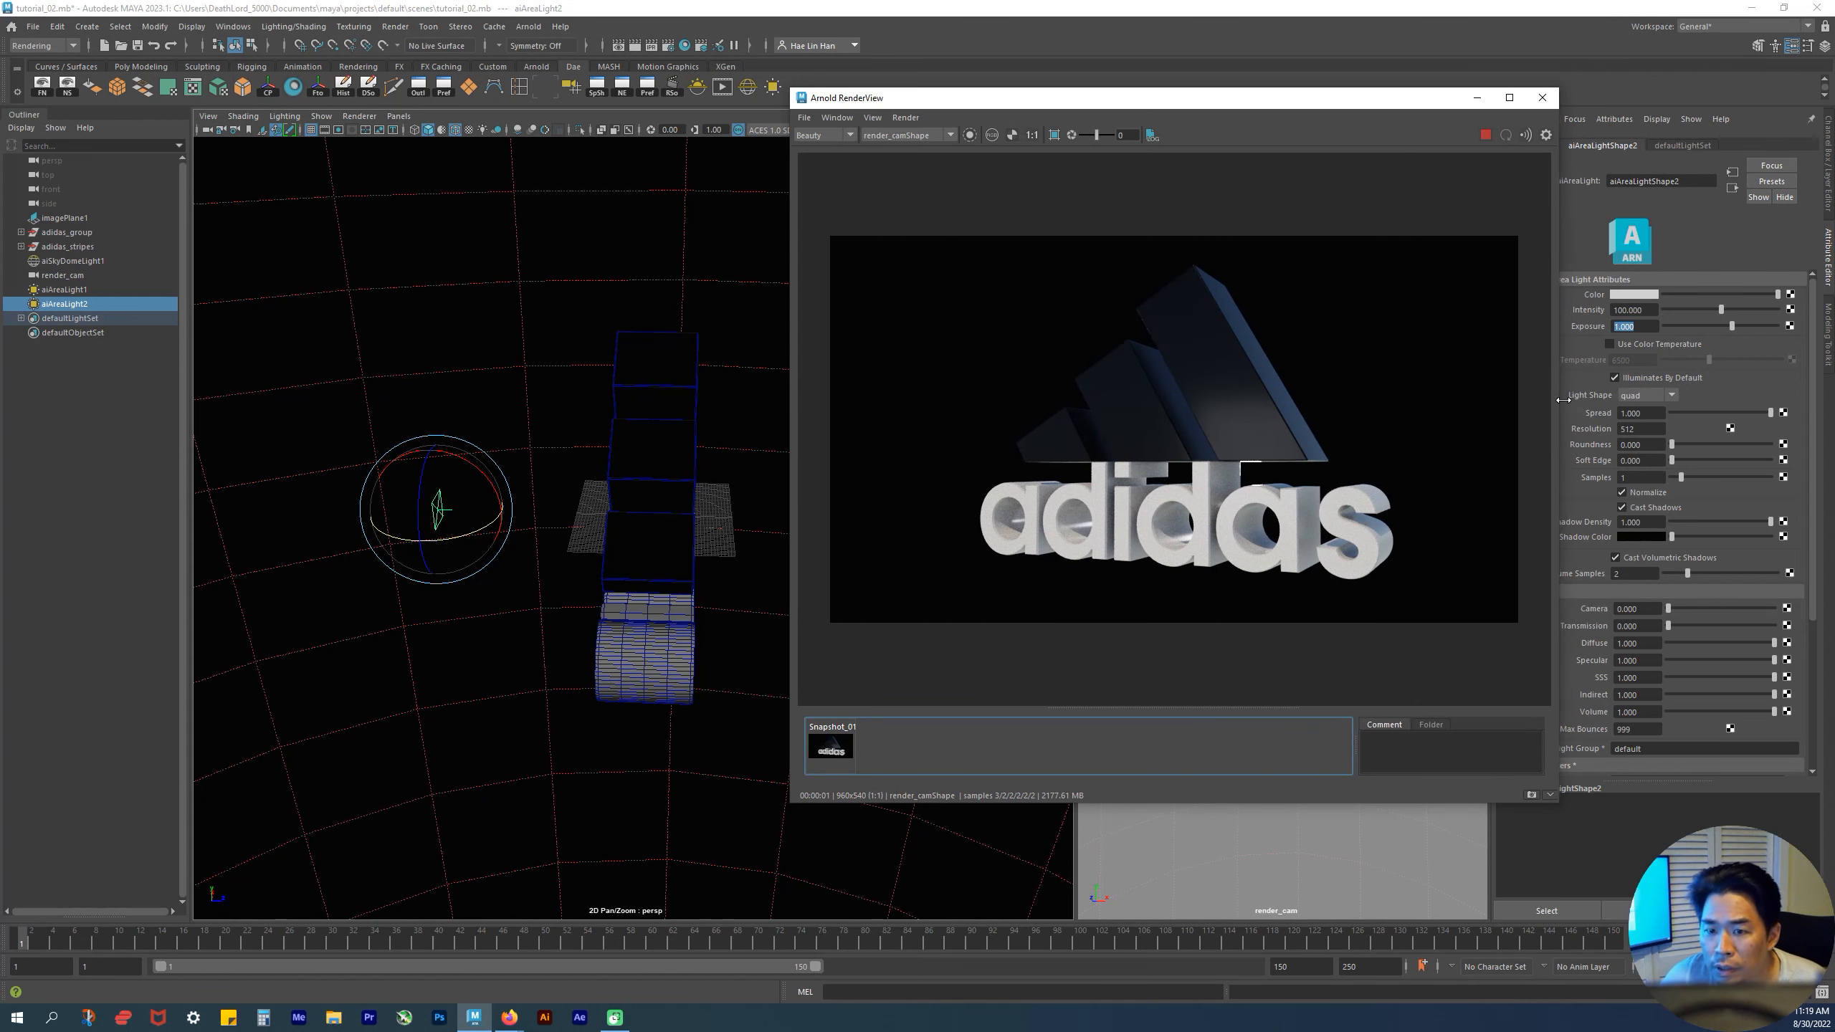
- Store a second render snapshot and scale the area light behind the logo up uniformly to nearly the logo's height
alt+drag(557, 616, 538, 609)
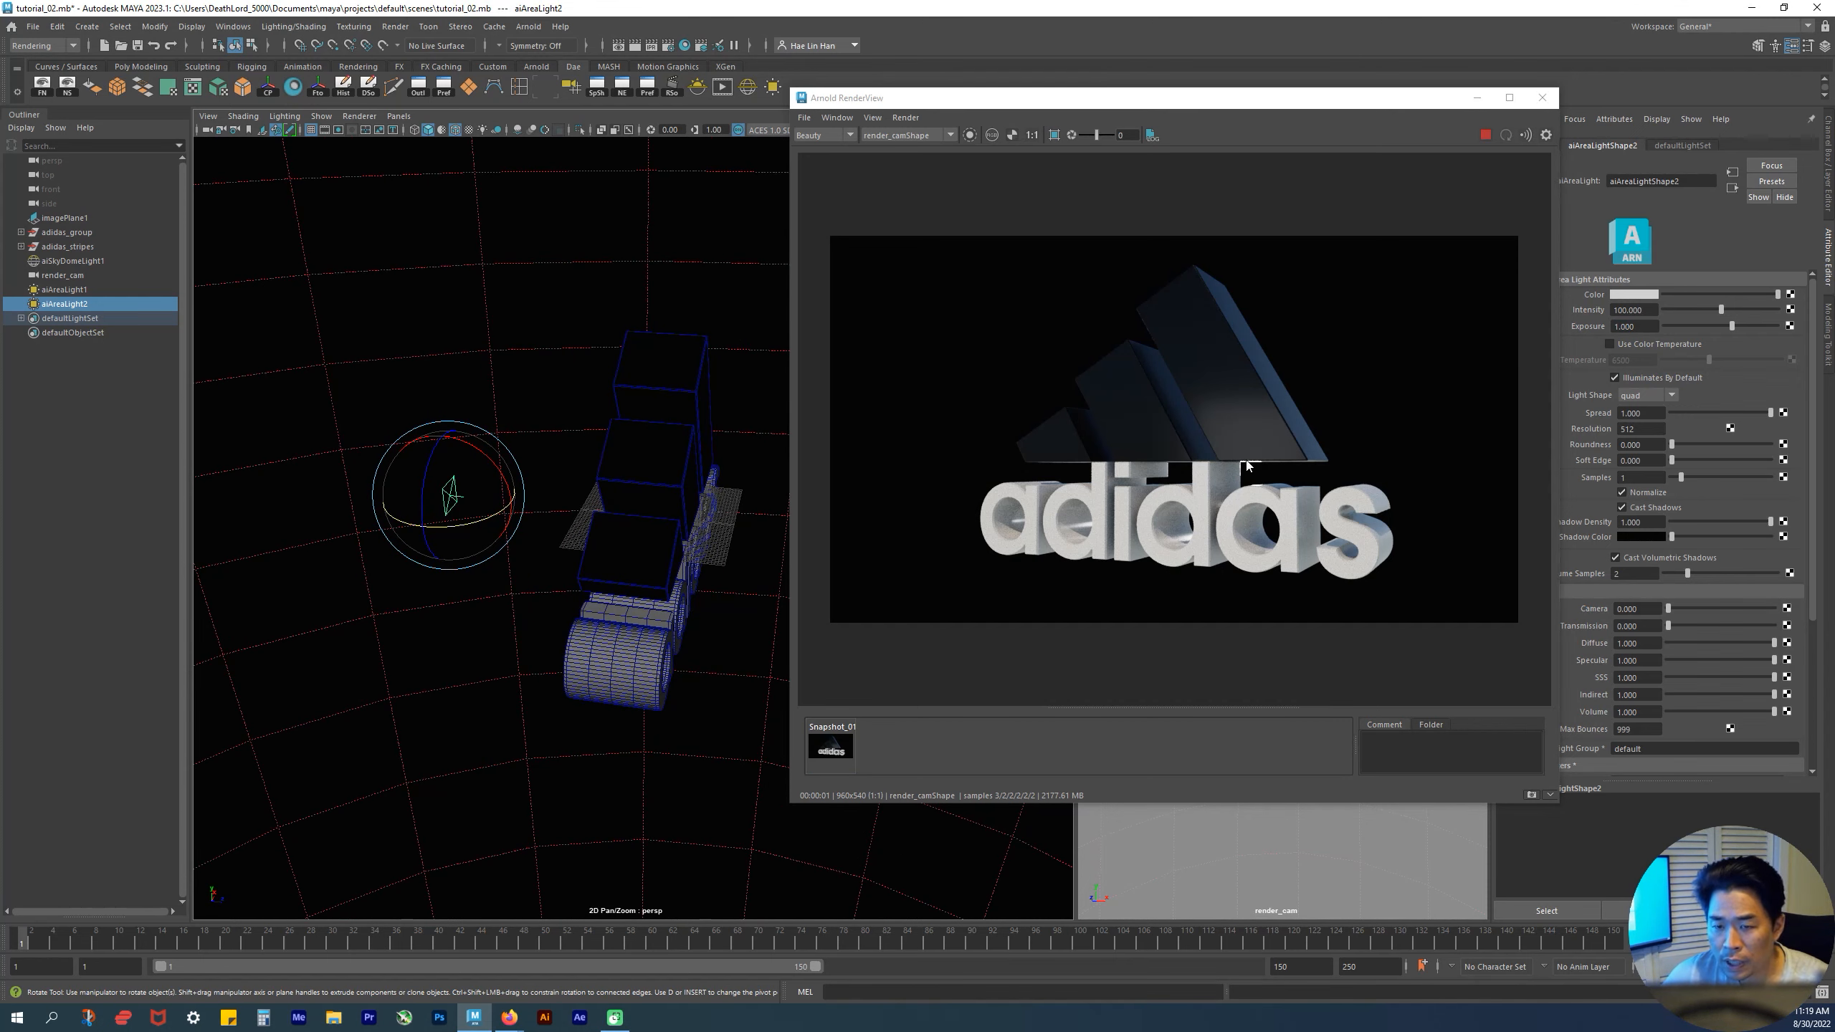
alt+drag(506, 572, 500, 545)
key(r)
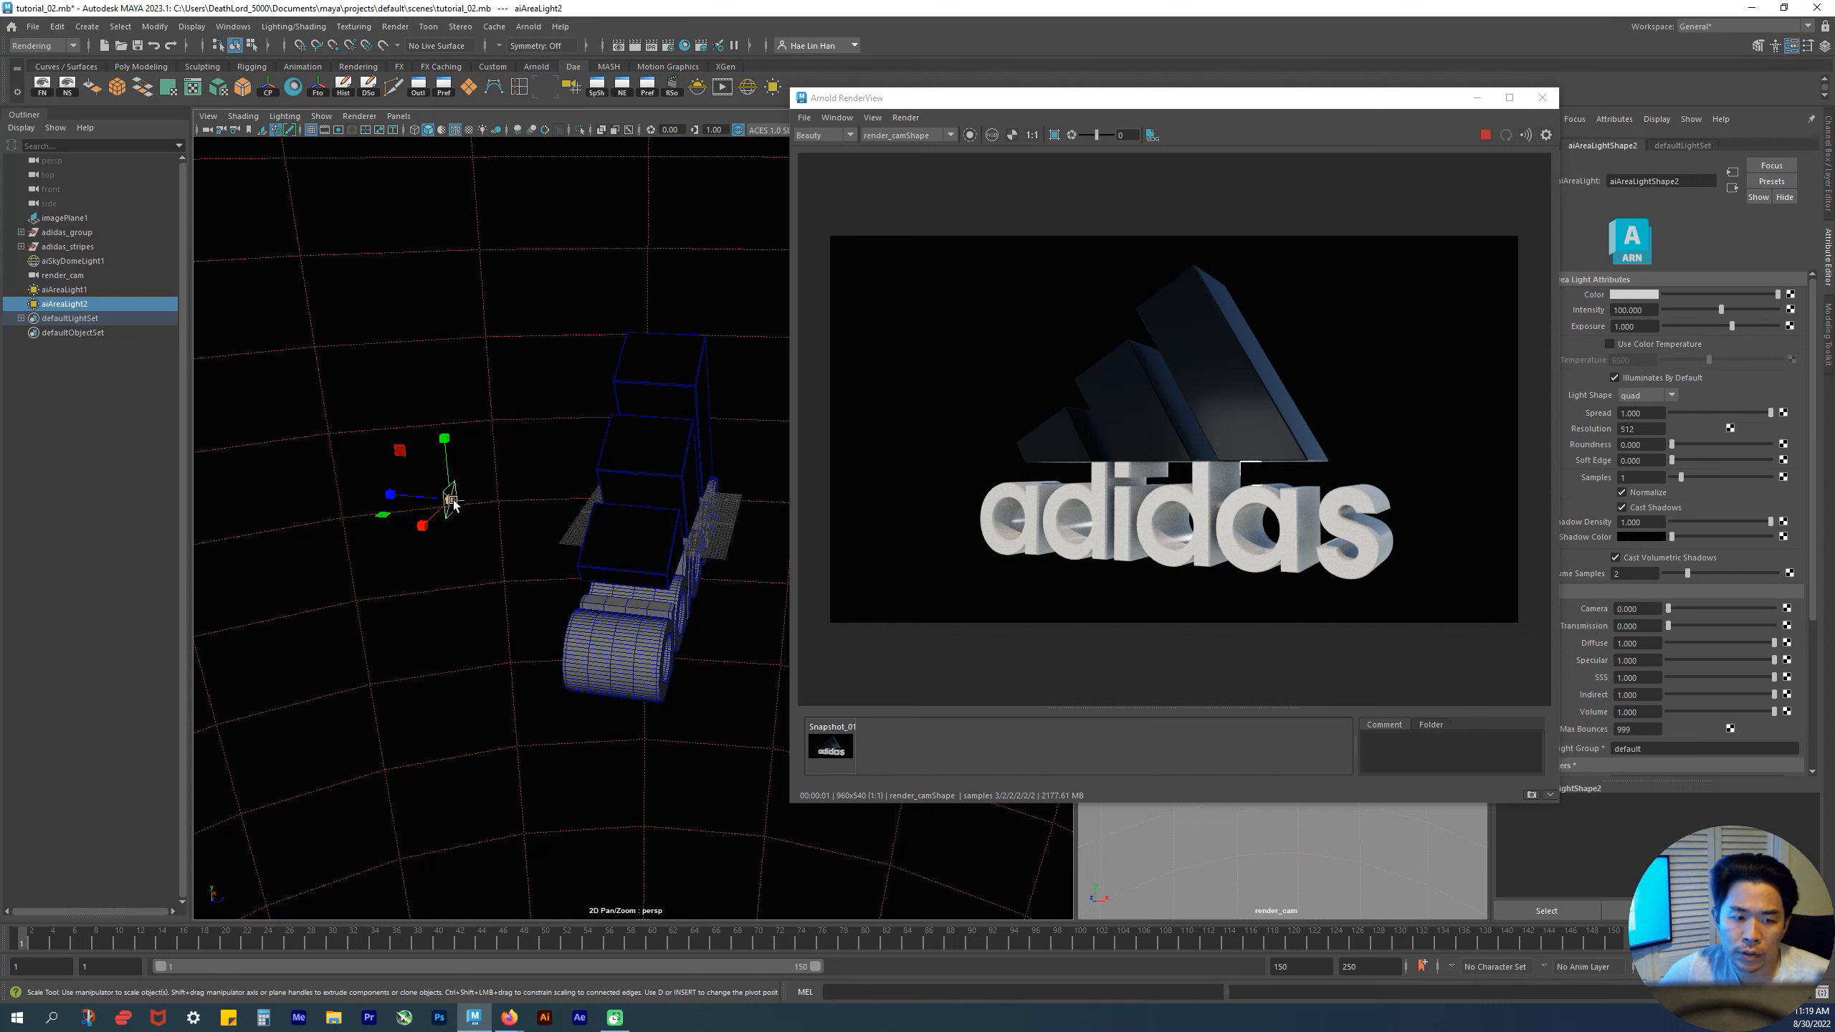
click(1531, 794)
drag(450, 509, 552, 429)
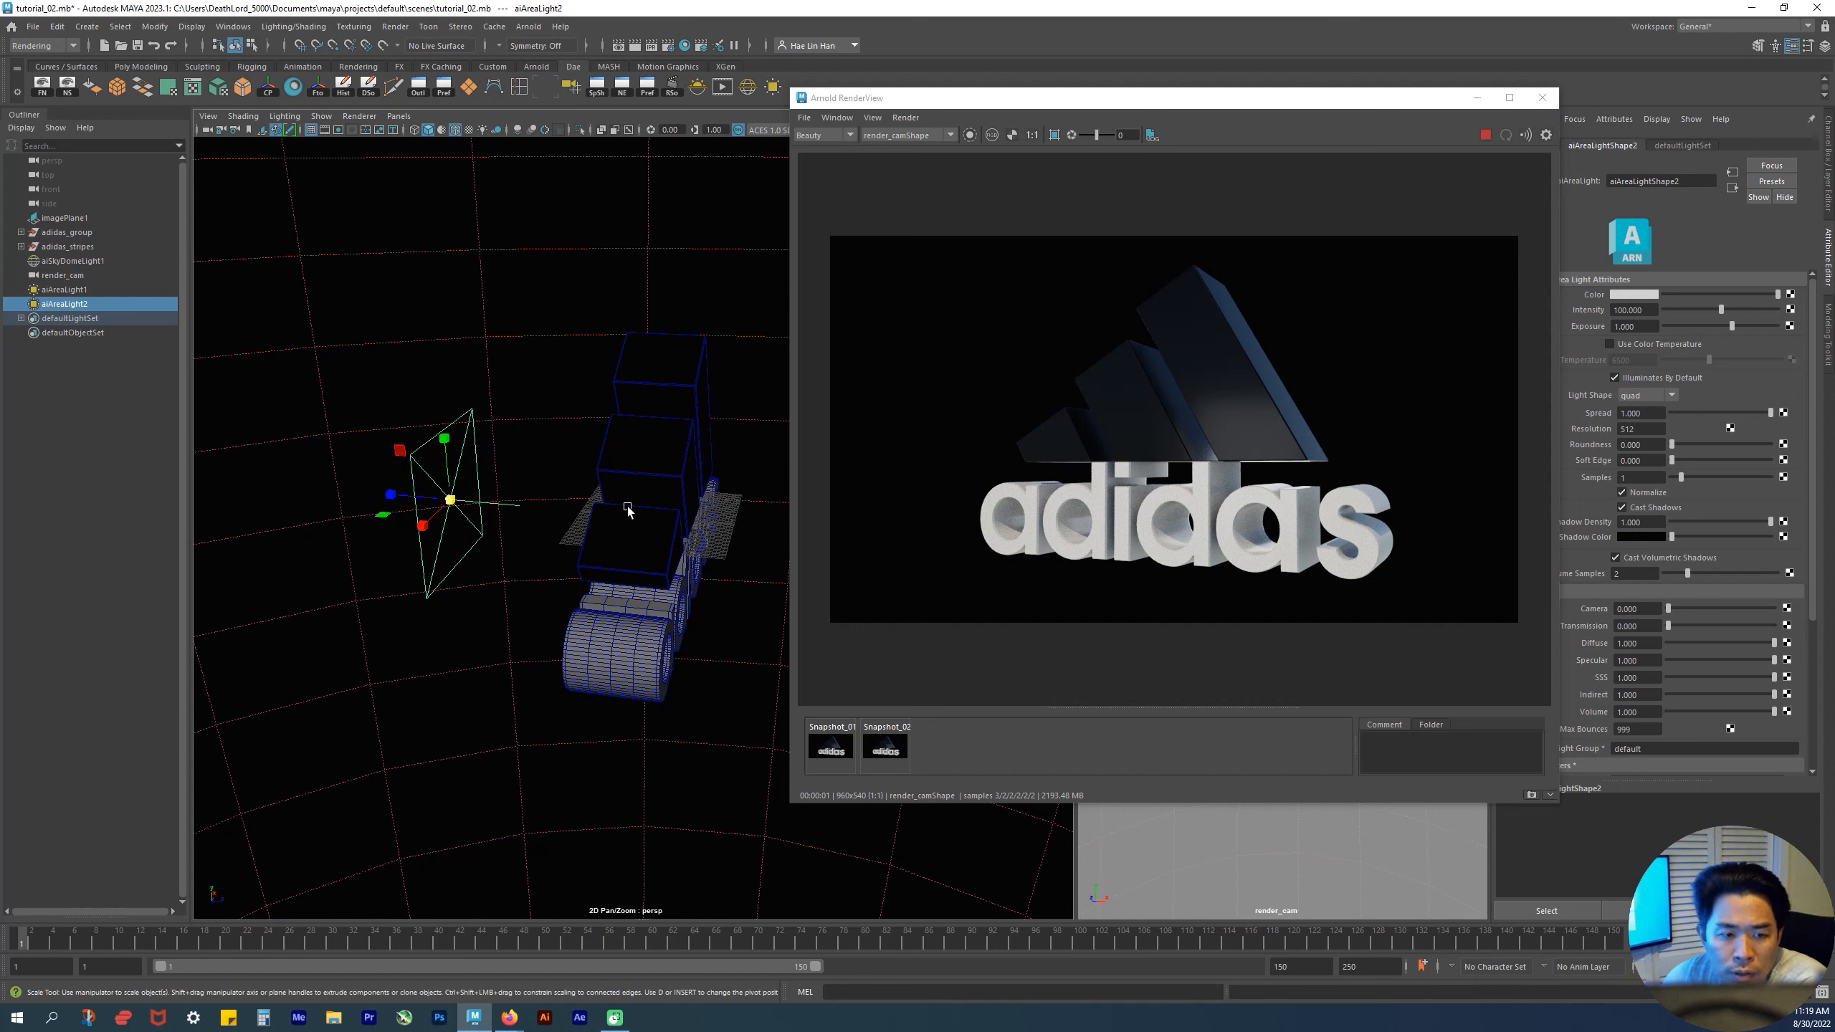
drag(450, 499, 522, 432)
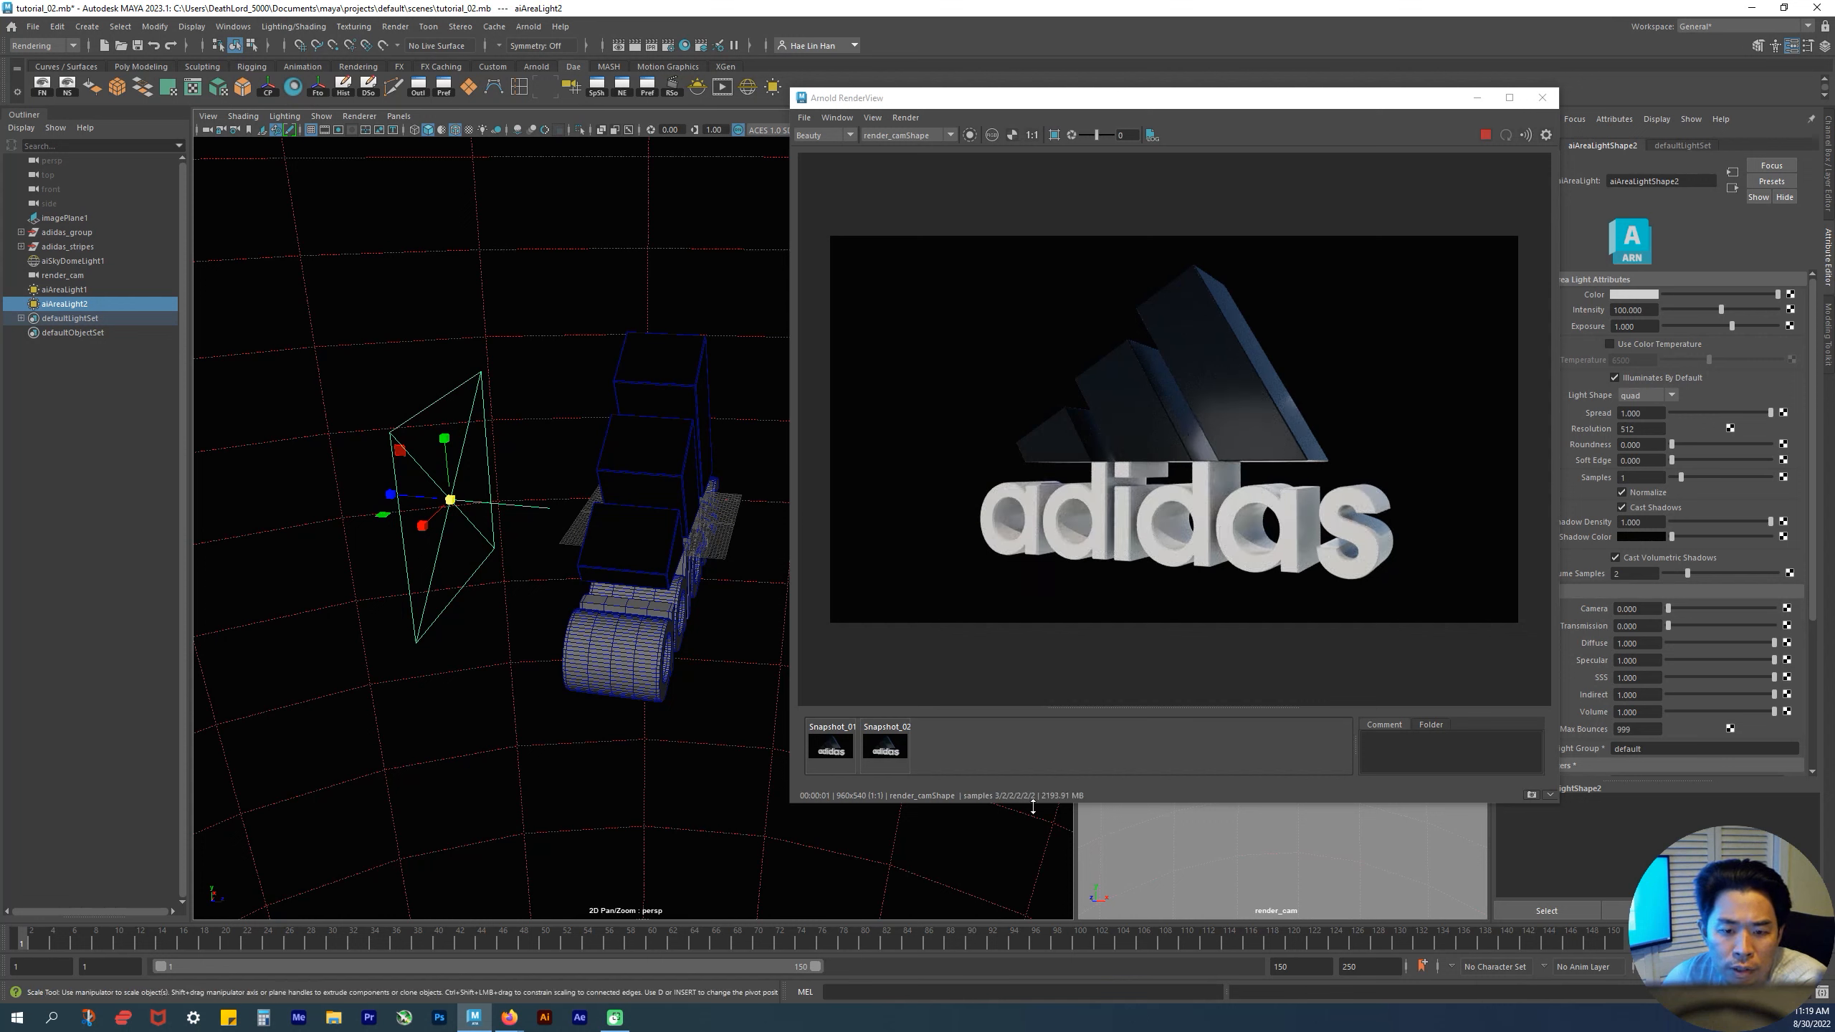
- Compare Snapshot_02 with the current render to examine how the larger back light changes reflections and shading
click(863, 749)
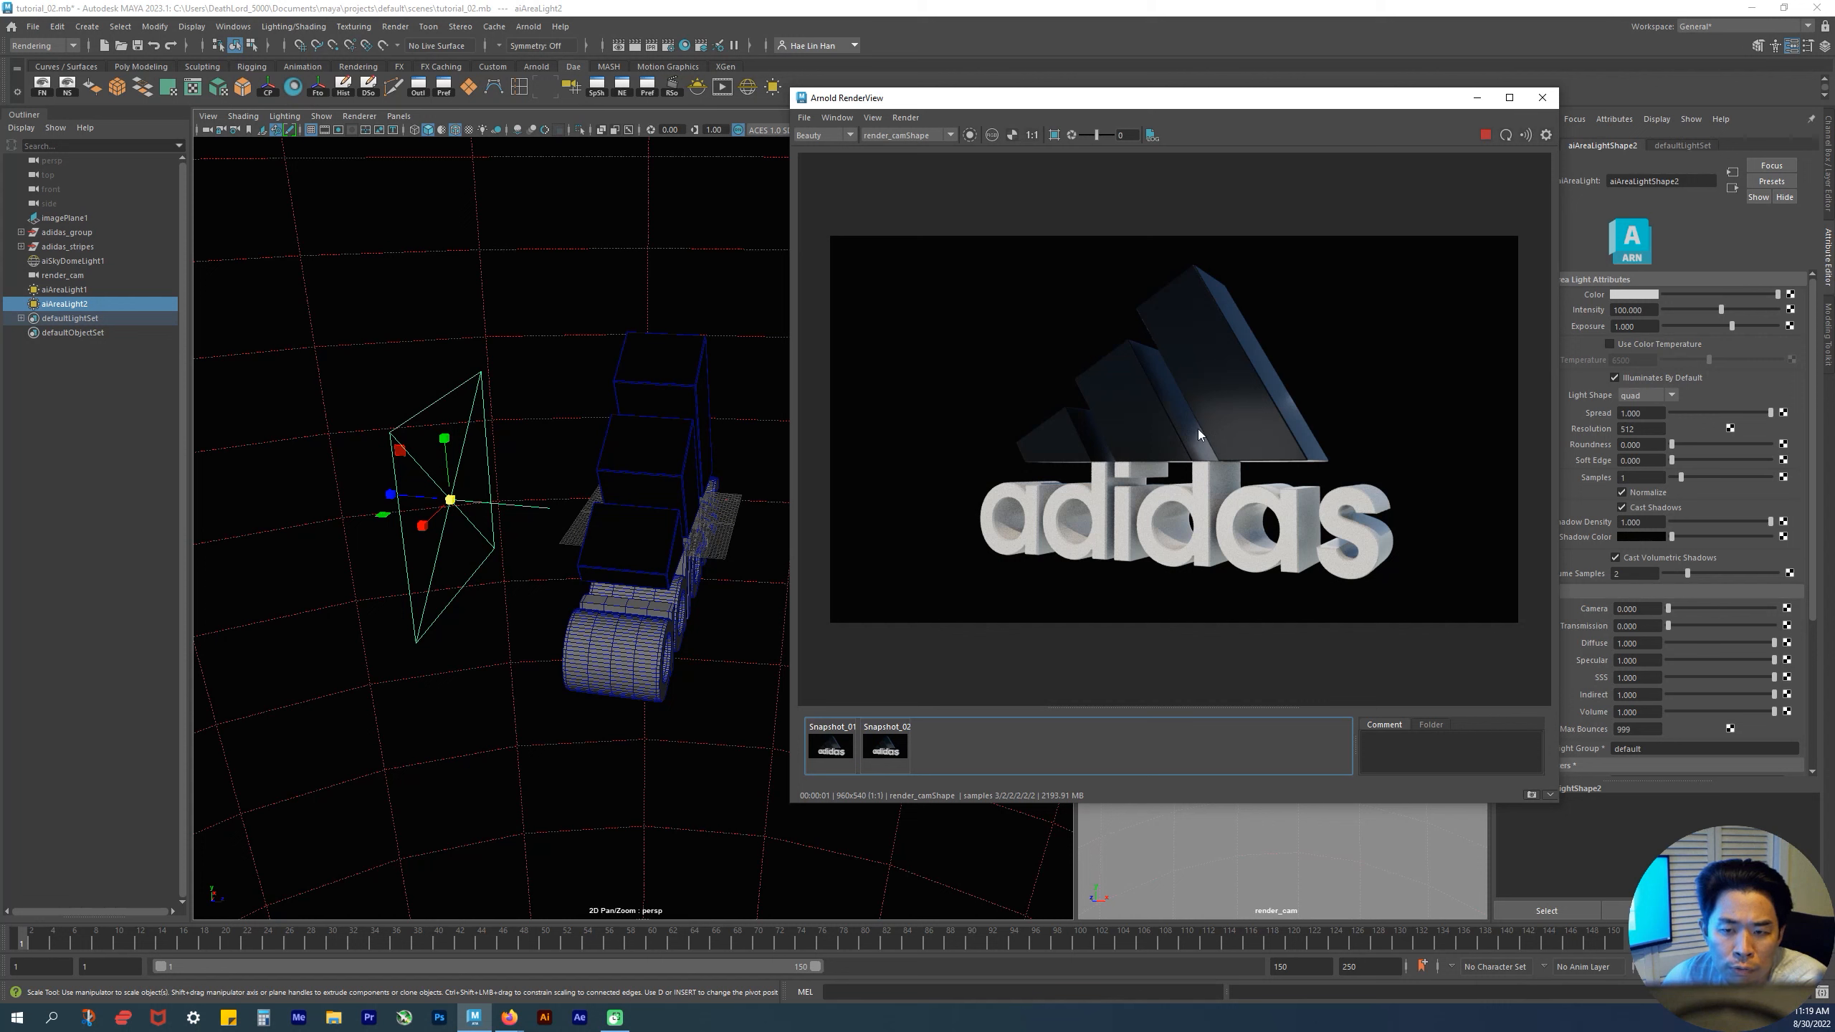
click(899, 756)
click(899, 756)
click(891, 750)
click(892, 752)
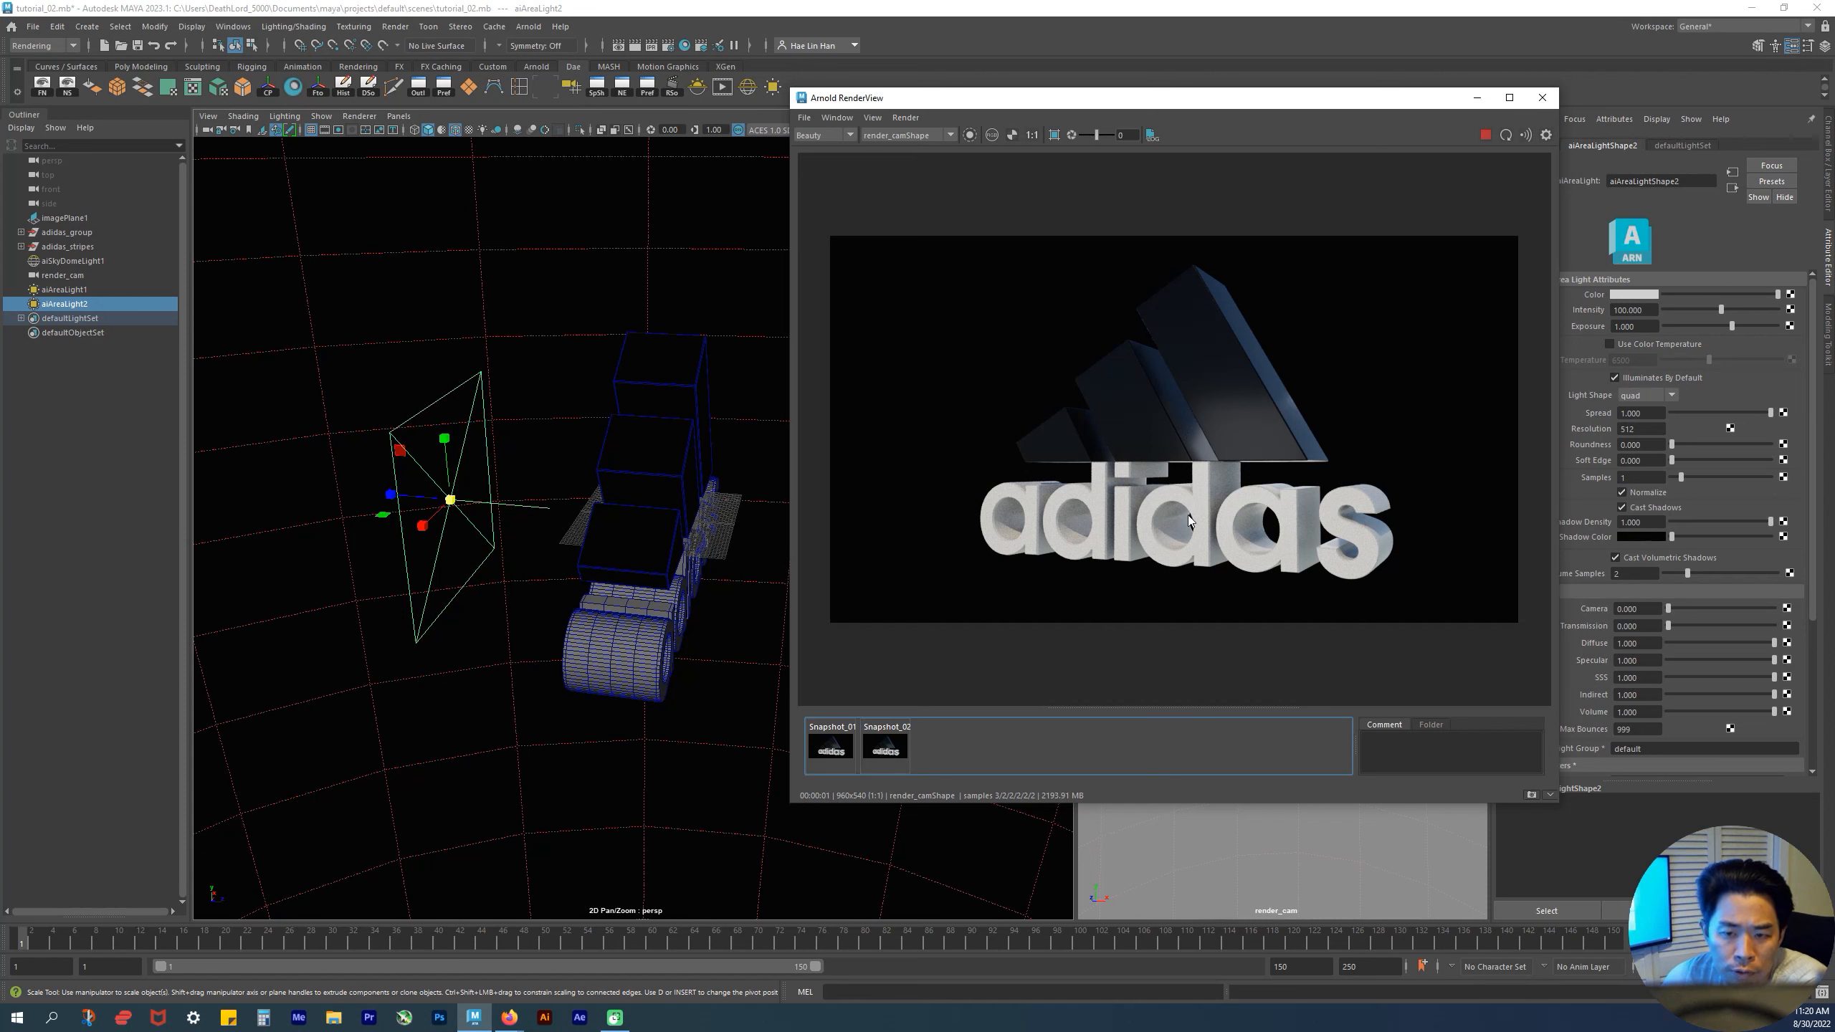
click(889, 753)
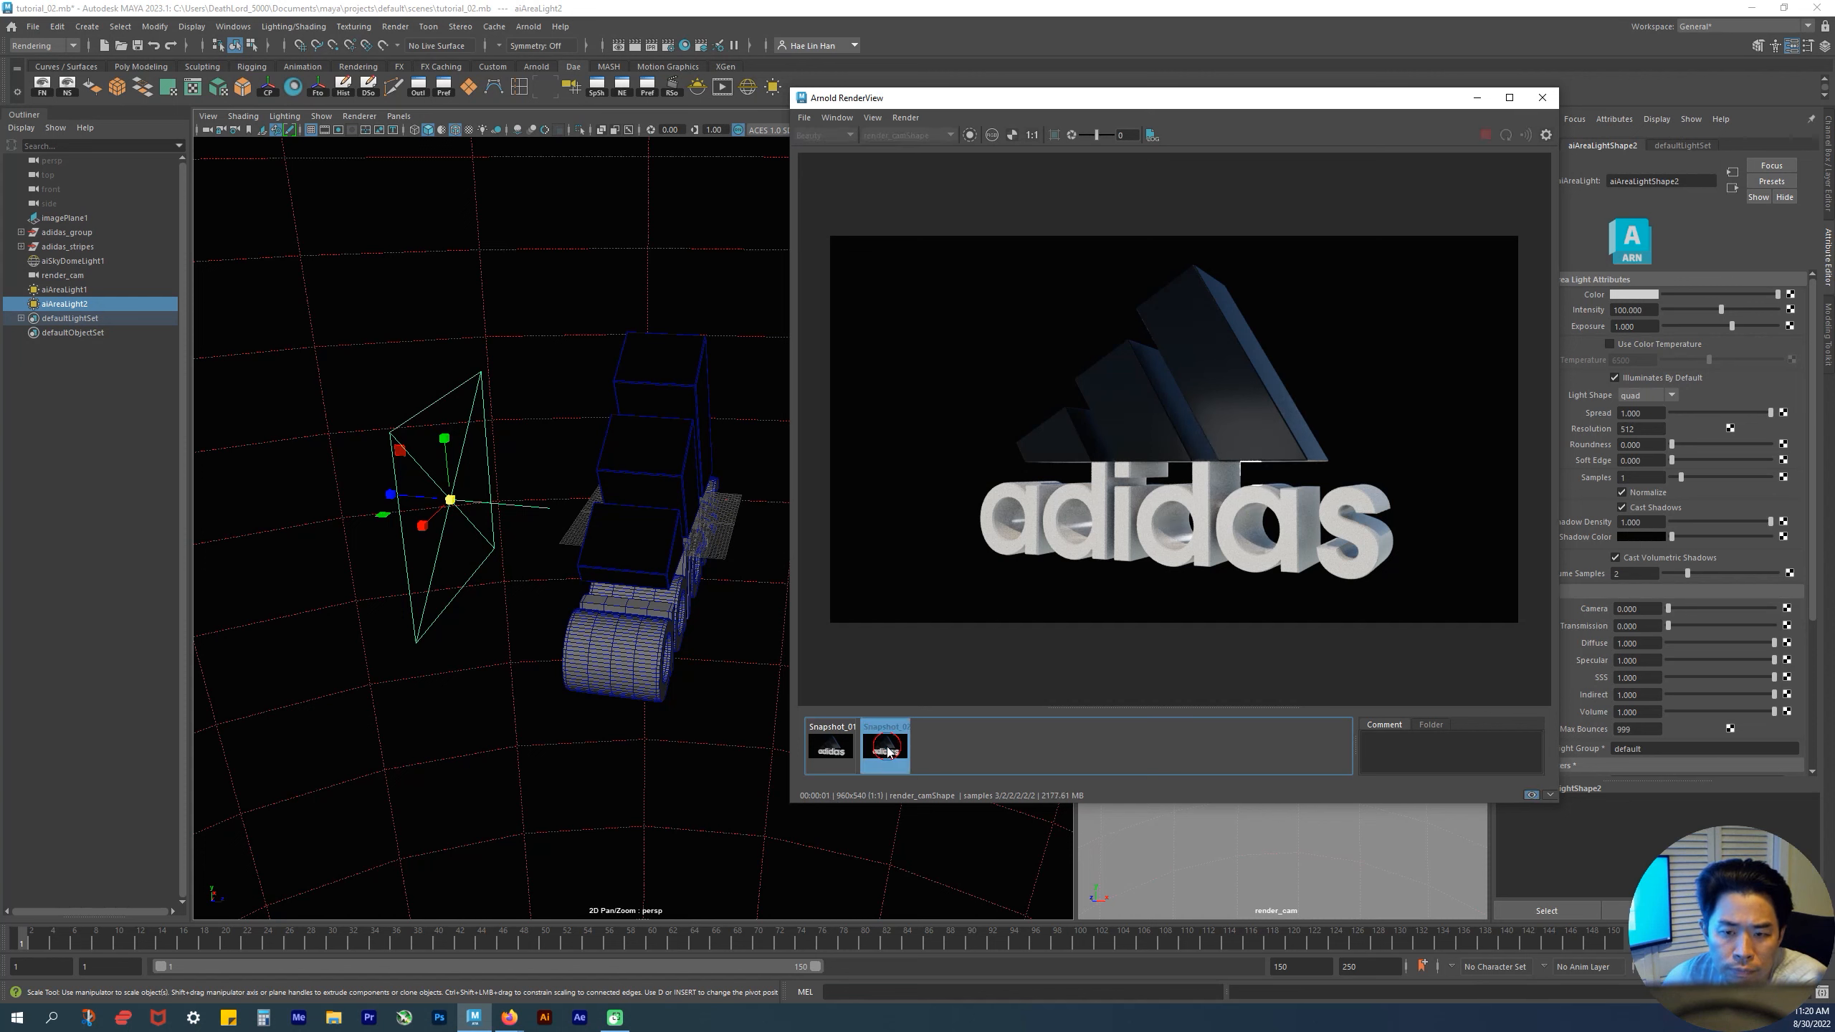
click(888, 753)
click(888, 753)
click(889, 753)
click(887, 753)
click(887, 752)
click(887, 753)
click(887, 753)
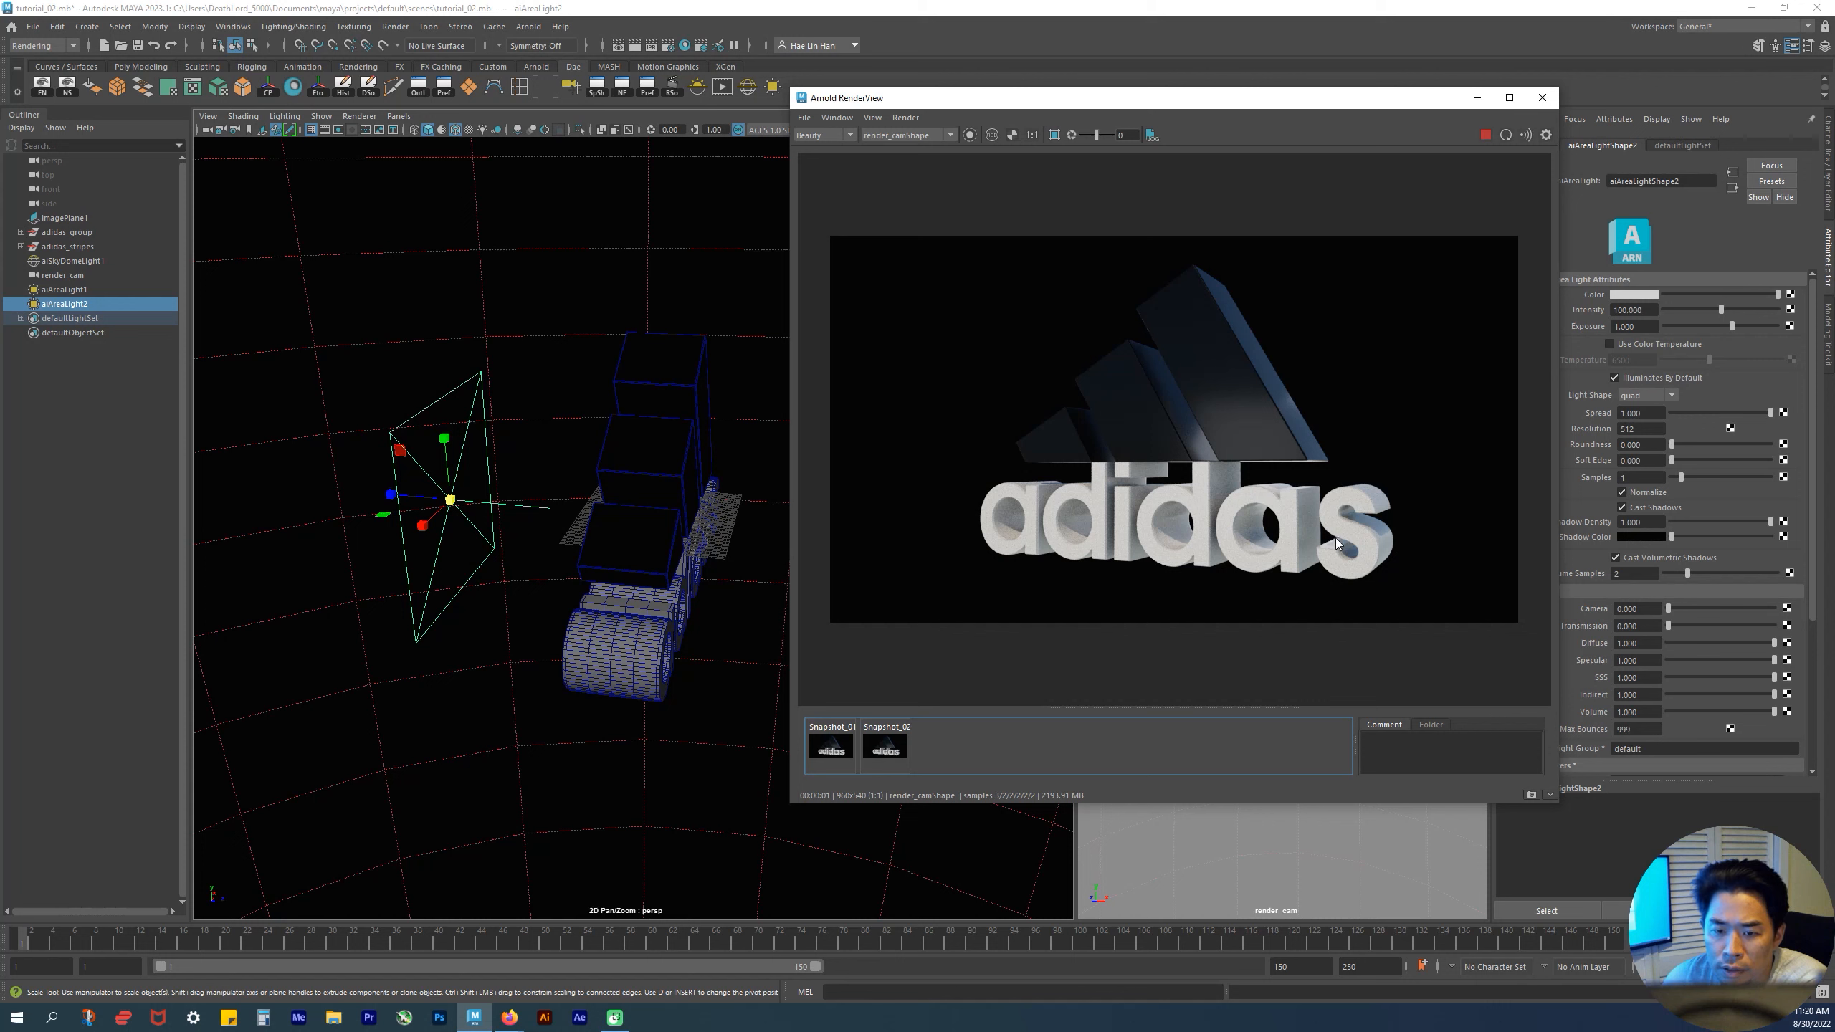
click(894, 747)
click(894, 747)
click(894, 747)
click(894, 747)
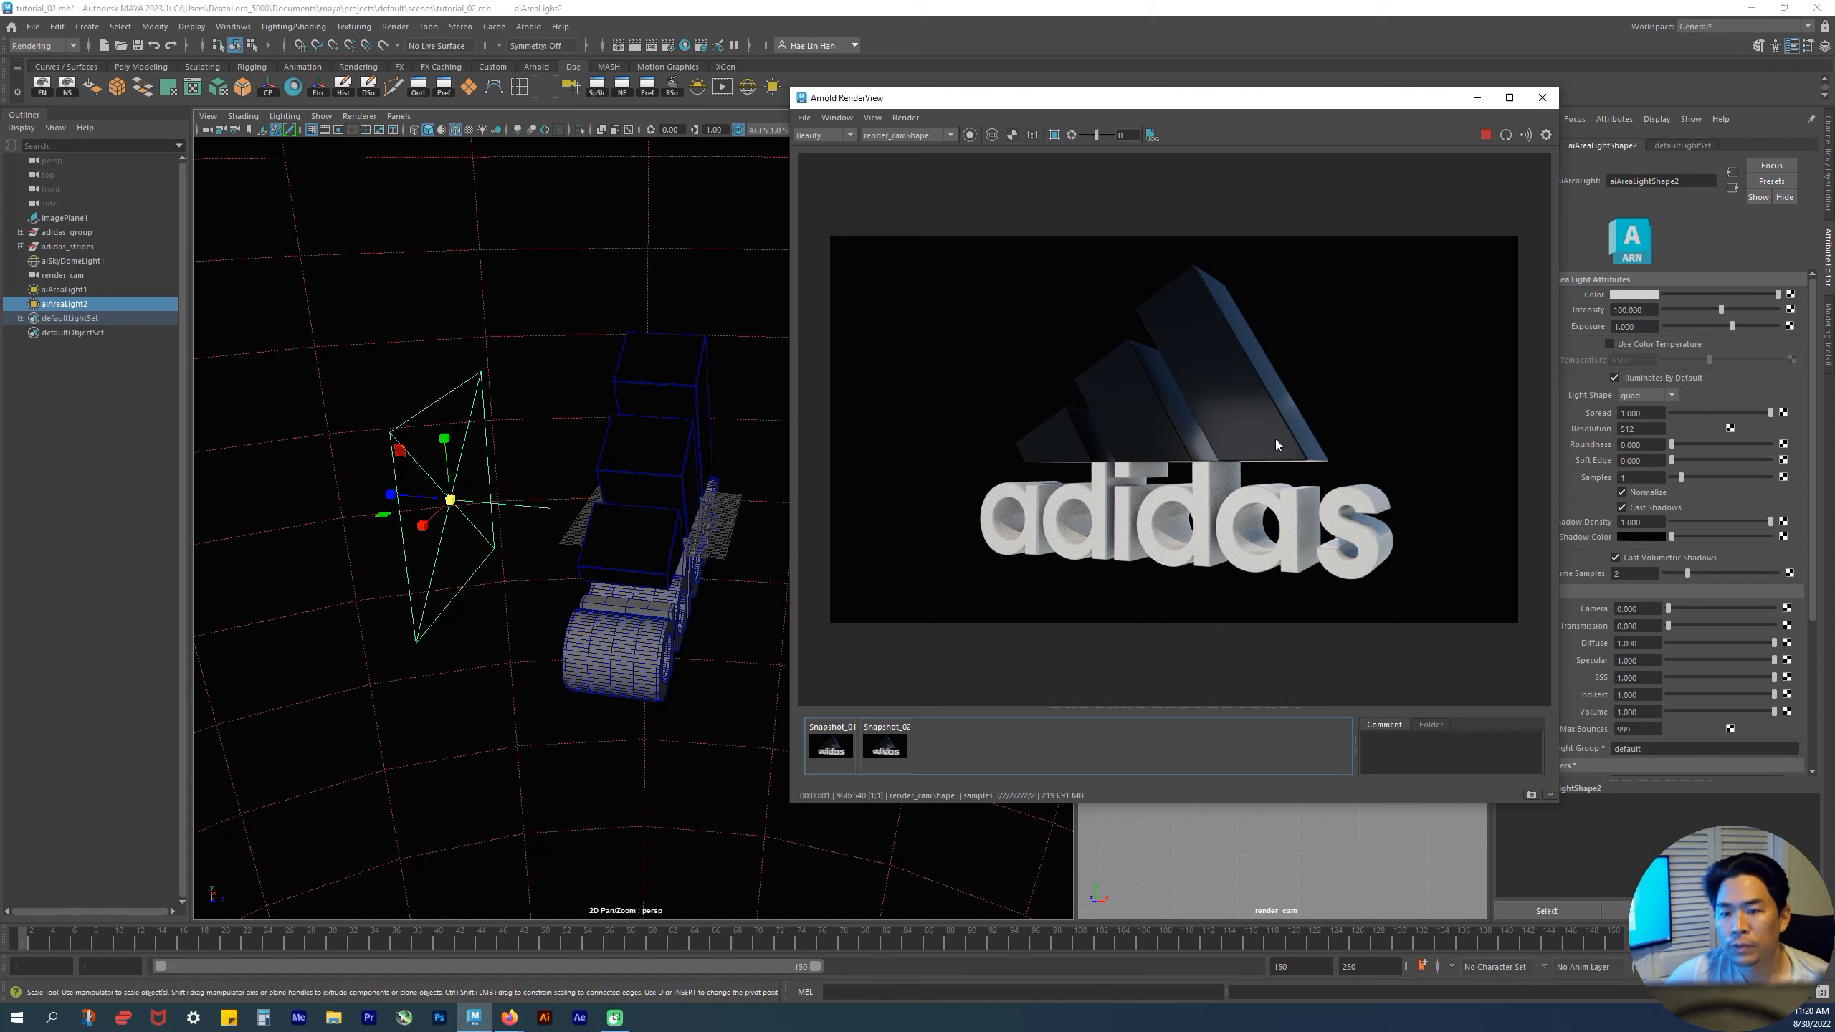
click(892, 745)
click(891, 746)
click(892, 749)
click(893, 754)
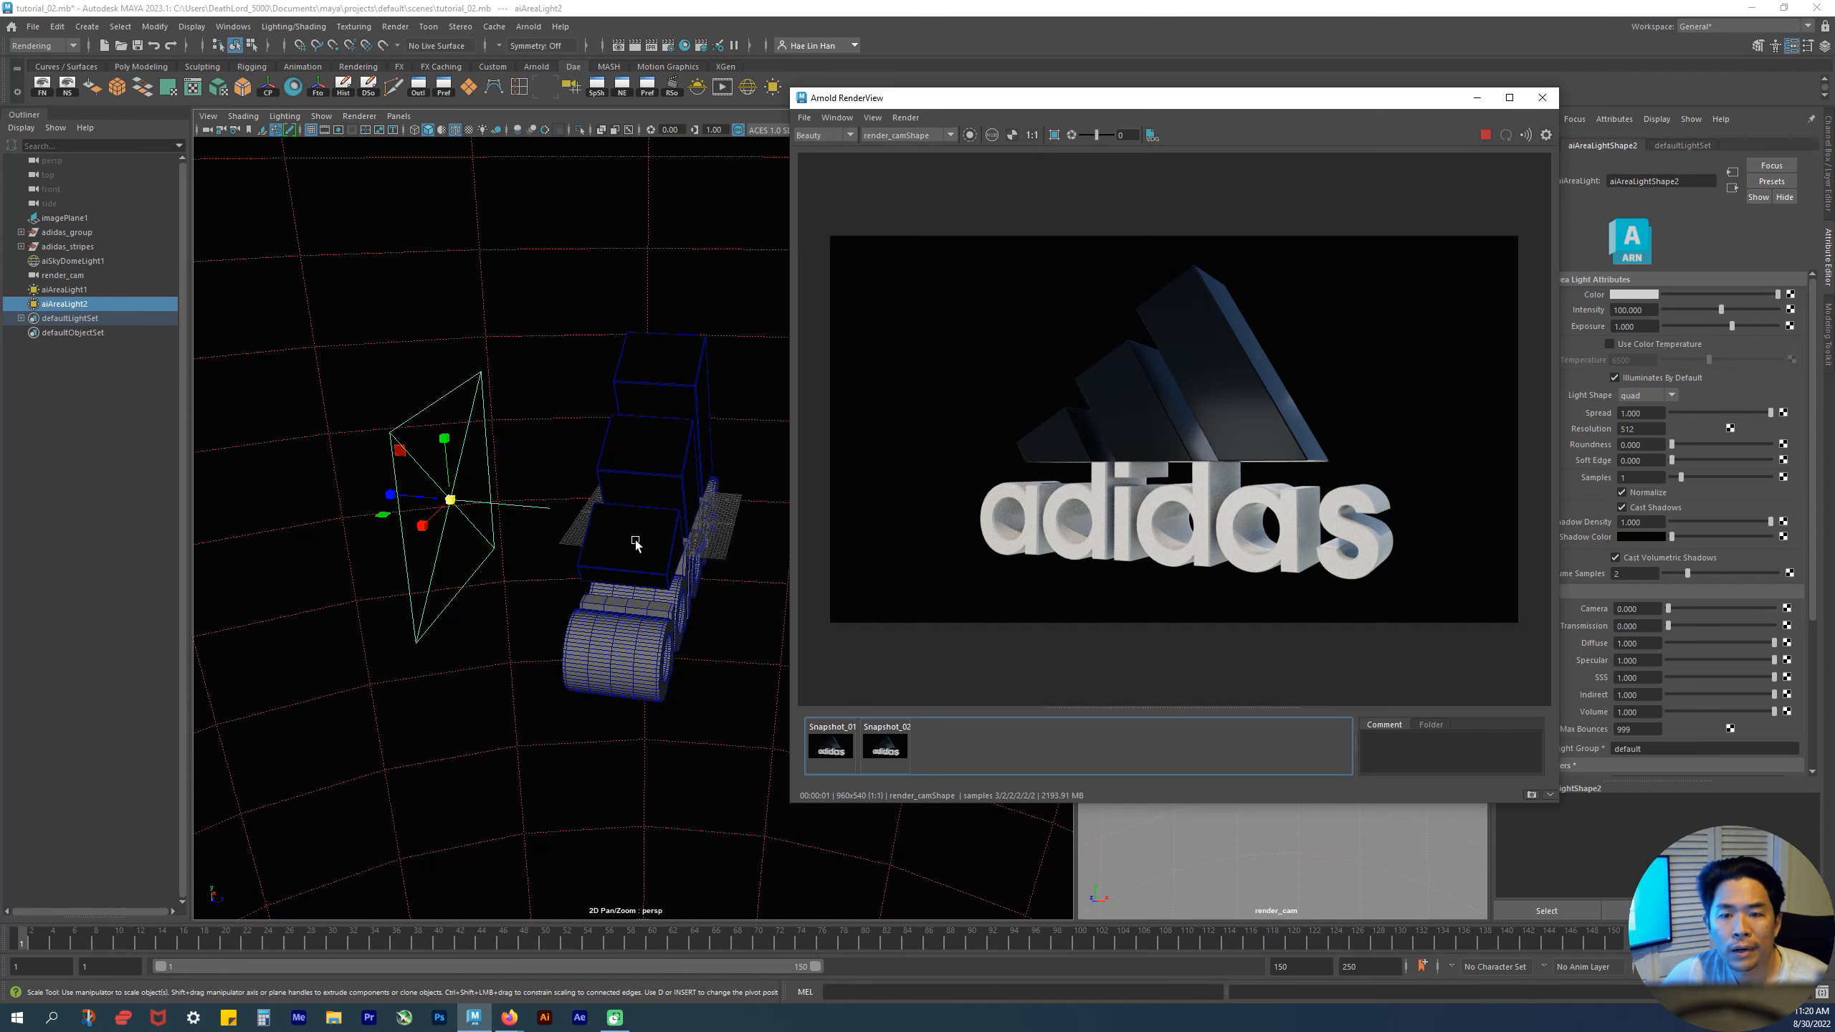
- Store a third render snapshot, and move and narrow the render window to uncover the light's attributes
alt+drag(488, 524, 650, 506)
click(1531, 794)
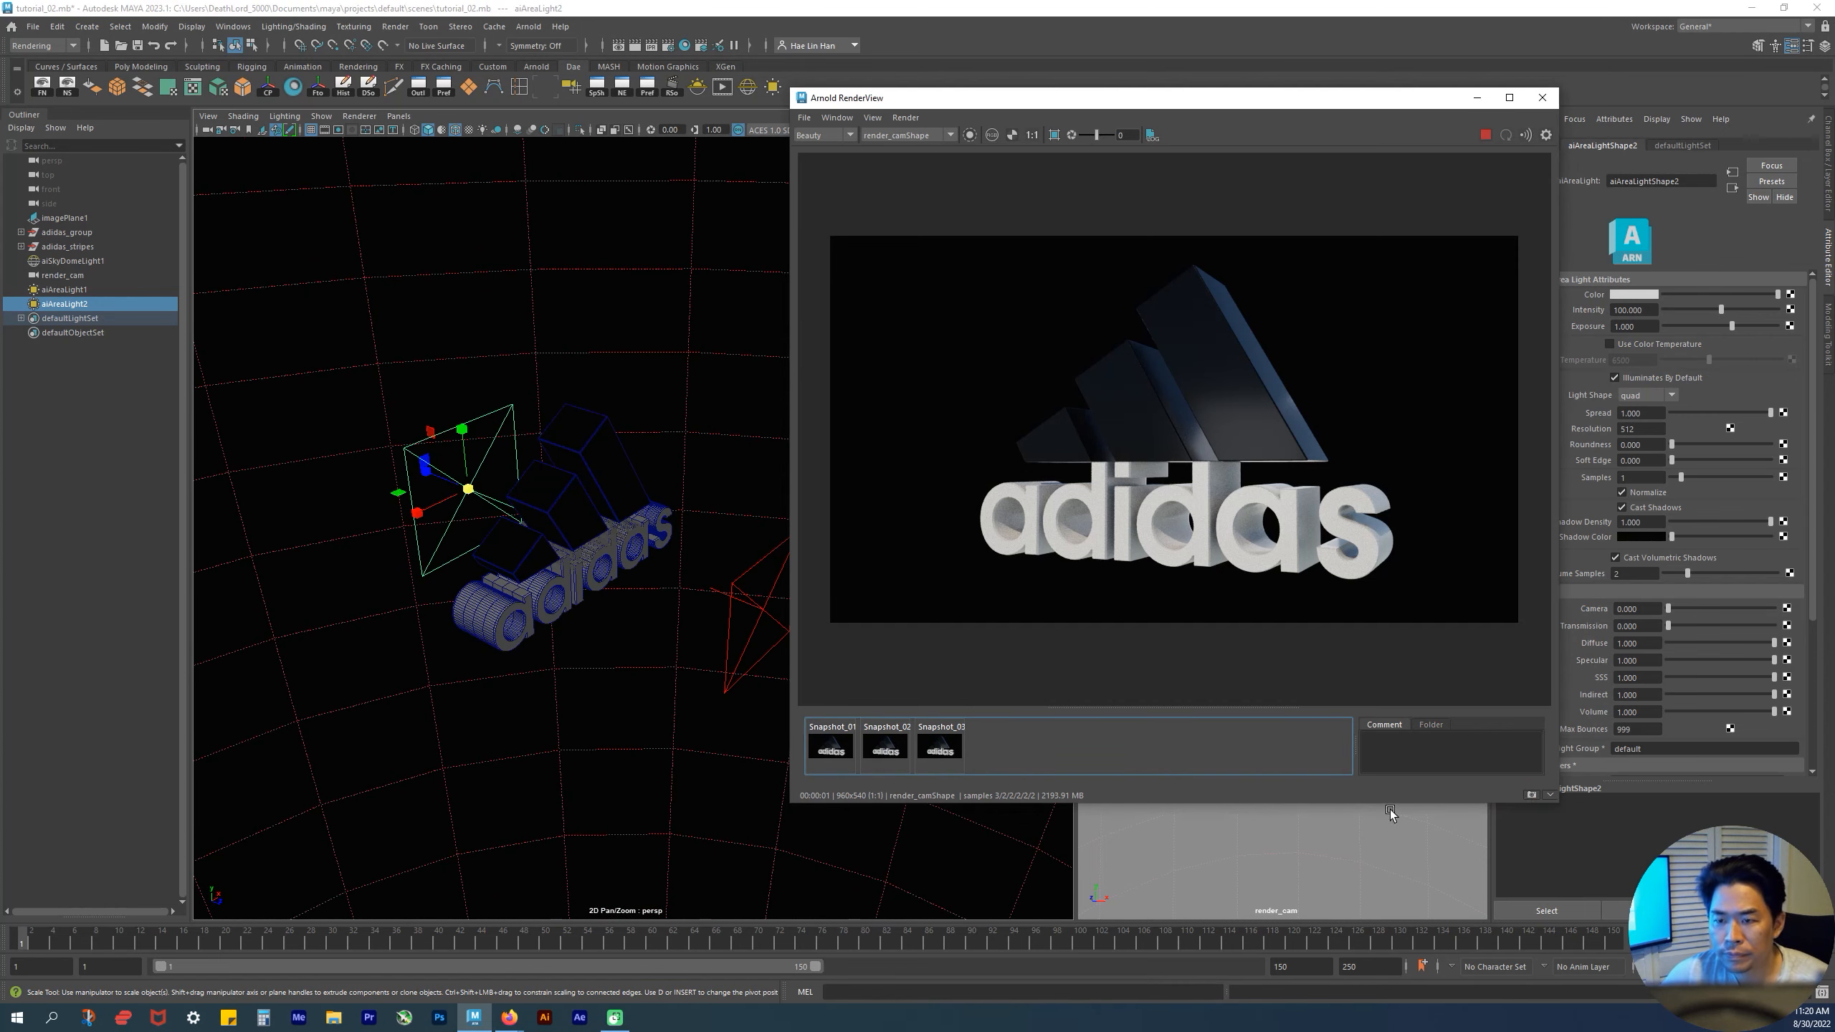
drag(1329, 98, 1247, 81)
drag(706, 307, 745, 303)
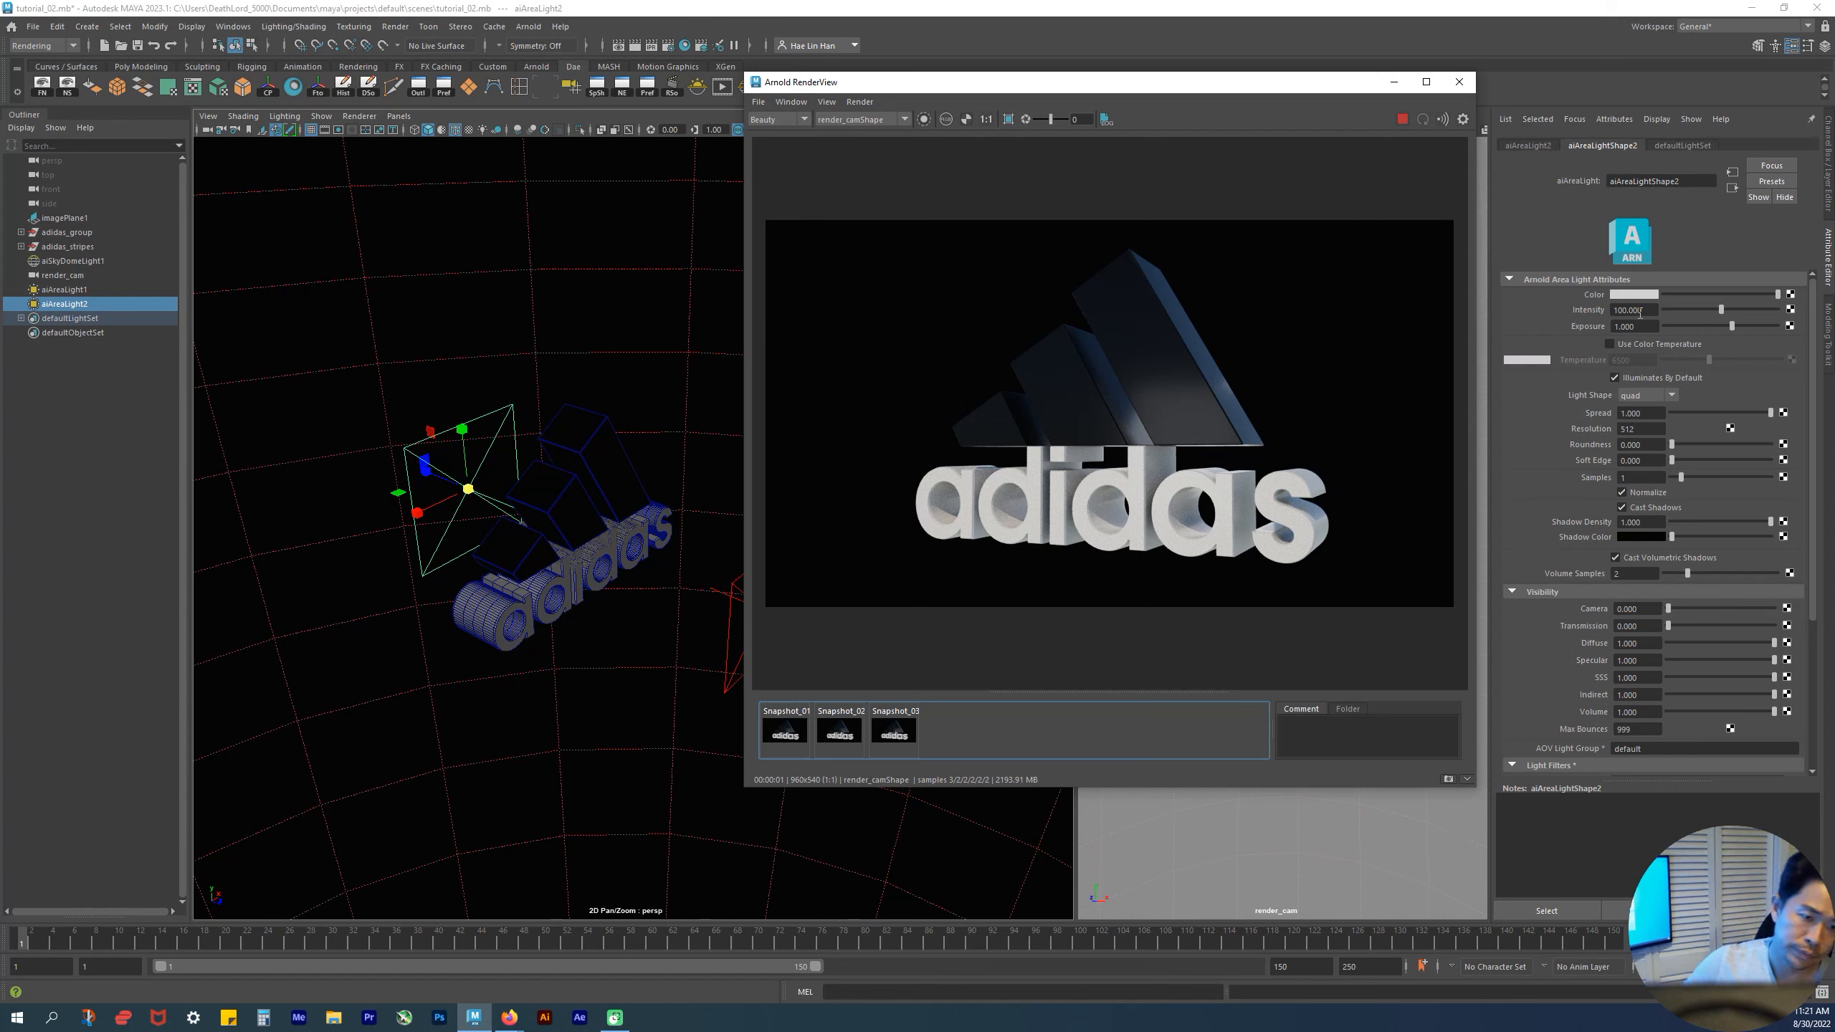
- Create a third Arnold area light in the scene
alt+drag(643, 664, 592, 635)
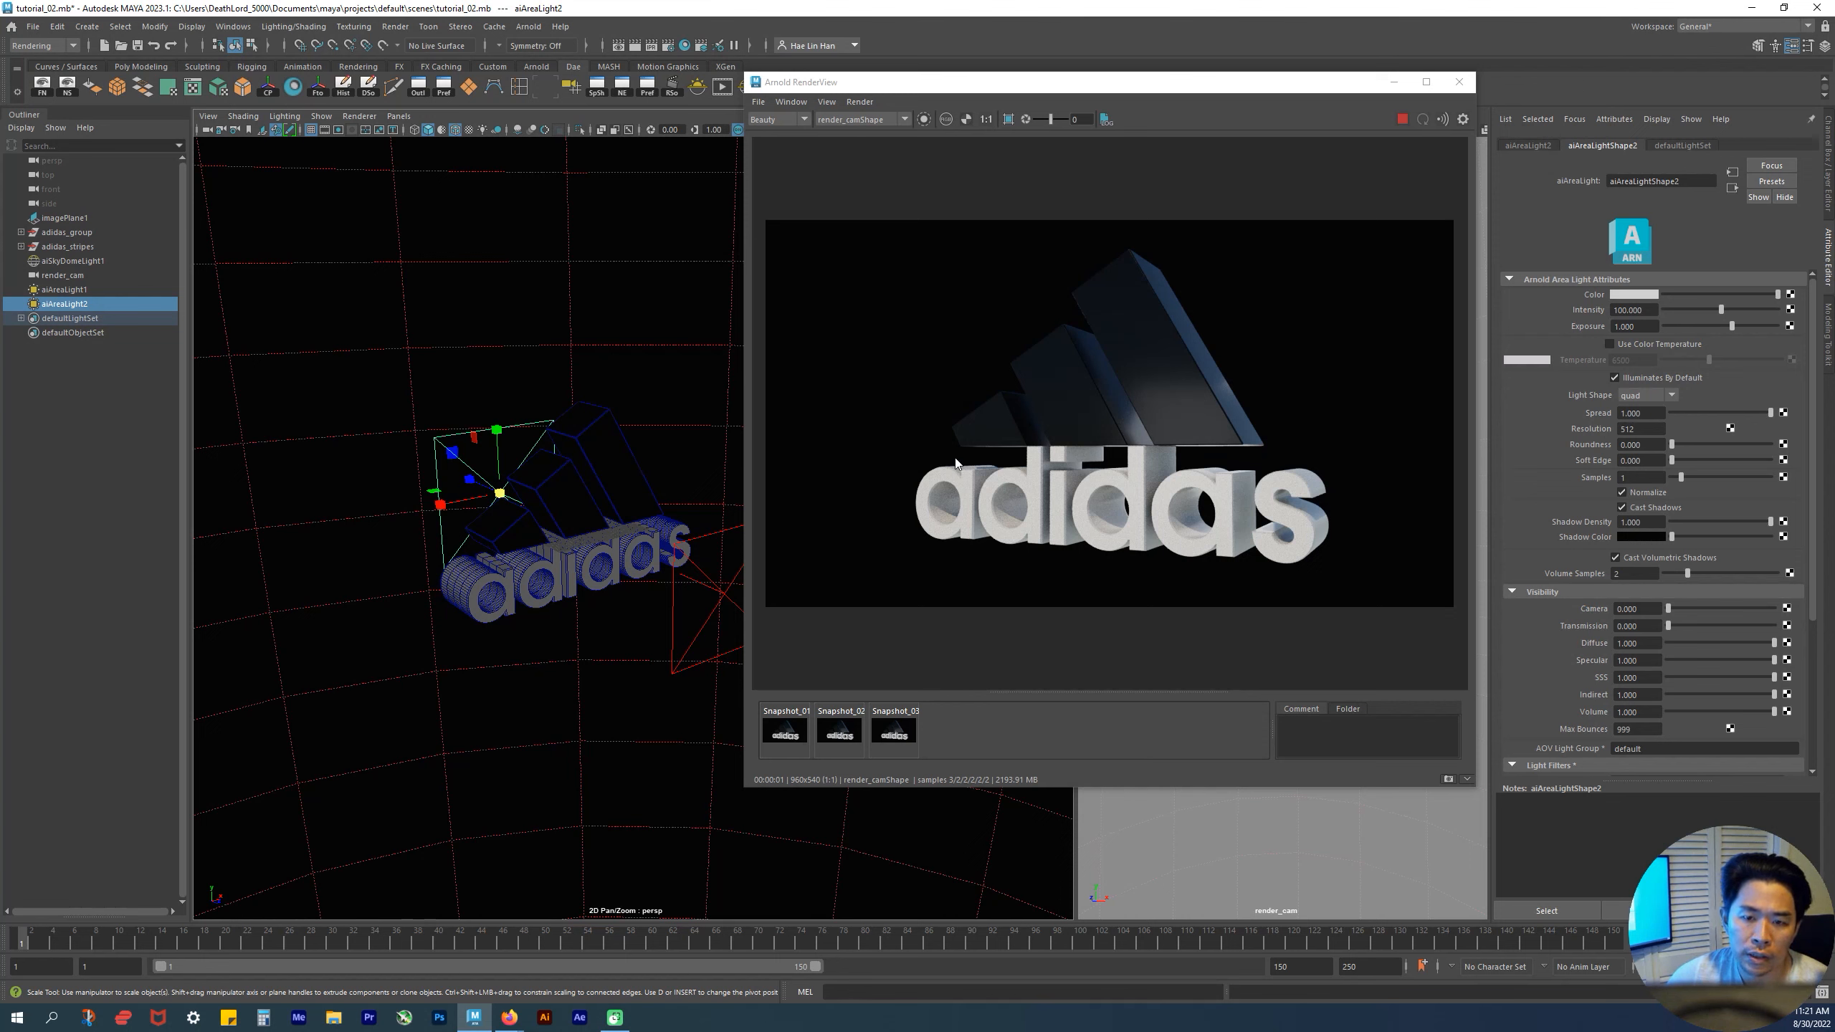
alt+drag(676, 640, 600, 594)
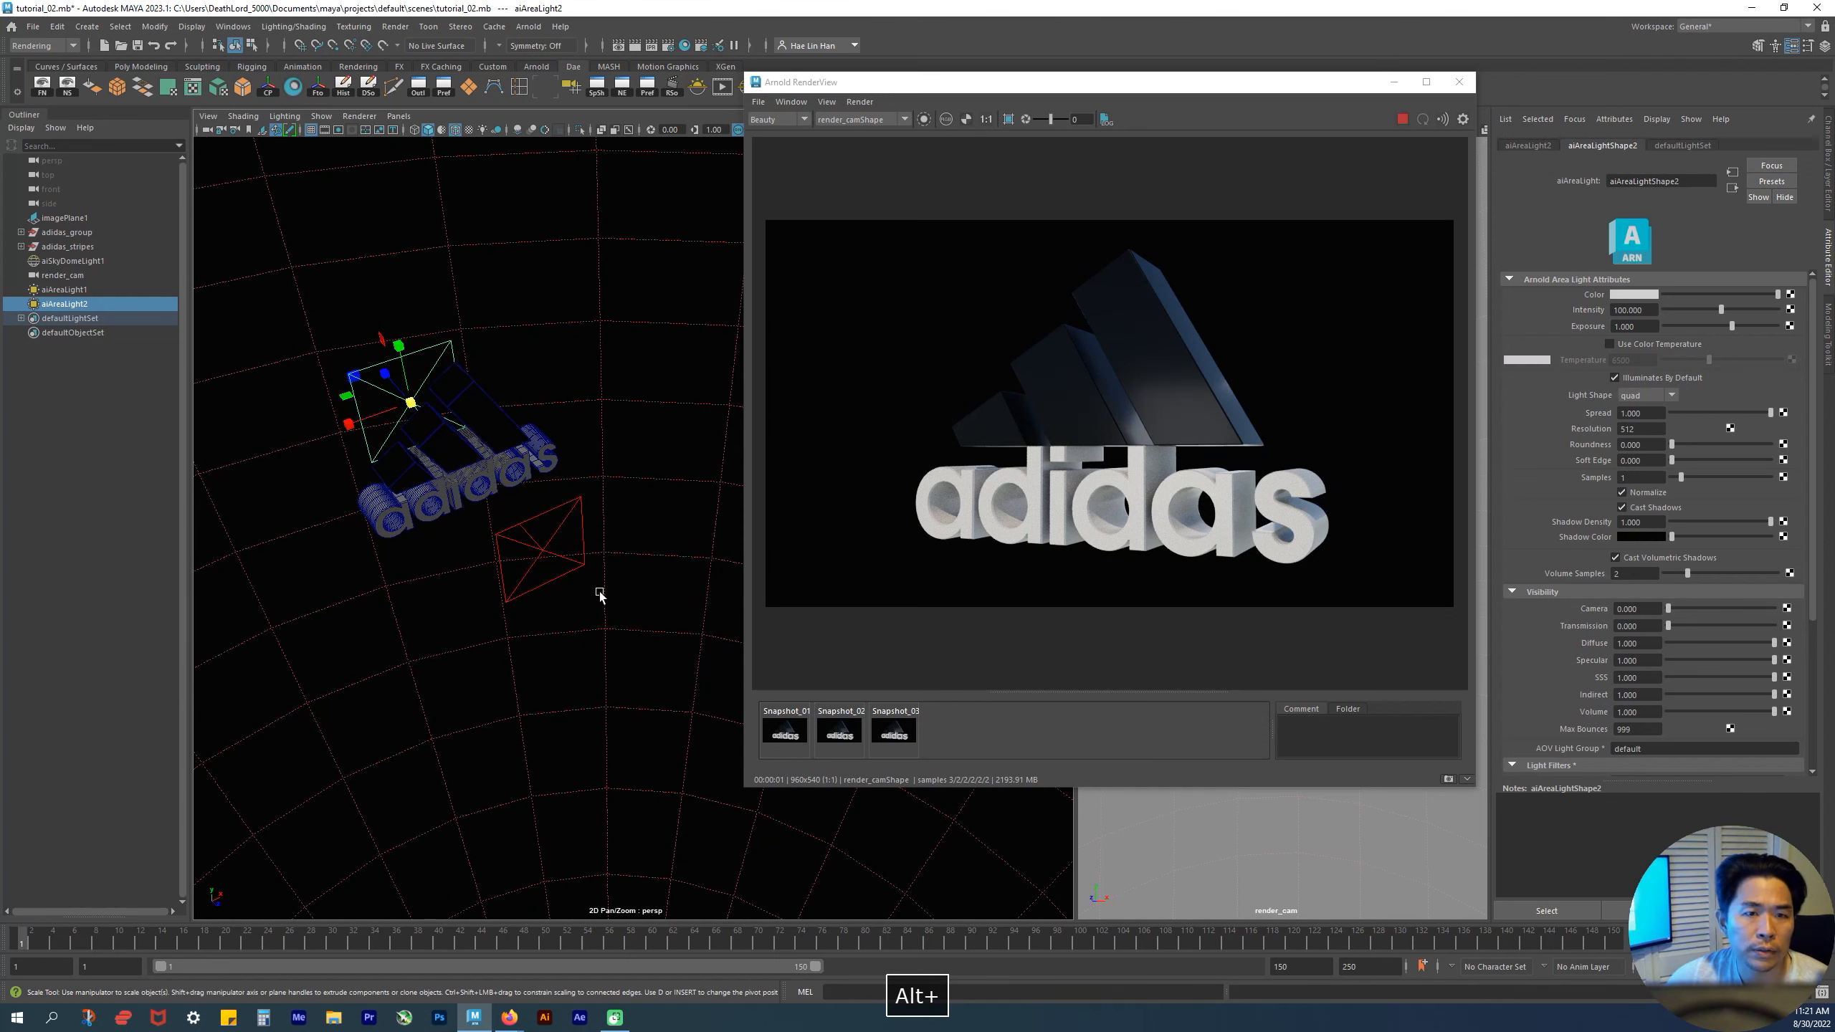
click(859, 101)
click(1042, 79)
drag(1042, 79, 1044, 111)
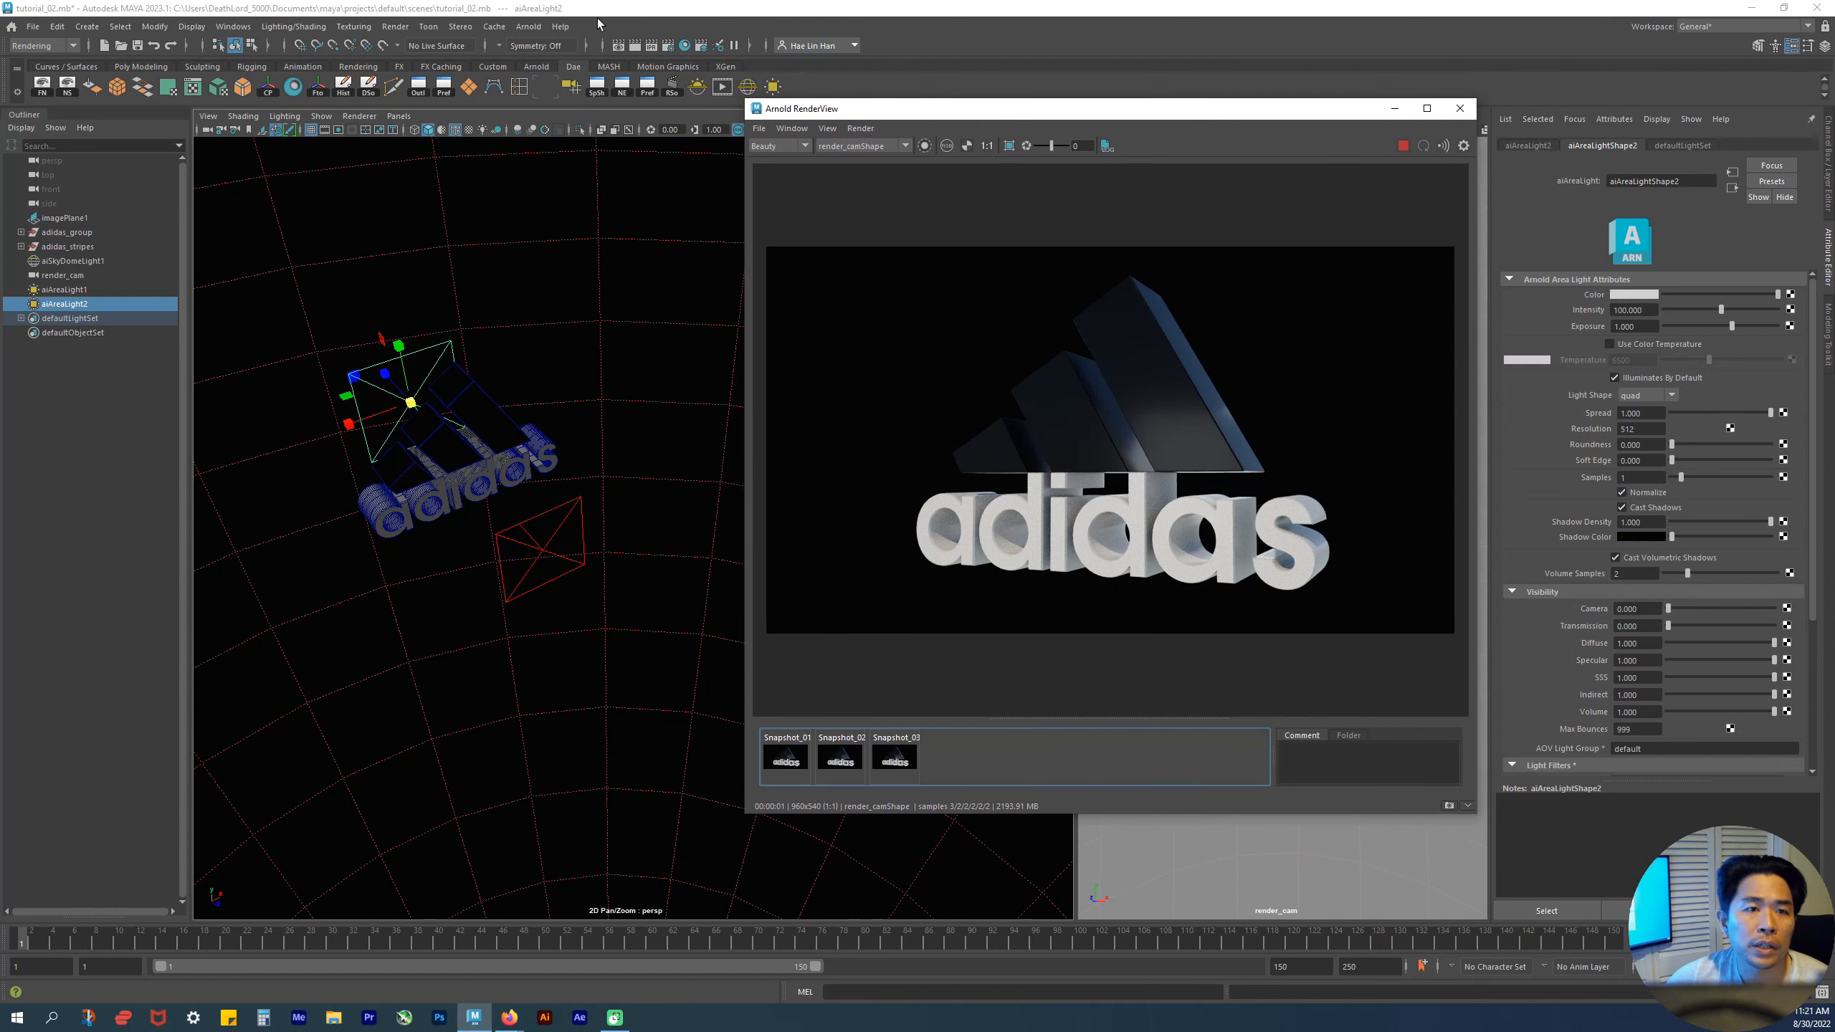
click(535, 30)
mouse_move(553, 103)
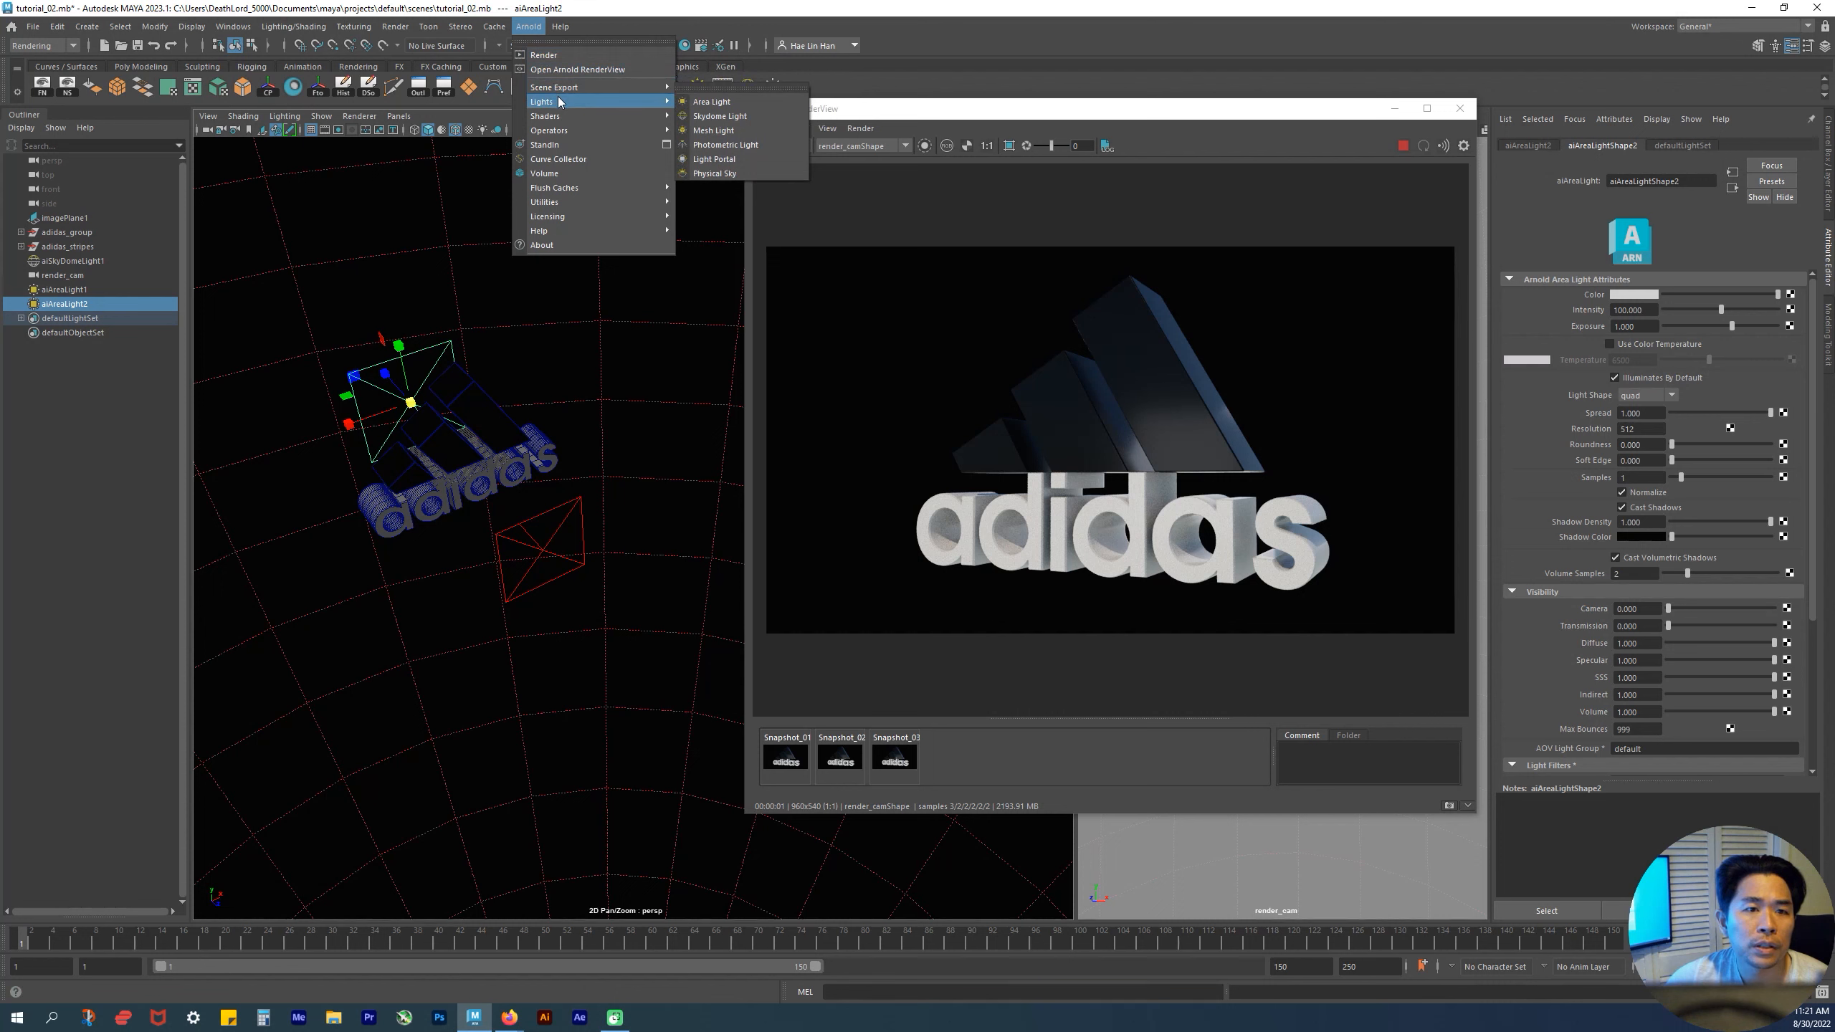
click(712, 103)
- Move the third area light in front of the adidas logo and out past the logo's left side
key(w)
middle_drag(491, 492, 565, 598)
drag(565, 599, 569, 602)
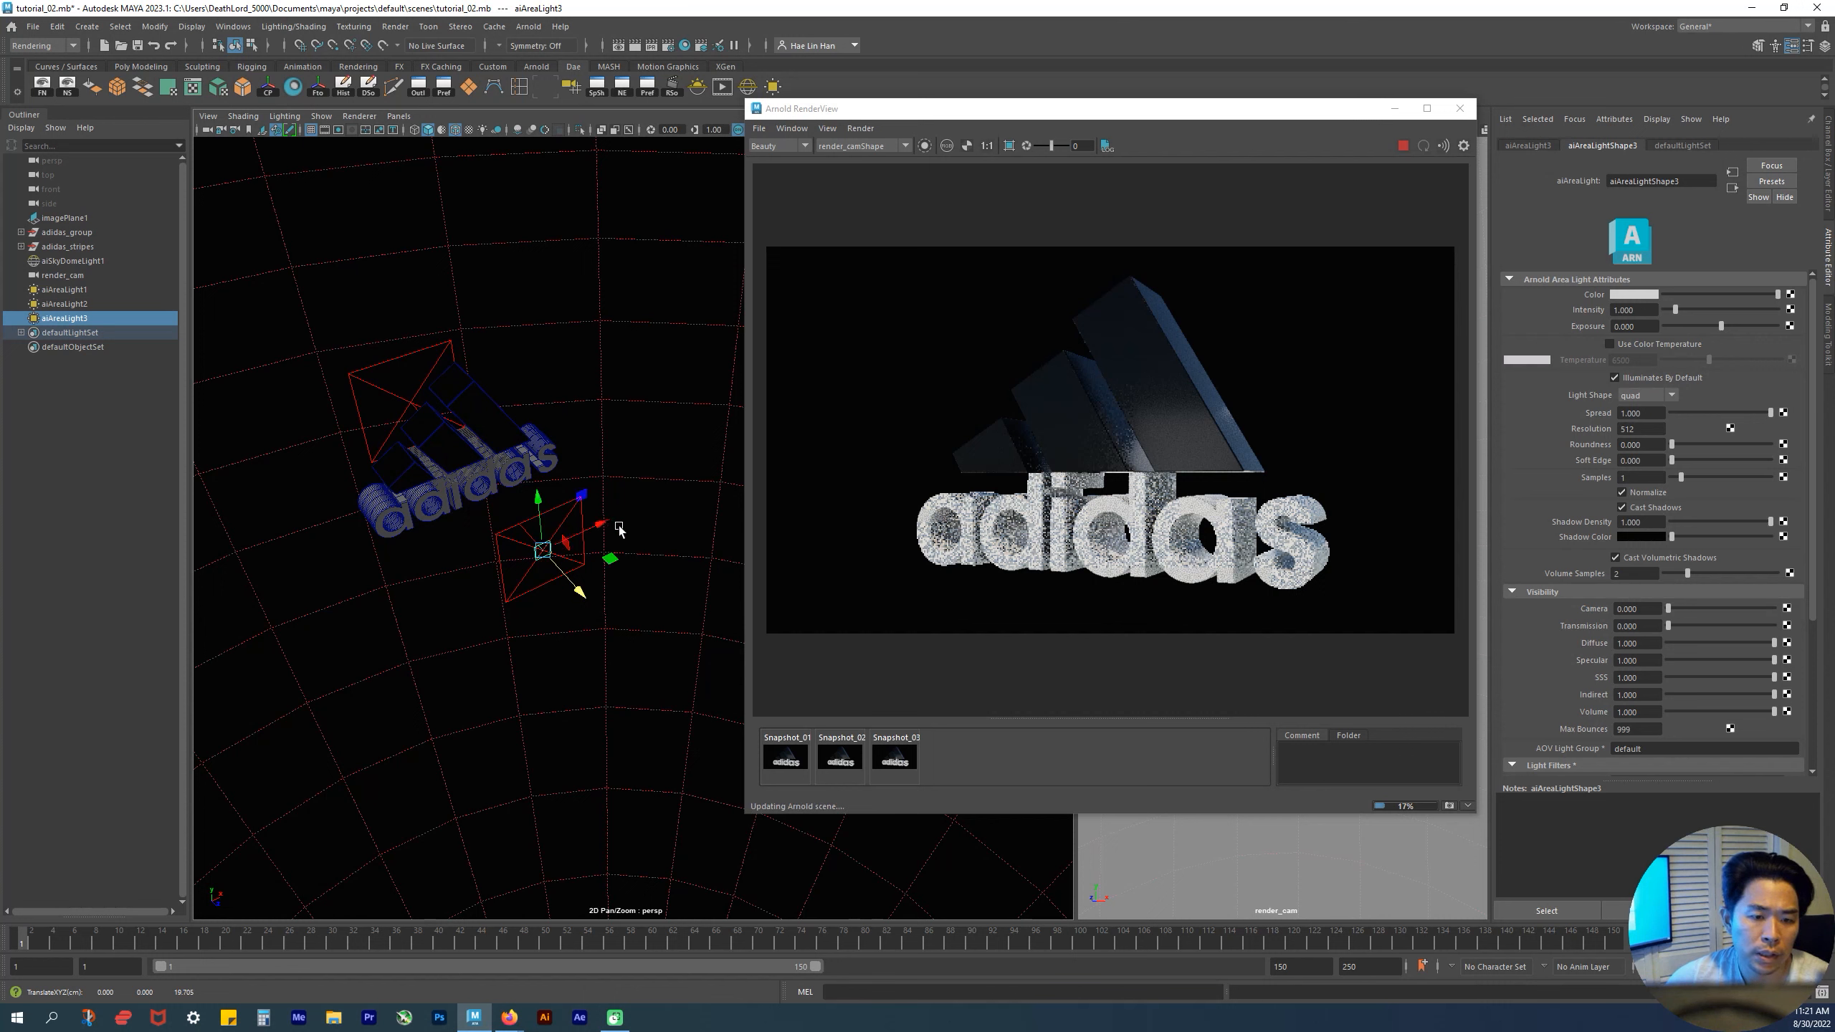
drag(419, 579, 403, 632)
- Rotate the third area light about its vertical axis to aim it at the logo
key(e)
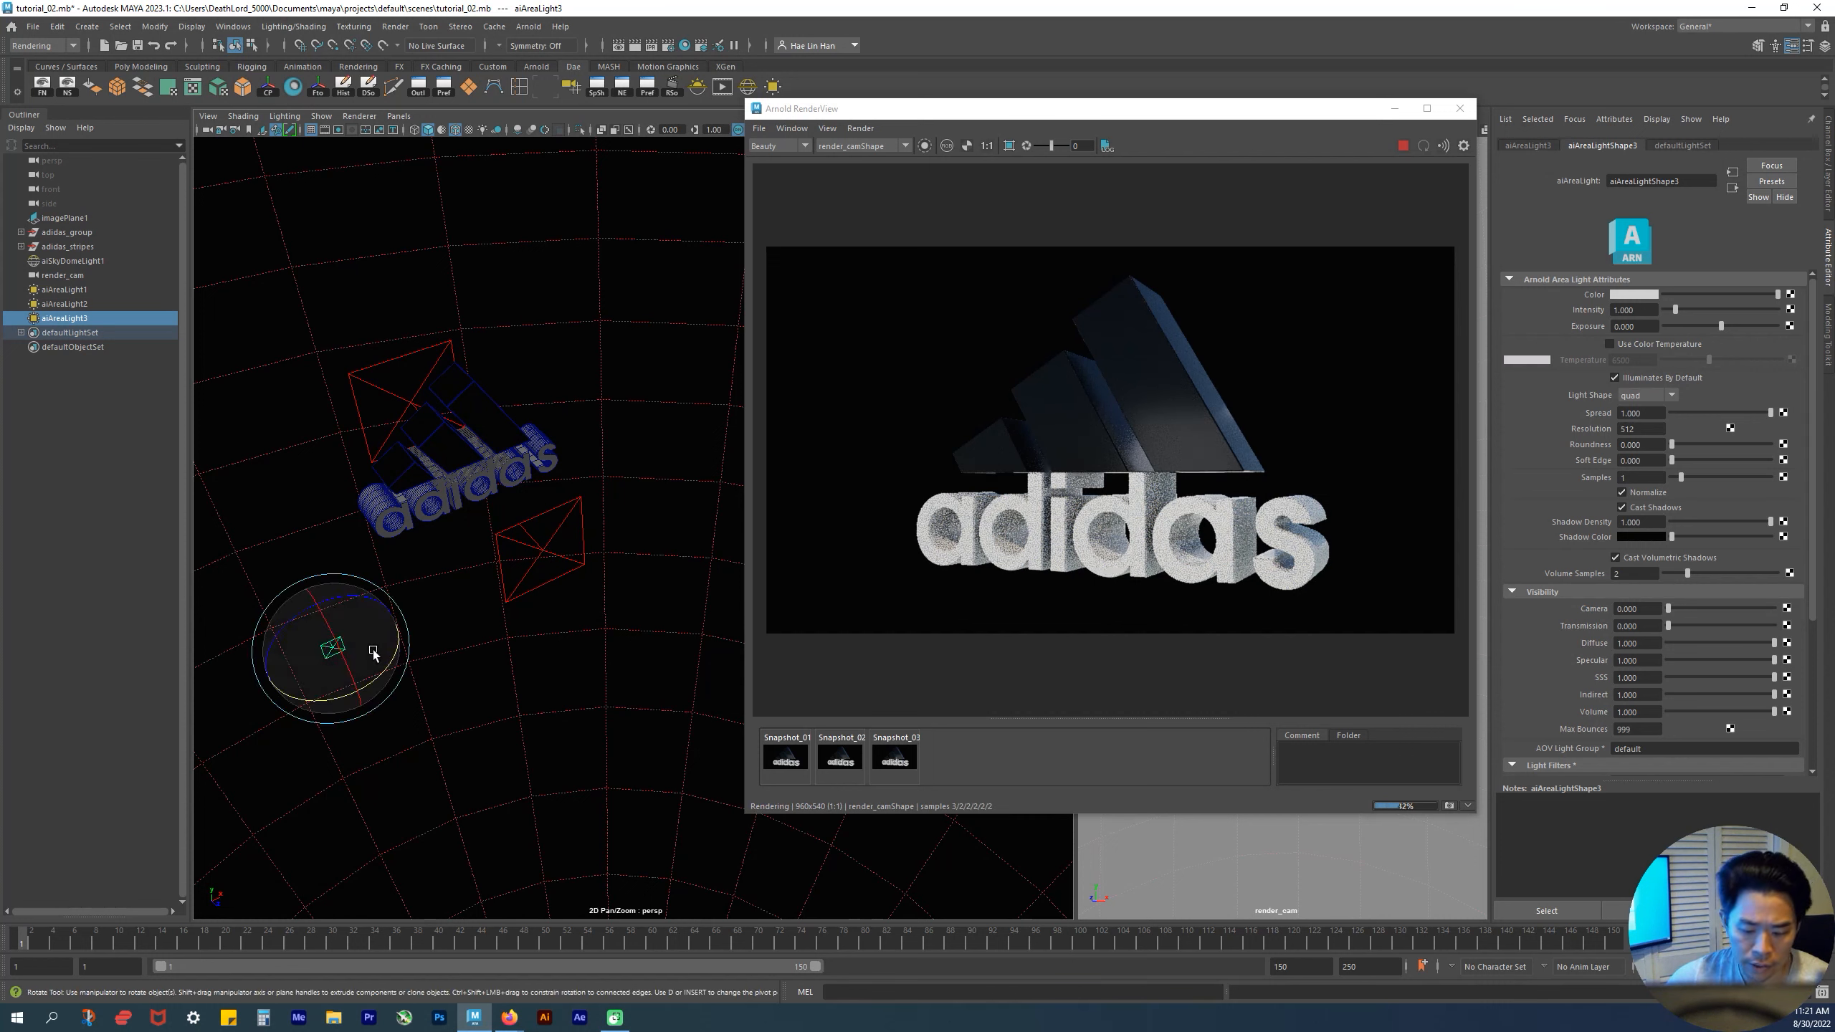
drag(390, 666, 359, 683)
key(w)
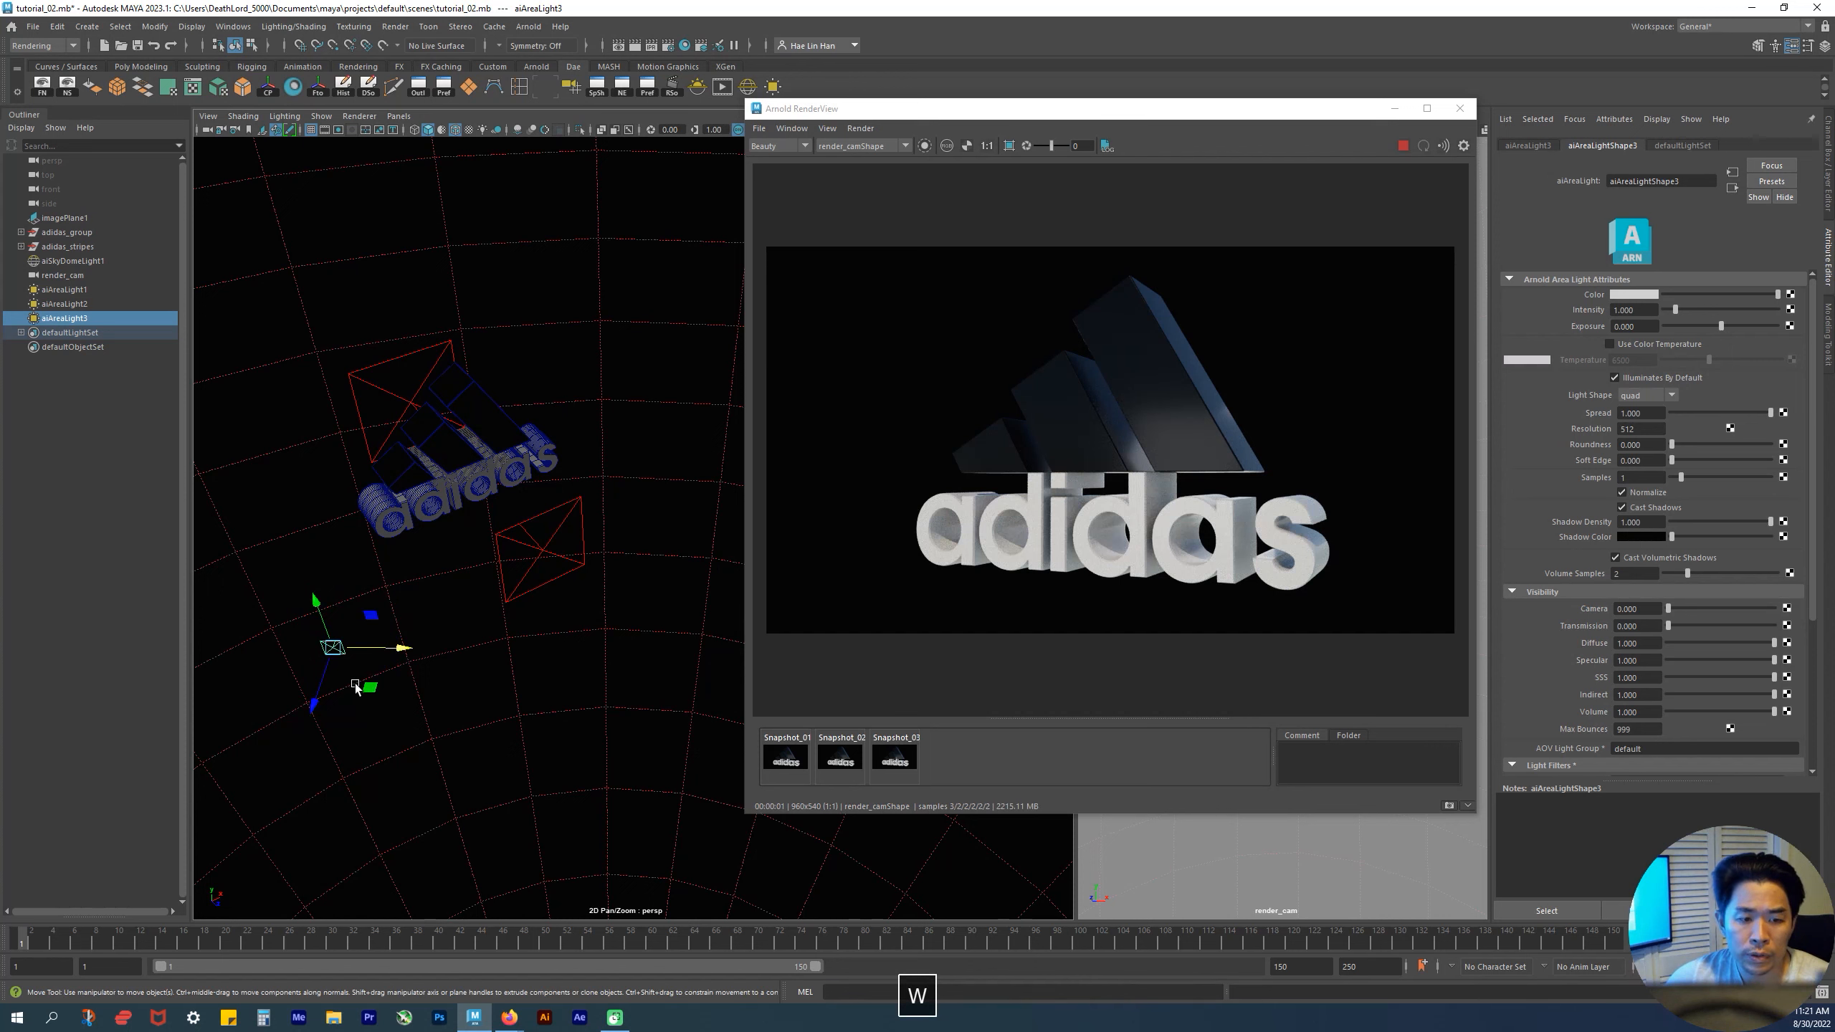
- Set the third area light's intensity to 100 and its exposure to 1
click(1651, 311)
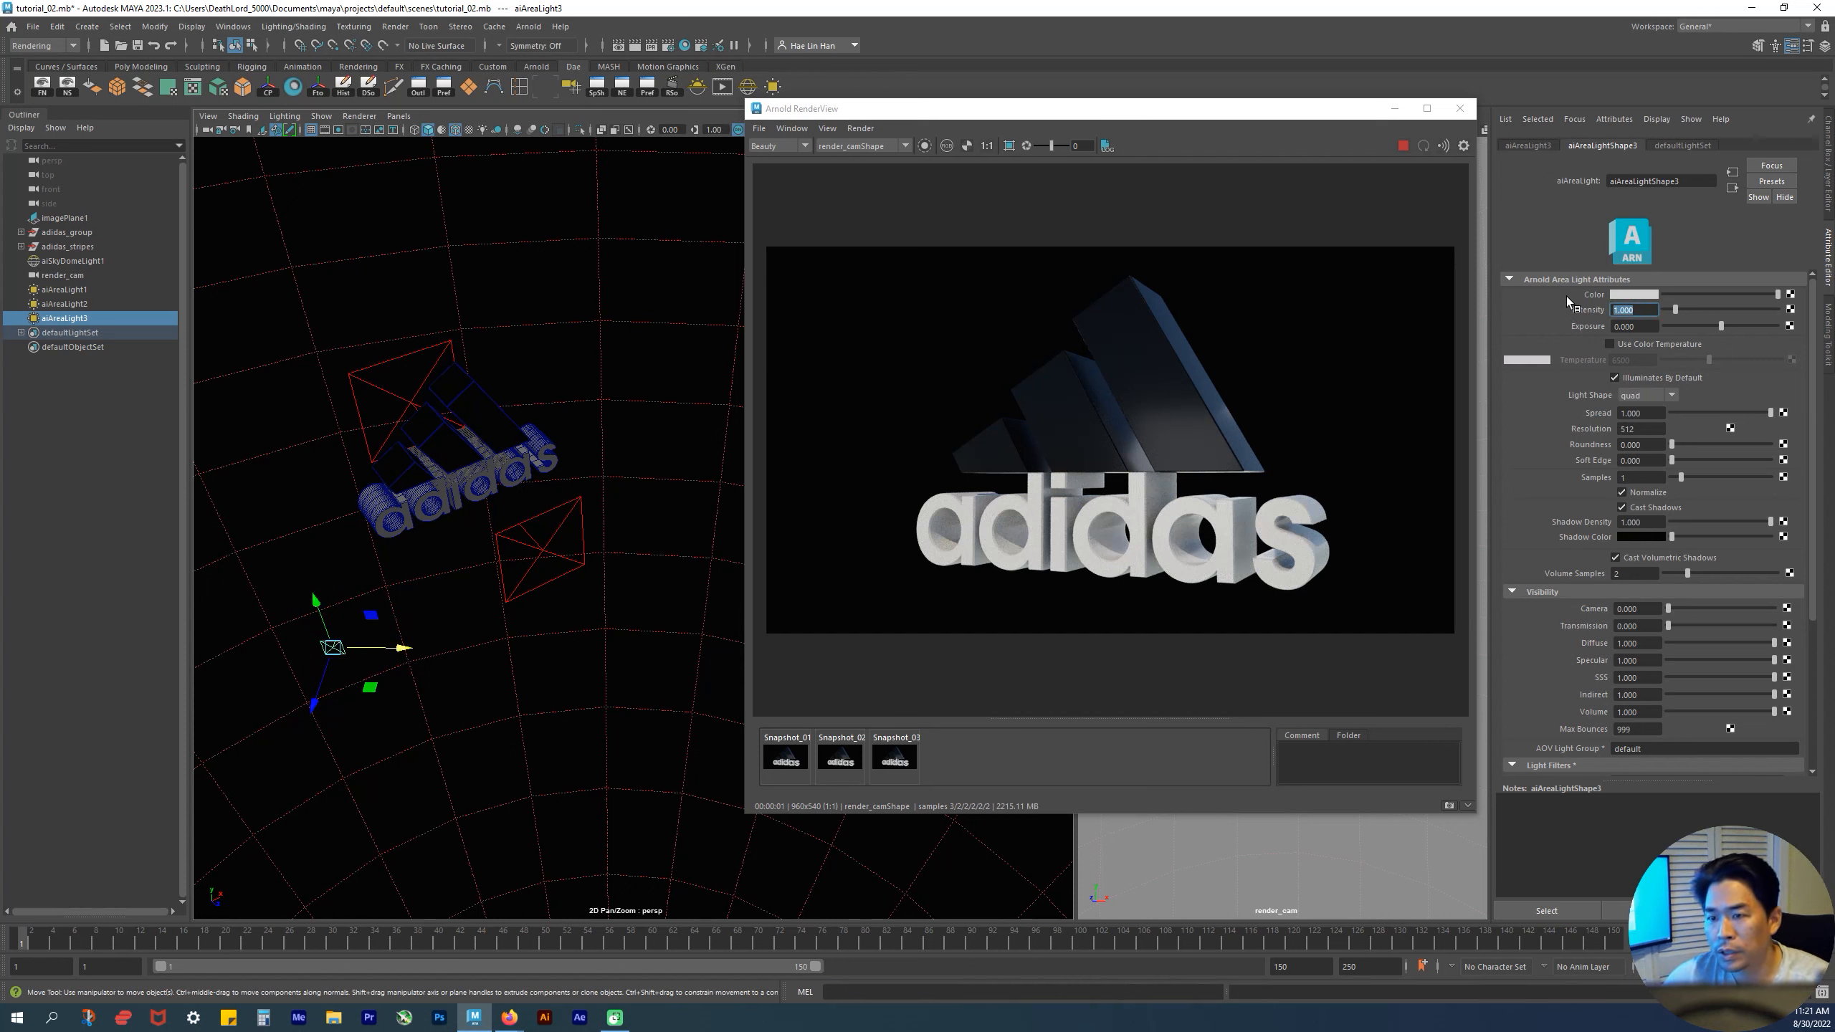
text(400)
drag(1644, 312, 1535, 315)
text(100)
key(Return)
click(1635, 326)
text(1)
key(Return)
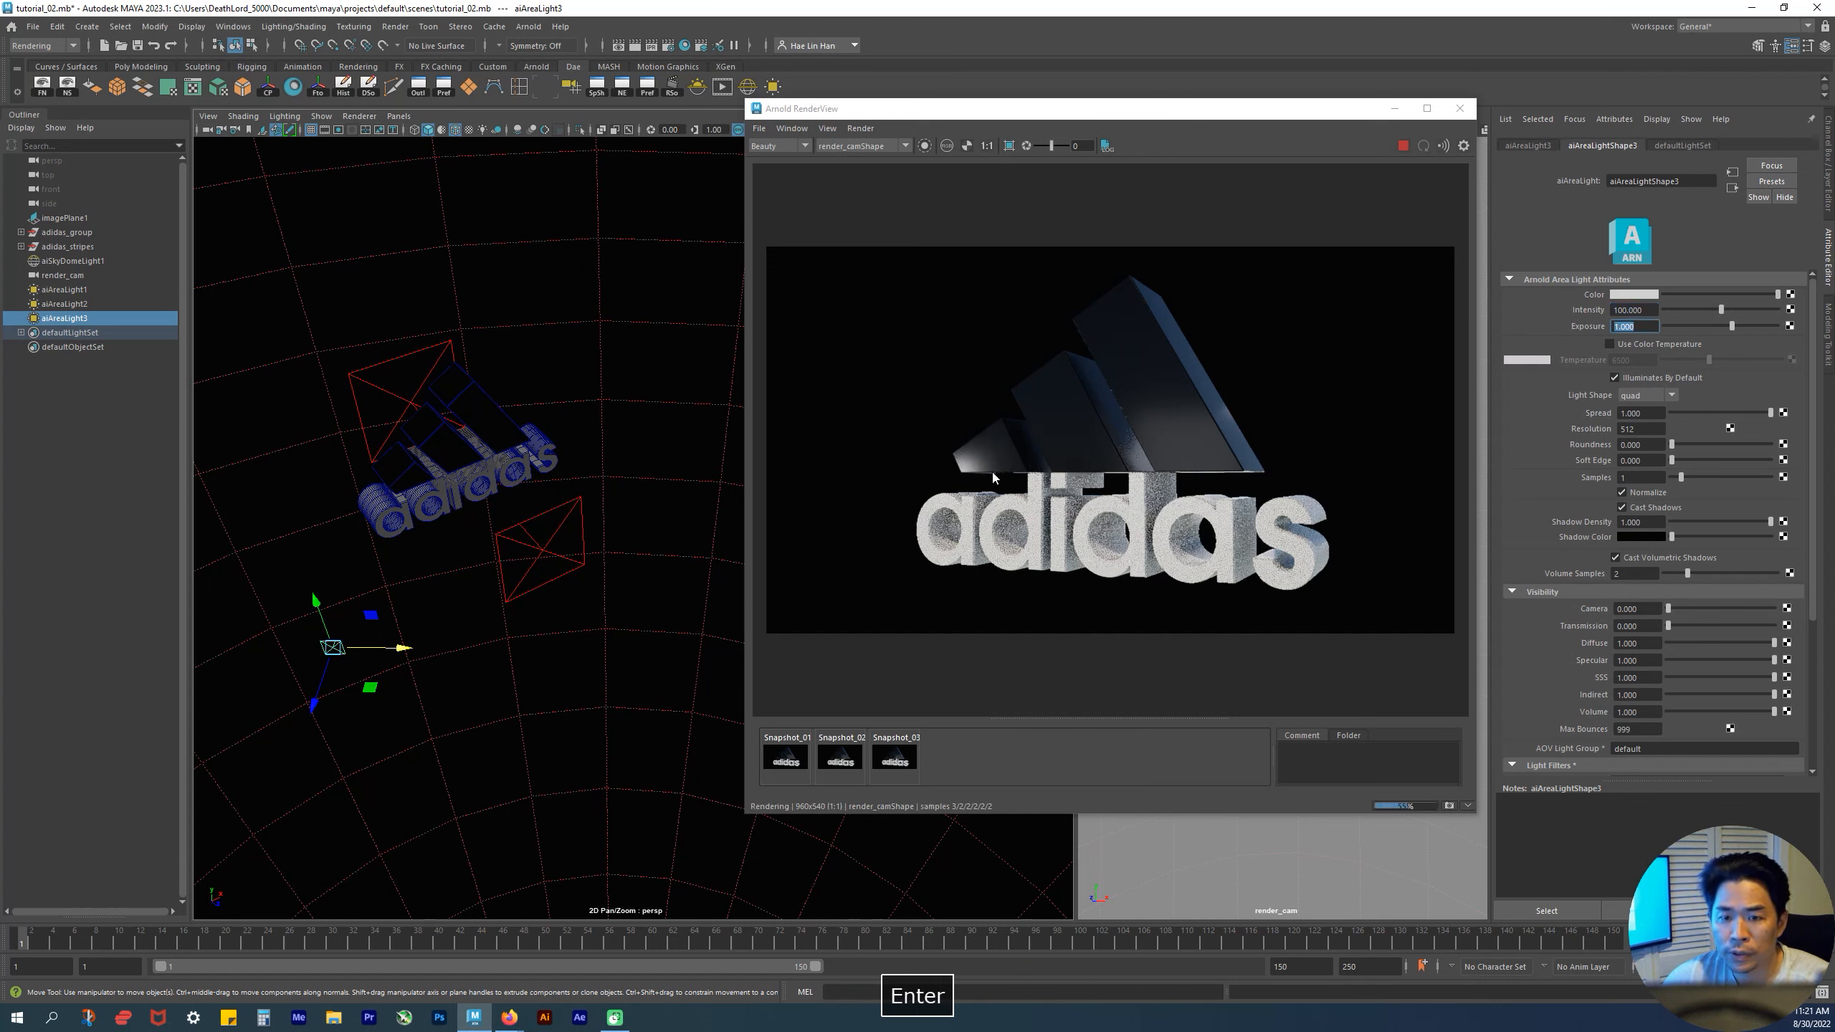
- Scale the third area light up uniformly to about 5
alt+drag(508, 654, 500, 632)
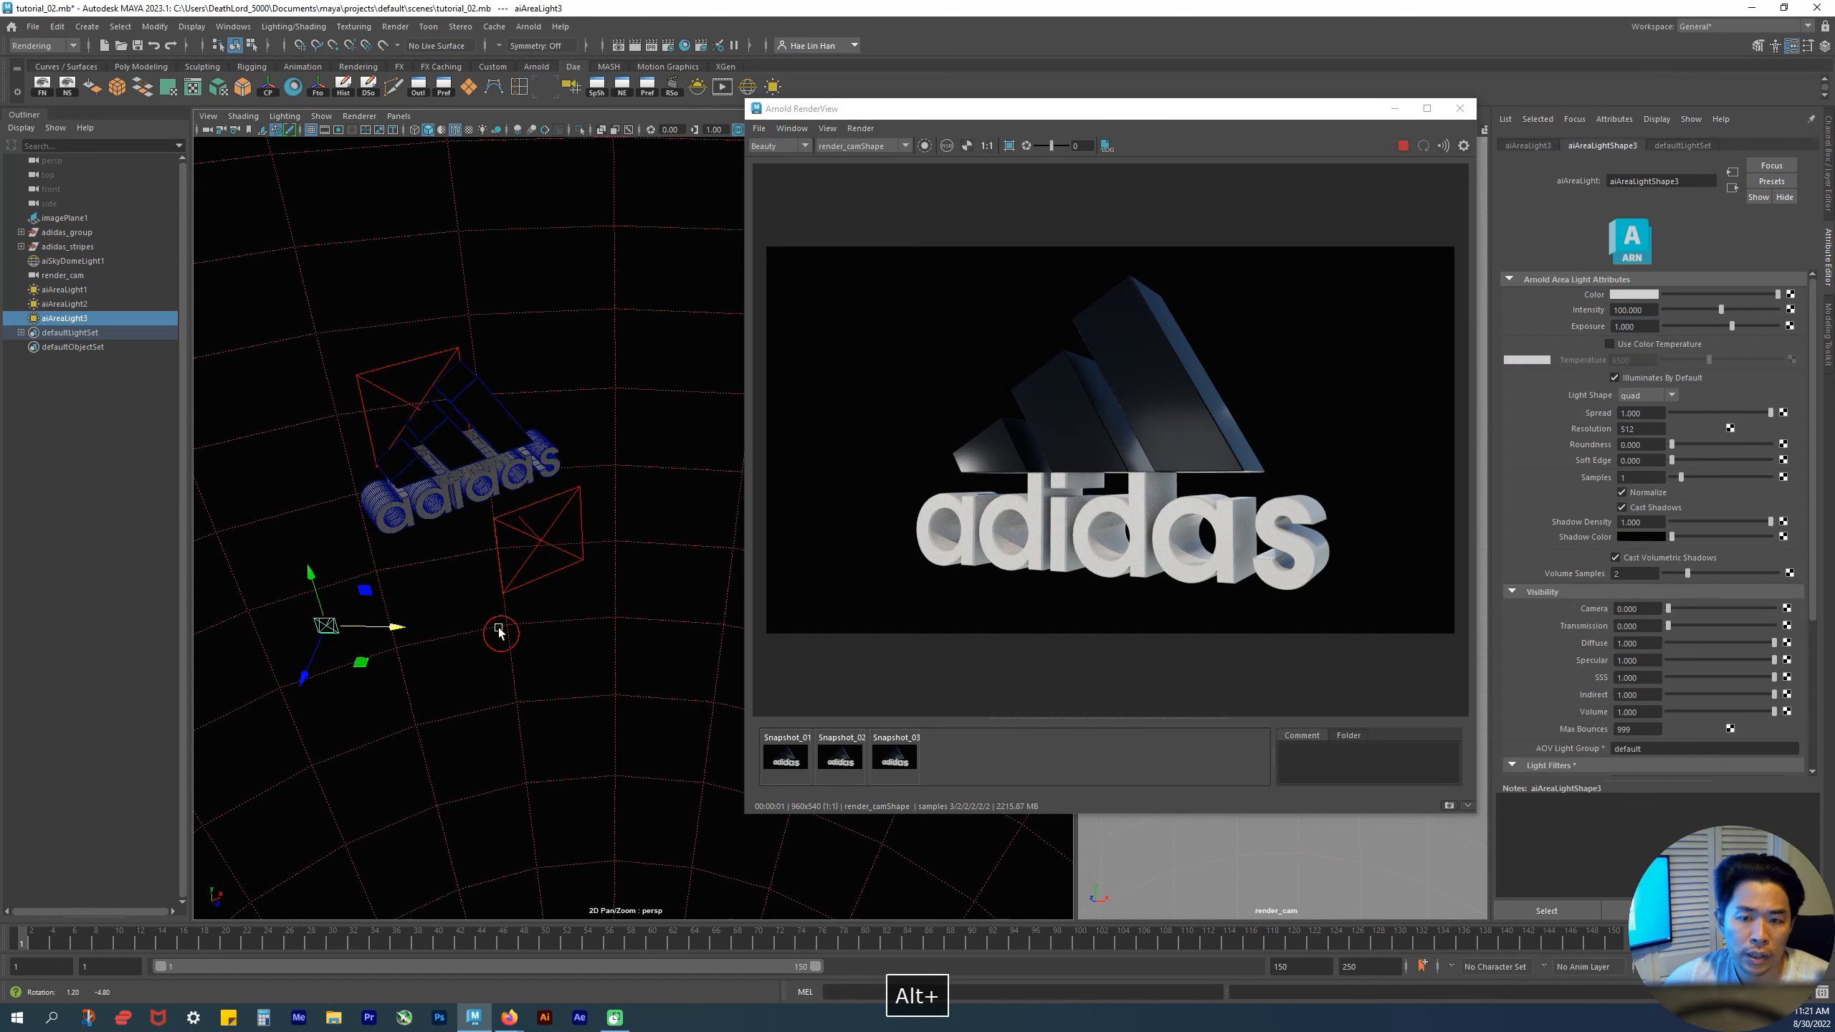
key(r)
middle_drag(348, 604, 407, 560)
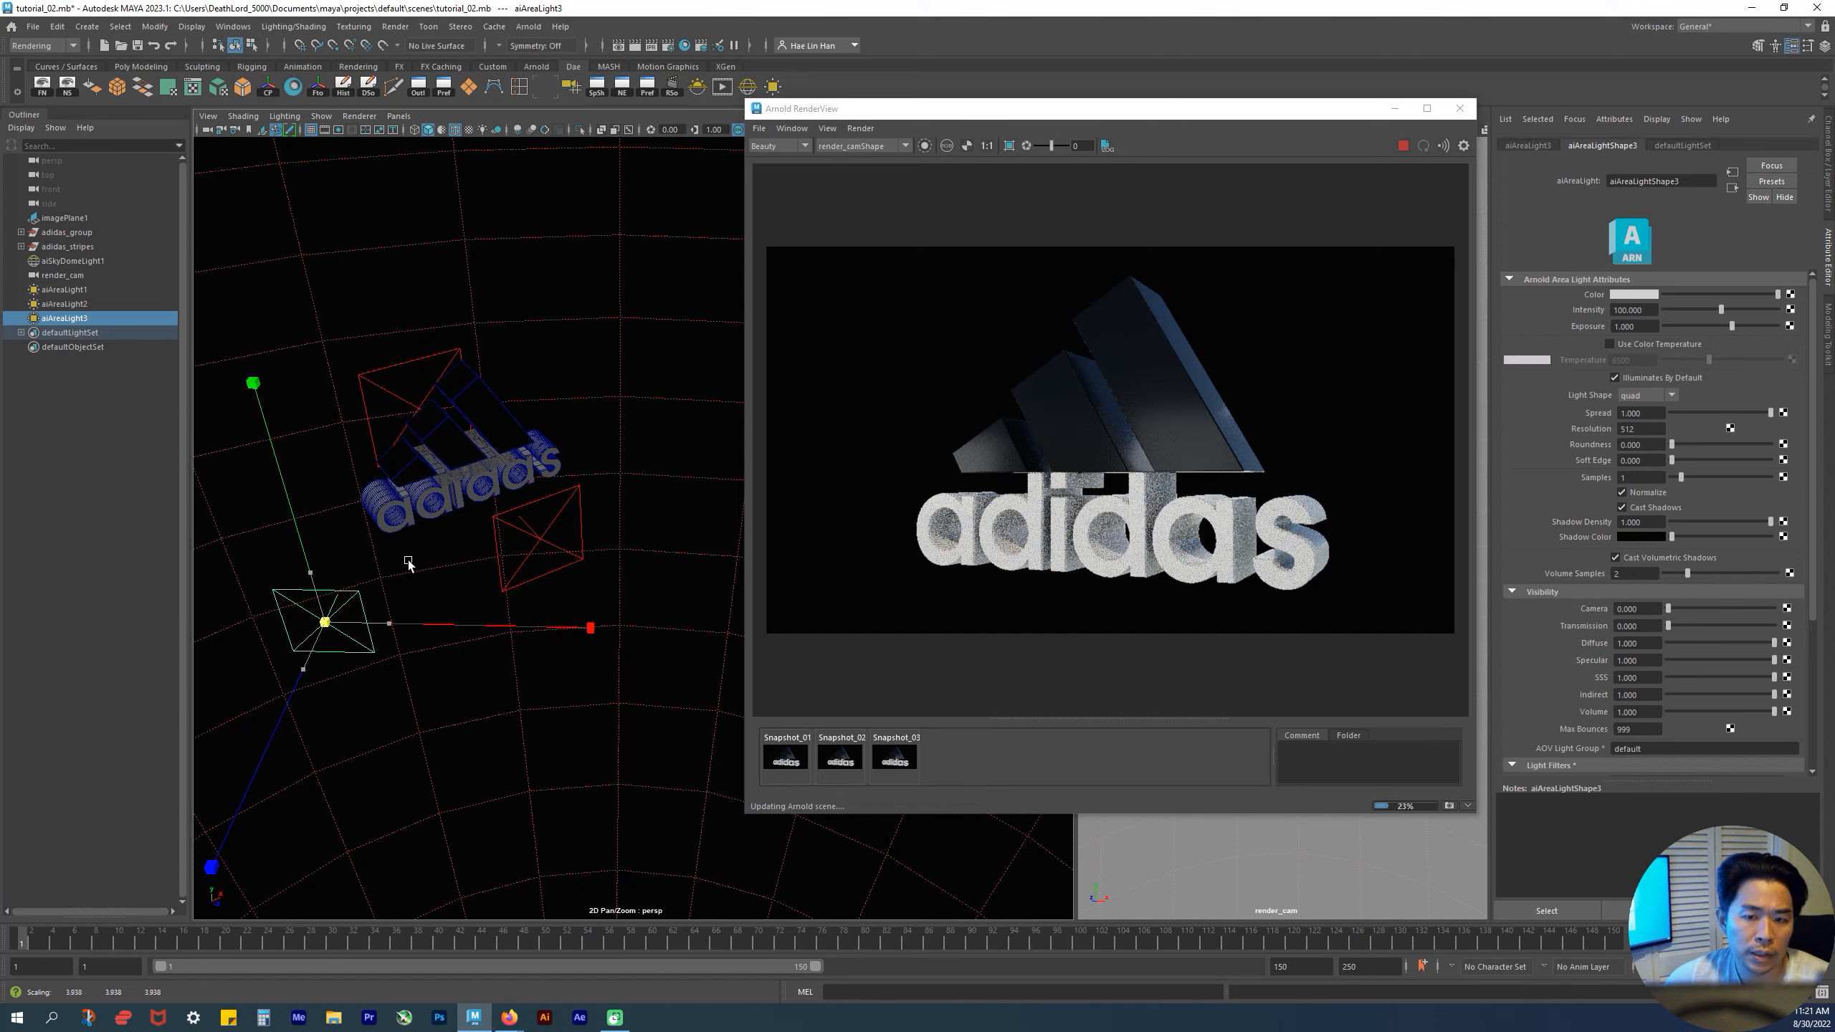
alt+drag(407, 560, 348, 613)
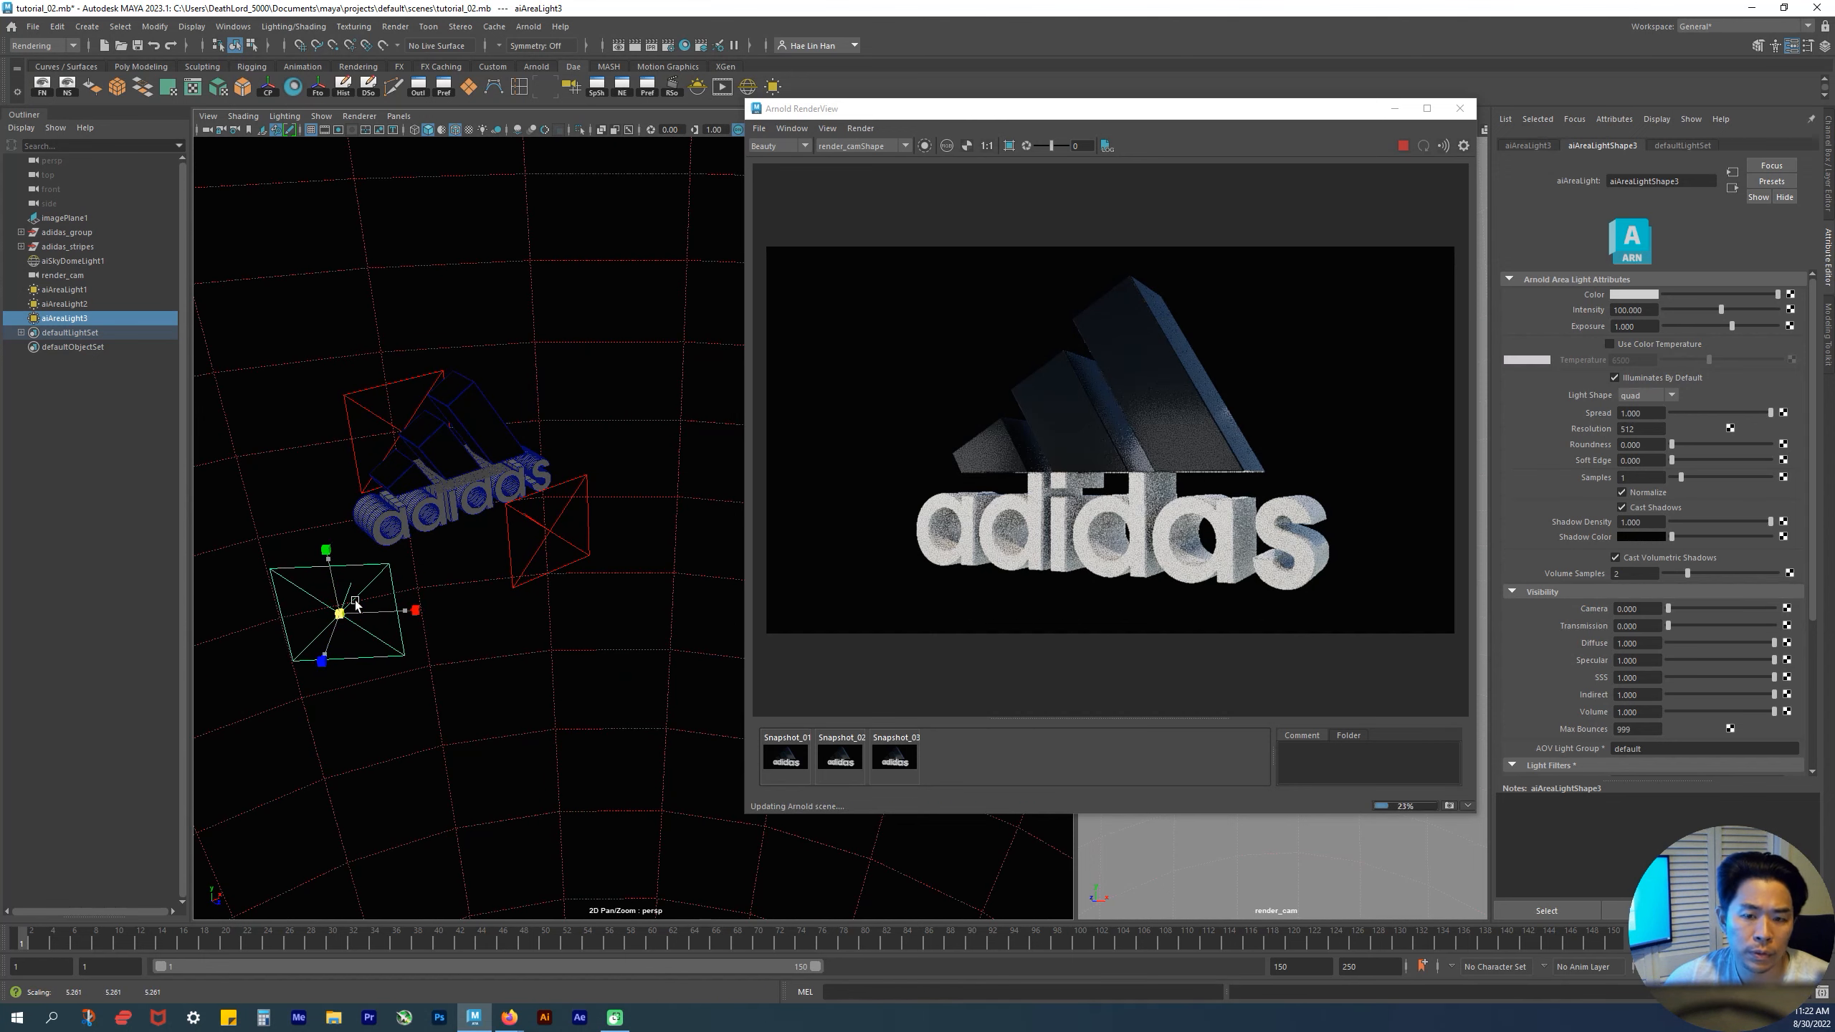
drag(348, 613, 343, 613)
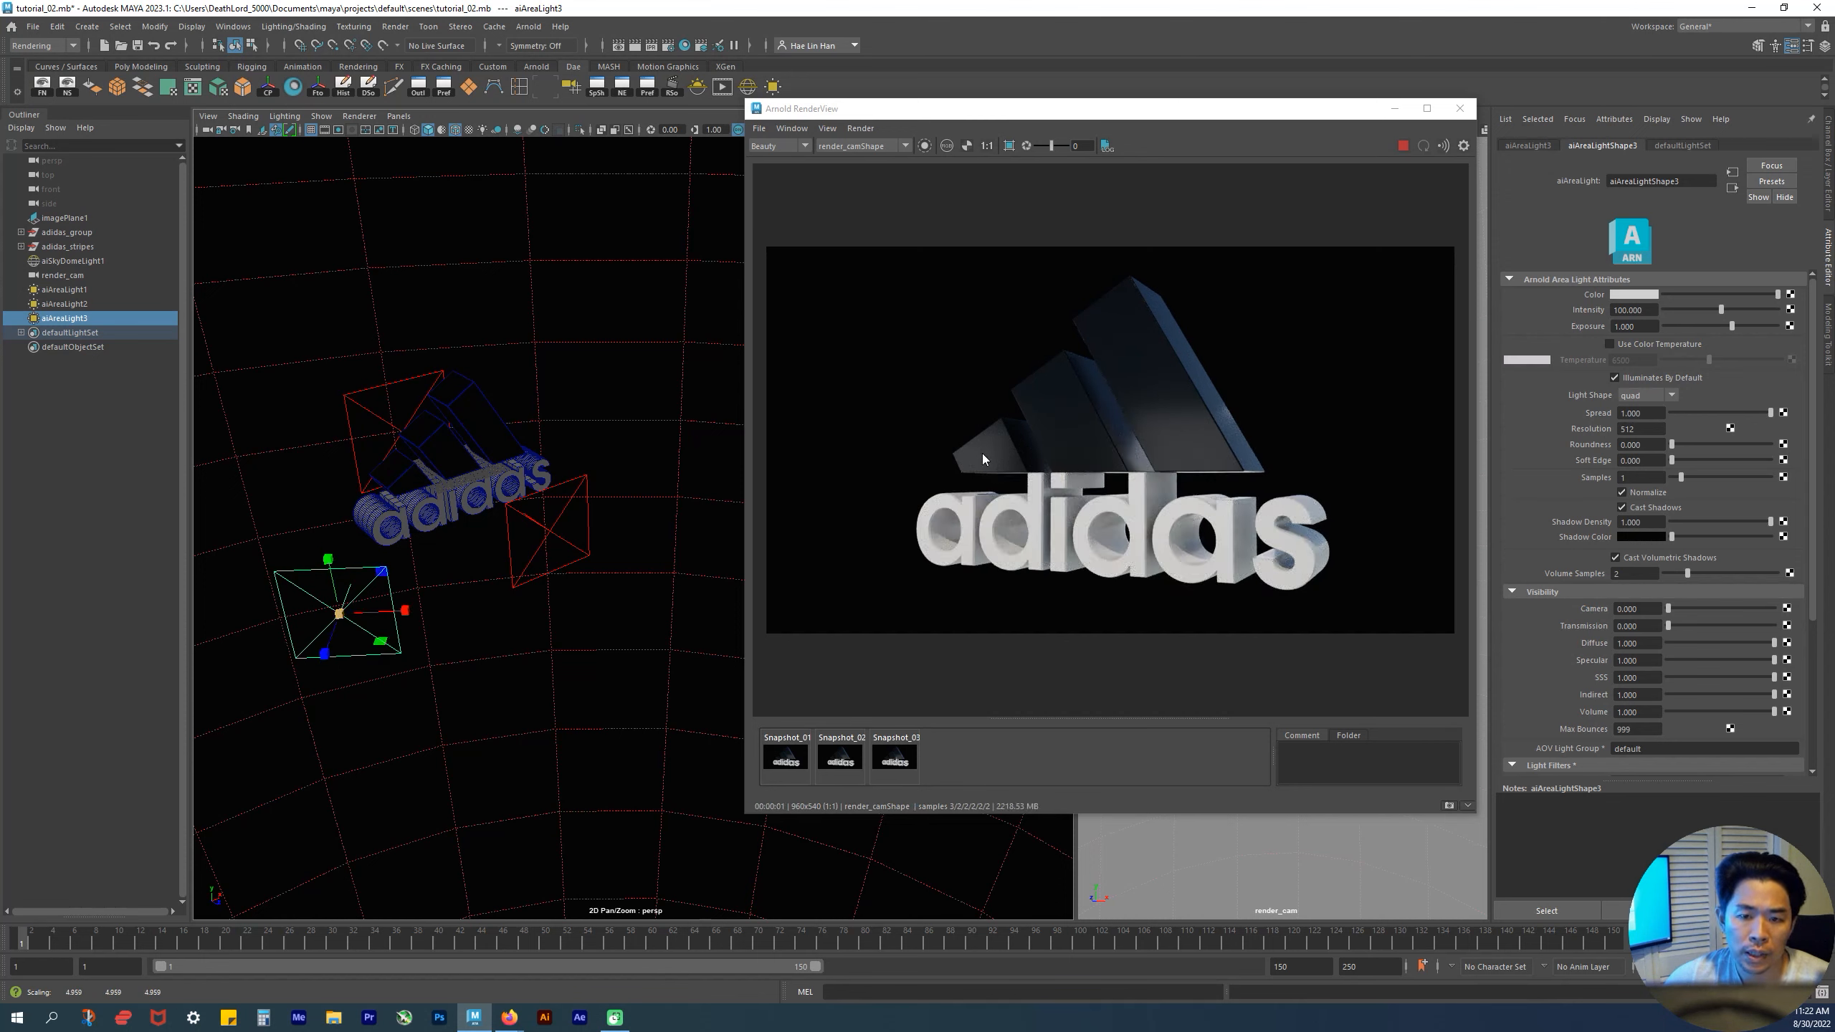
- Fine-tune the third area light's position at the logo's front left, to about X -21.6 and Z 15.1
alt+drag(576, 508, 450, 660)
key(q)
key(w)
drag(332, 762, 349, 715)
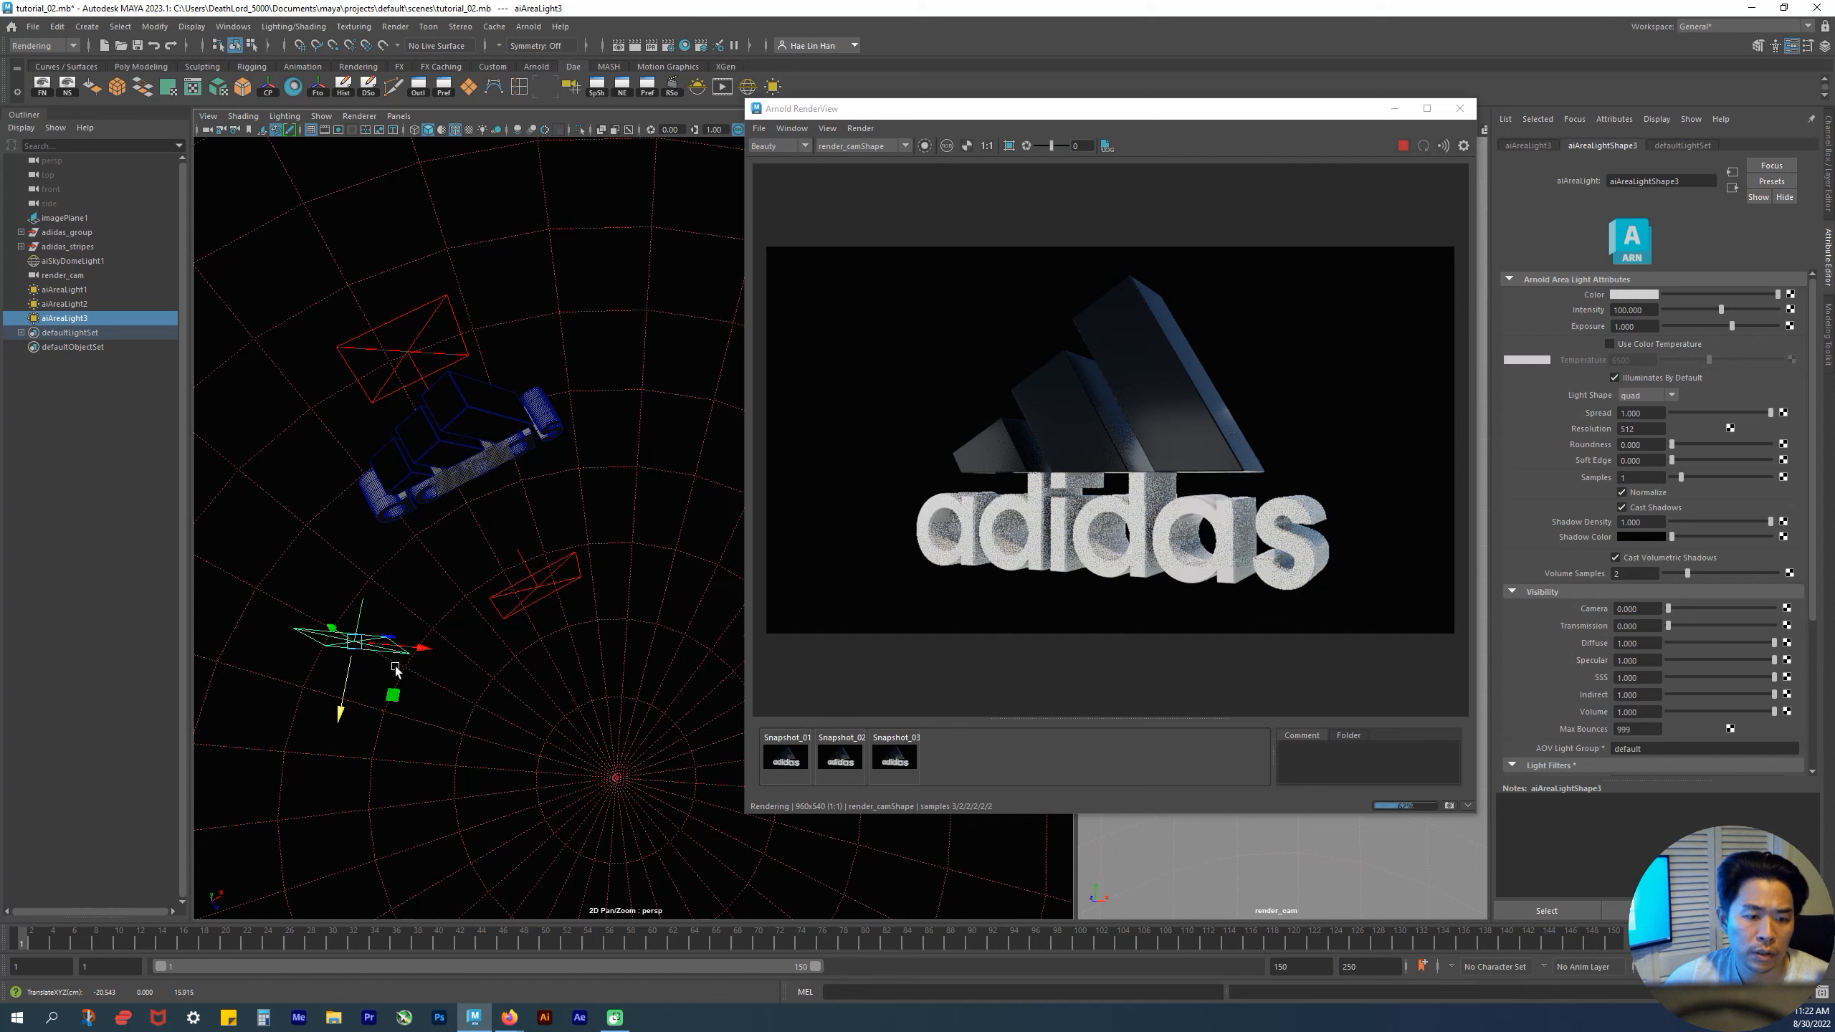
mouse_move(422, 648)
mouse_down()
mouse_move(383, 646)
mouse_move(413, 643)
mouse_up()
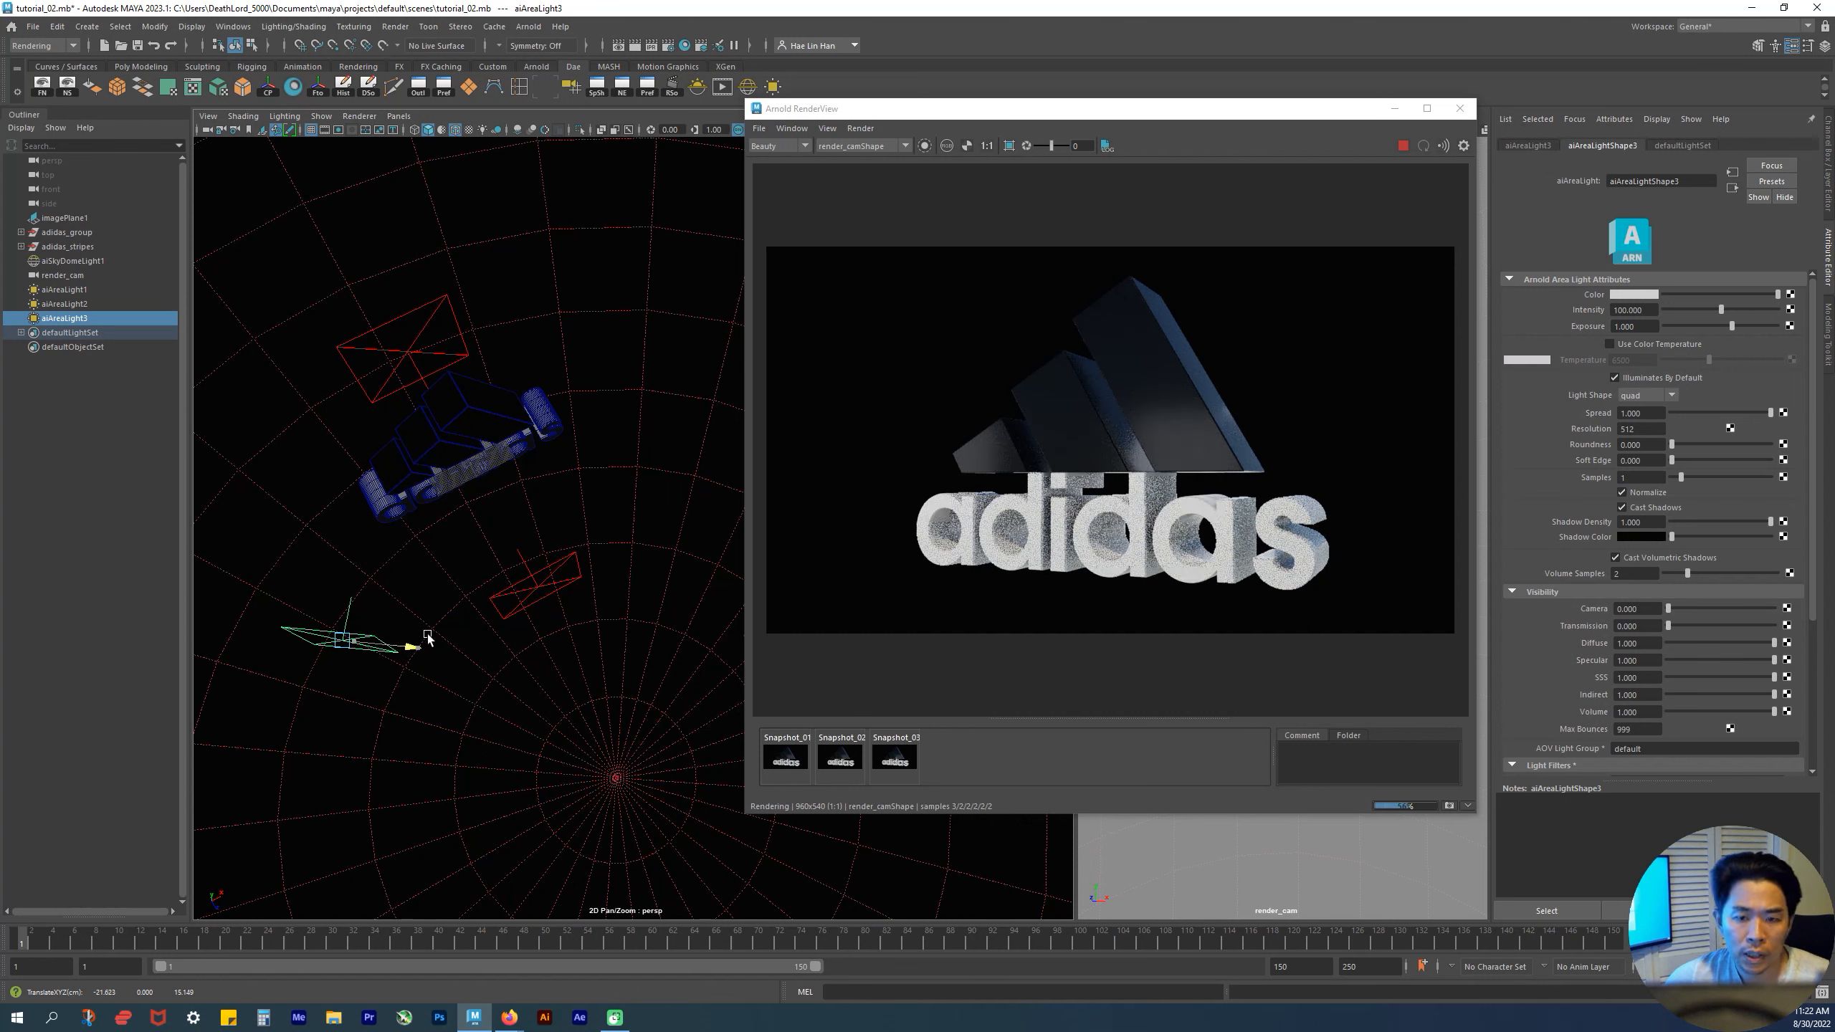
- Widen the area light directly in front of the logo to an X scale of about 12
click(519, 581)
key(r)
drag(598, 555, 693, 533)
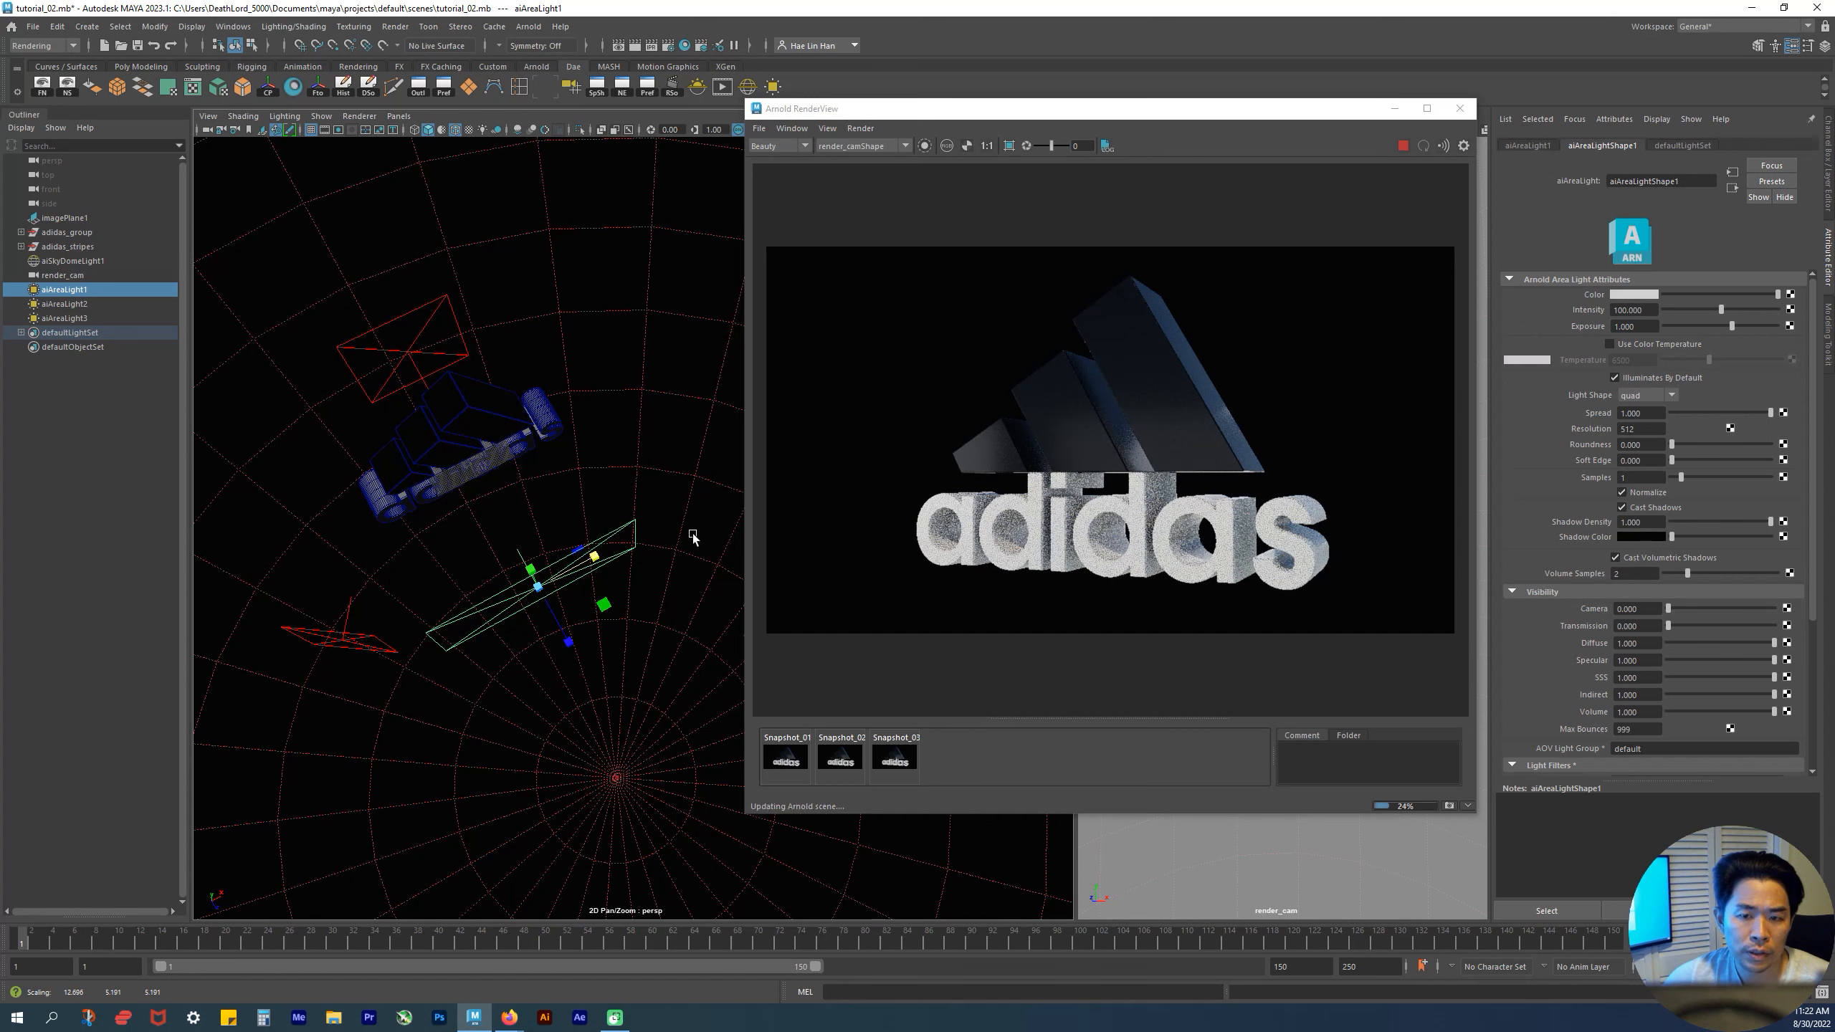
alt+drag(470, 448, 544, 447)
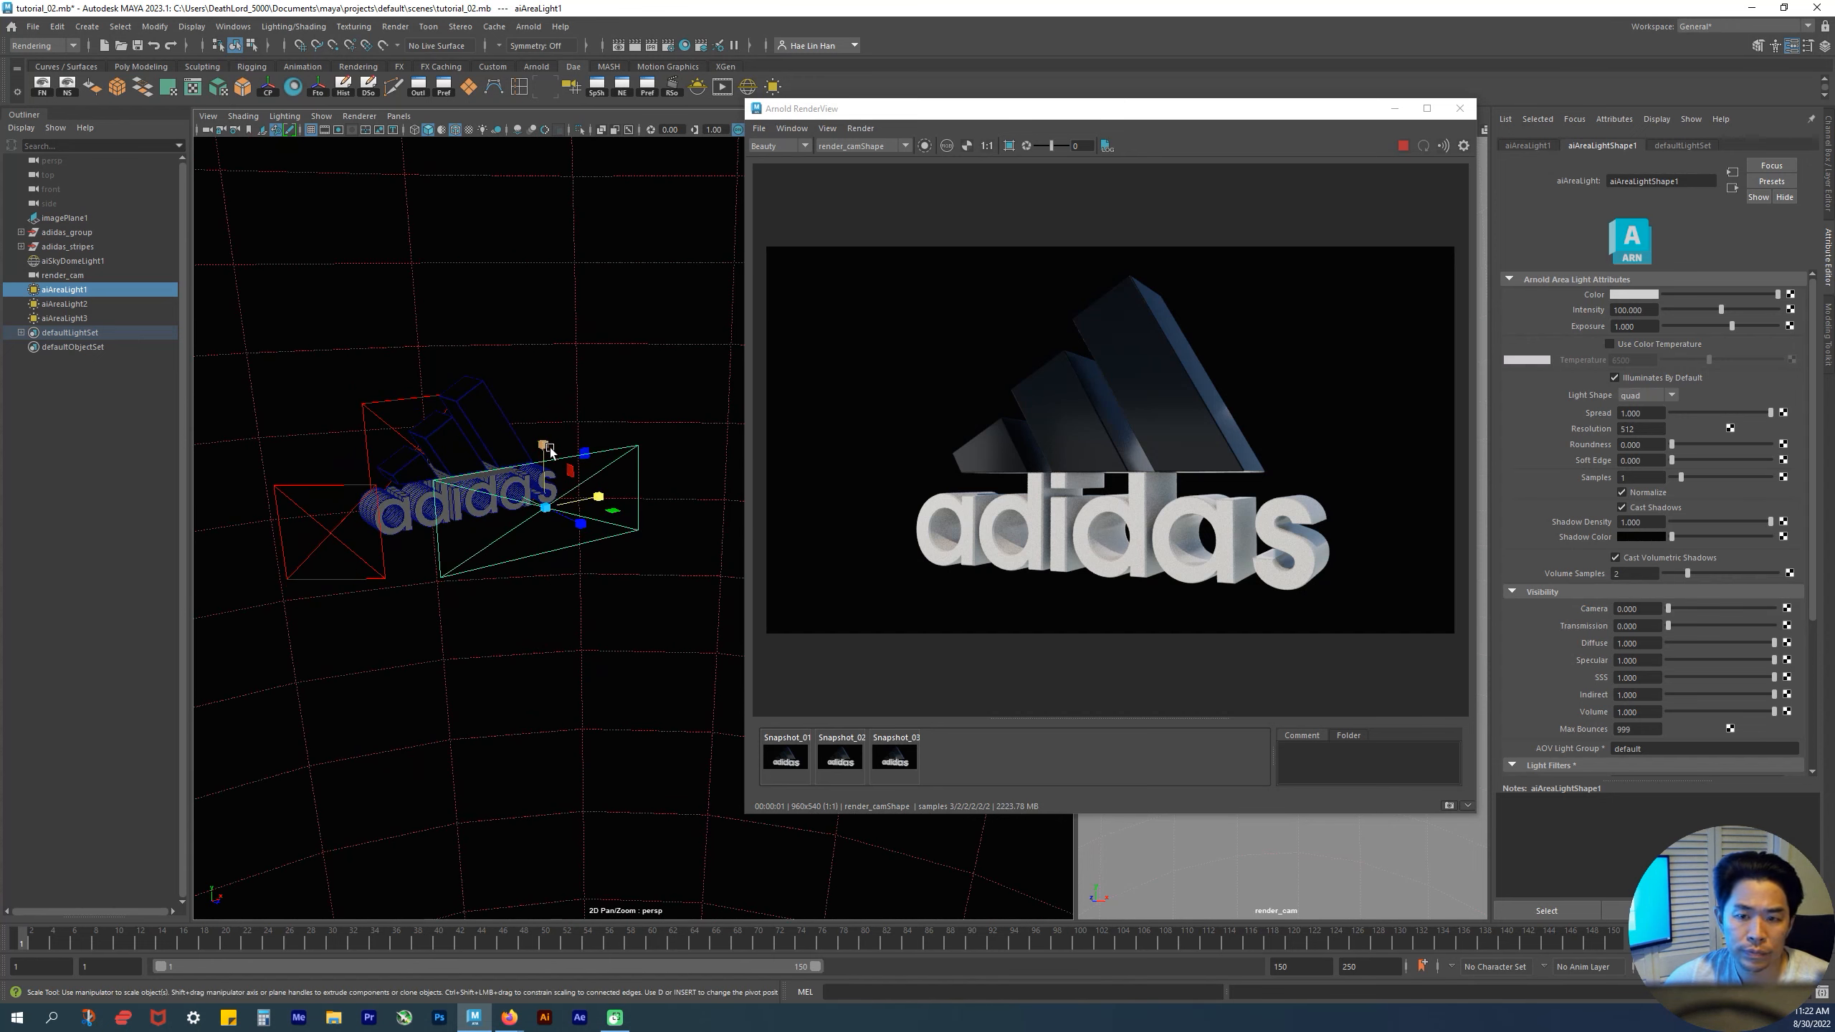